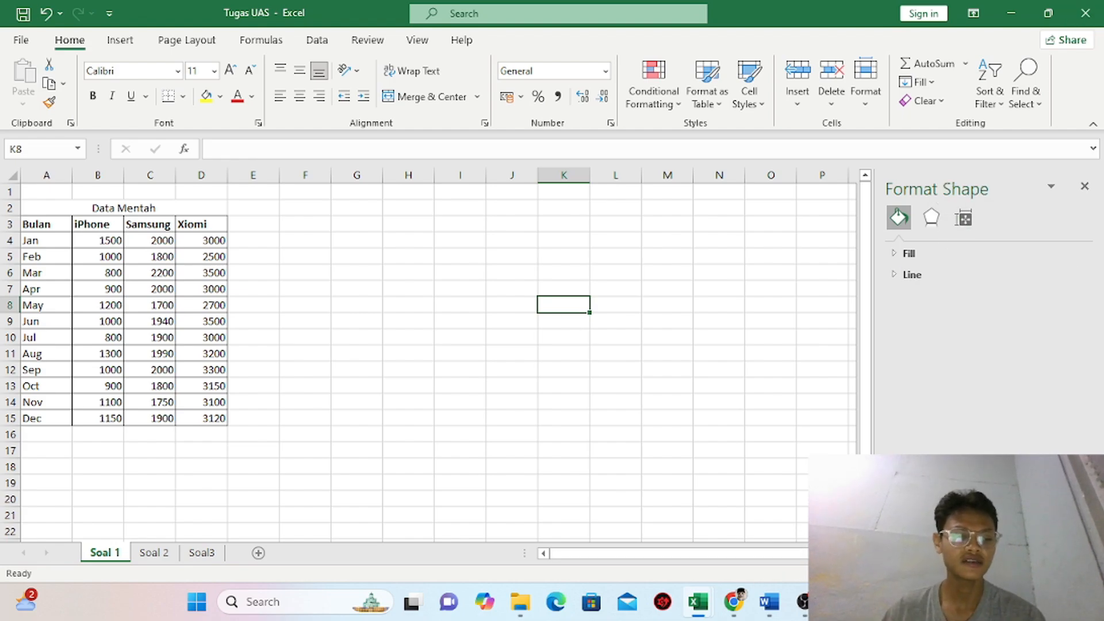
Switch to the Word exam document, review the first task's instructions, raw data and chart outputs, and return to the Excel workbook
{"action": "mouse_move", "coordinate": [769, 601]}
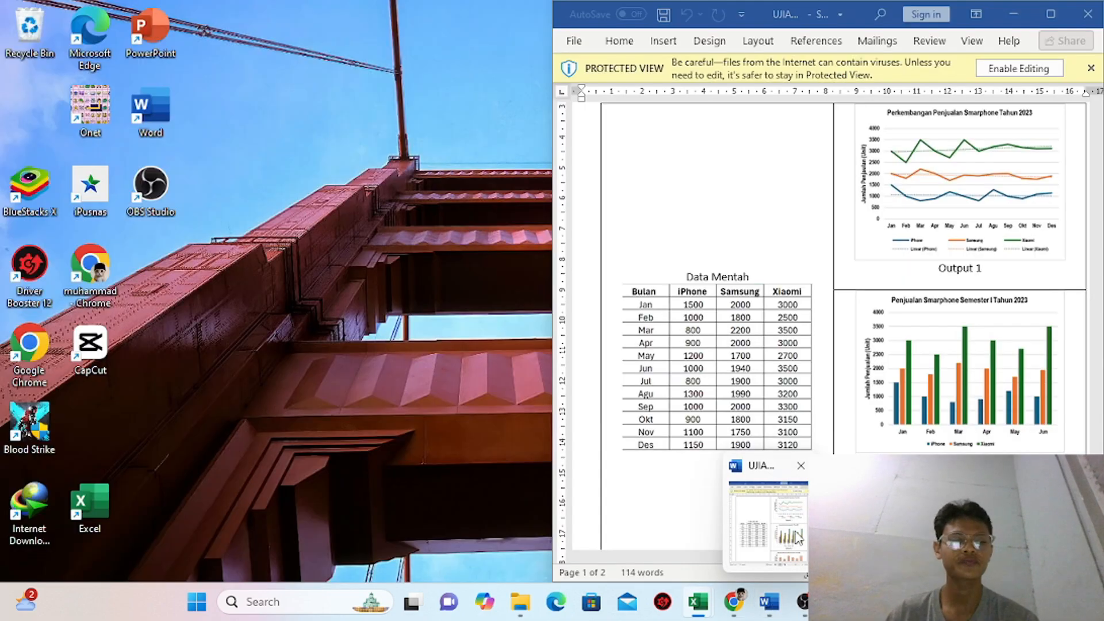
{"action": "left_click", "coordinate": [796, 538]}
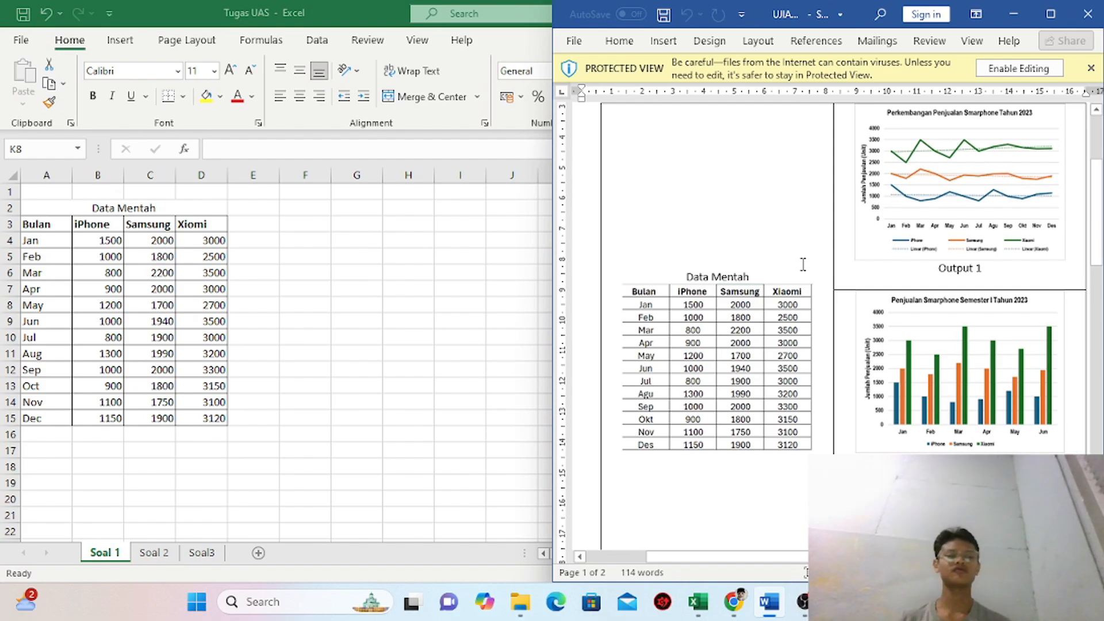
{"action": "scroll", "coordinate": [952, 263], "scroll_direction": "up", "scroll_amount": 3}
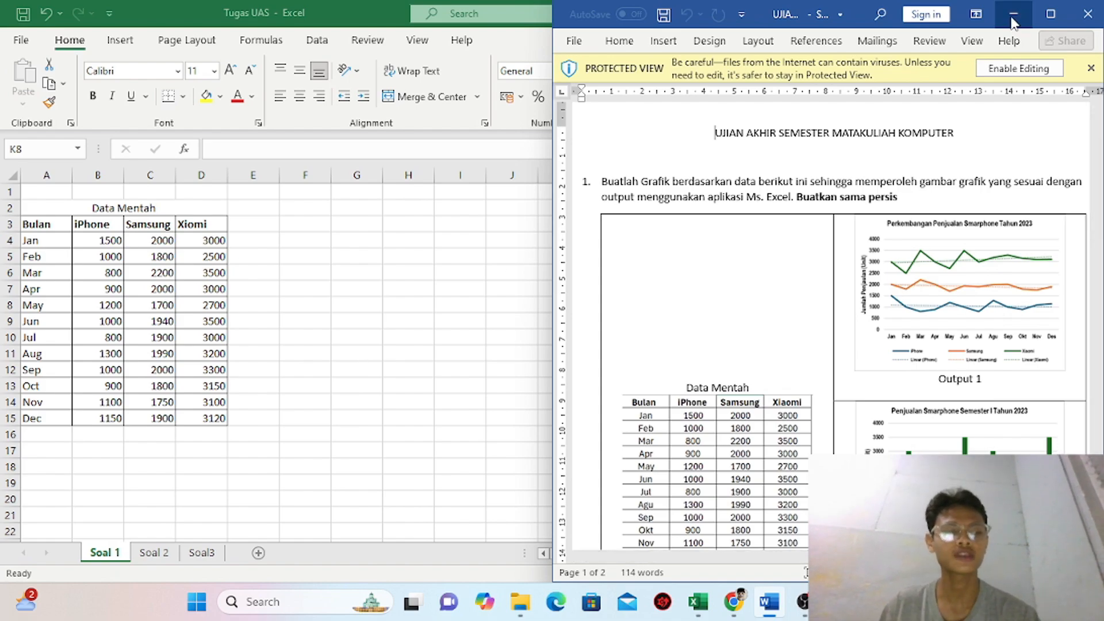
{"action": "left_click", "coordinate": [1013, 14]}
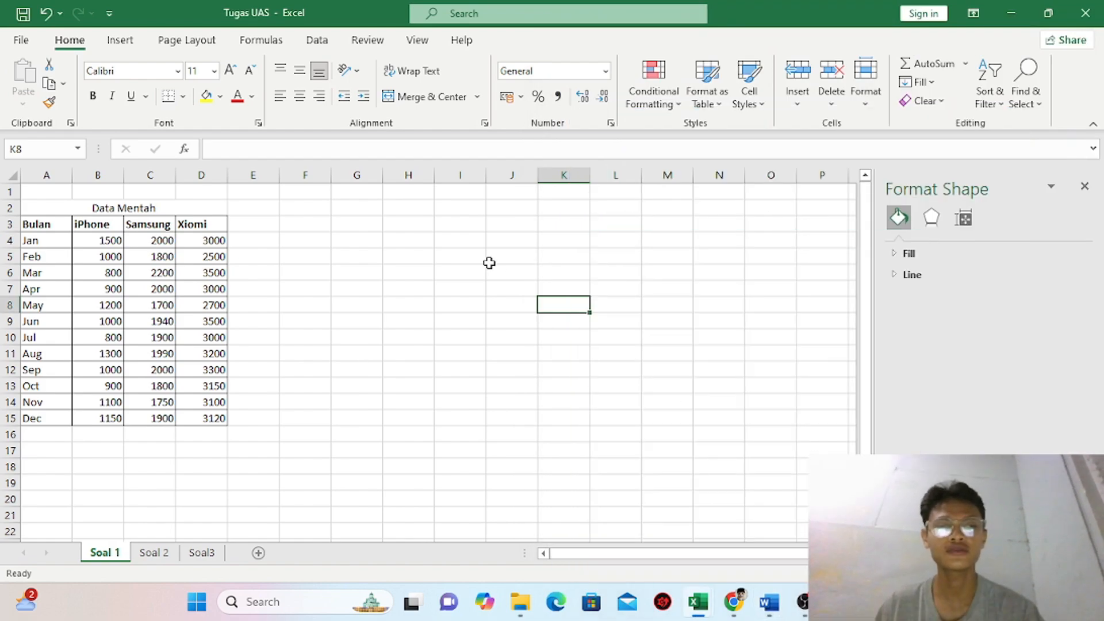
Insert a basic 2-D line chart from the monthly sales data in A3:D15, including the headers
{"action": "left_click", "coordinate": [291, 225]}
{"action": "left_click", "coordinate": [55, 225]}
{"action": "left_click_drag", "start_coordinate": [55, 224], "coordinate": [214, 419]}
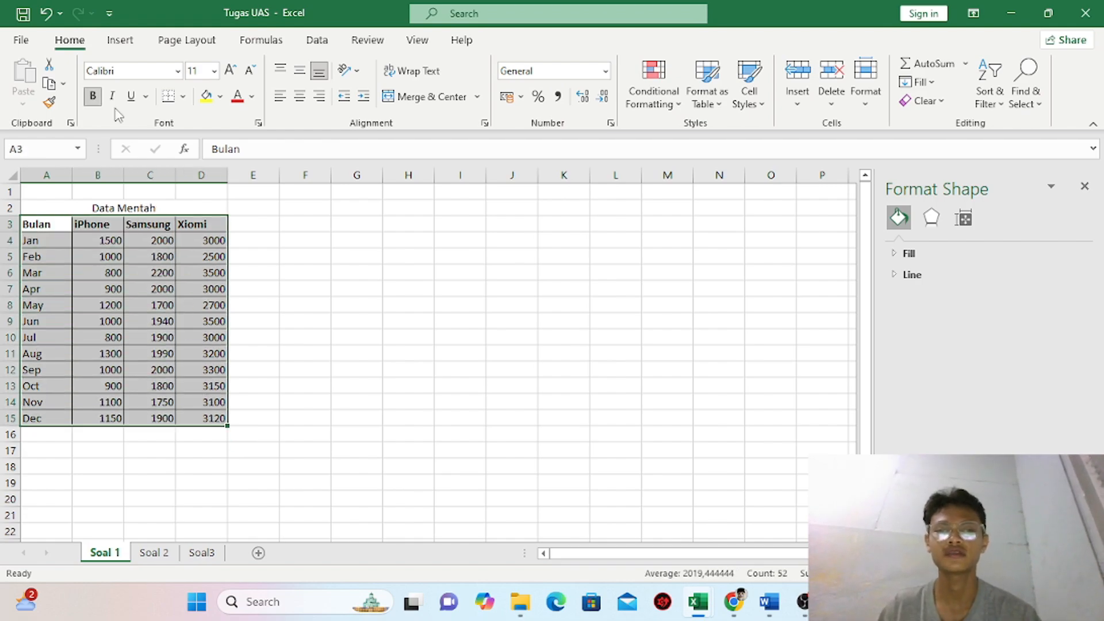
{"action": "left_click", "coordinate": [119, 40]}
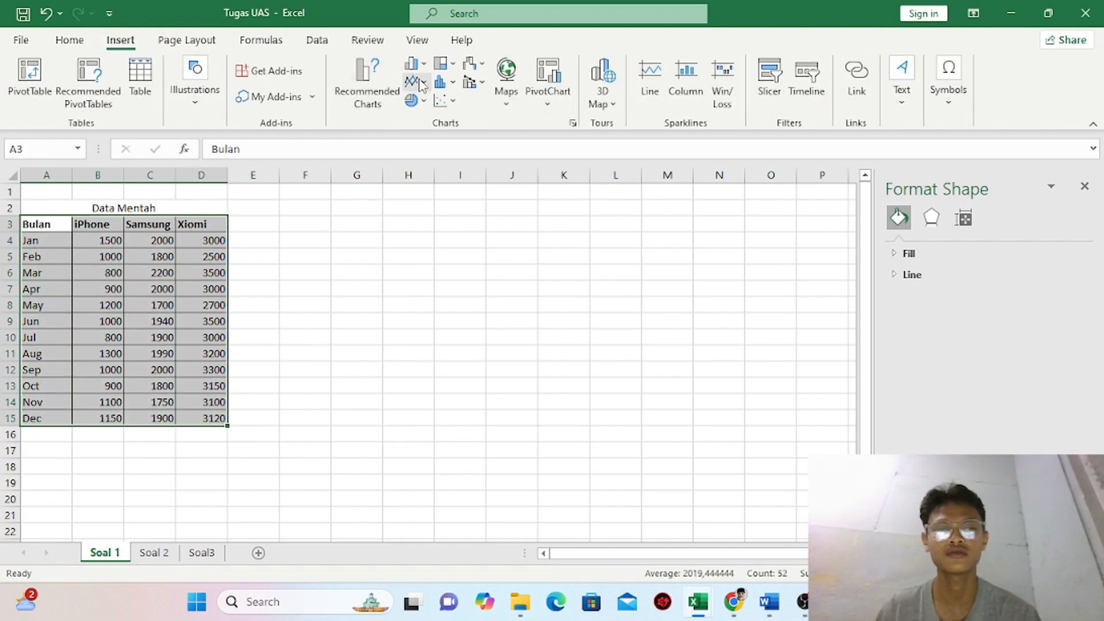
{"action": "left_click", "coordinate": [423, 85]}
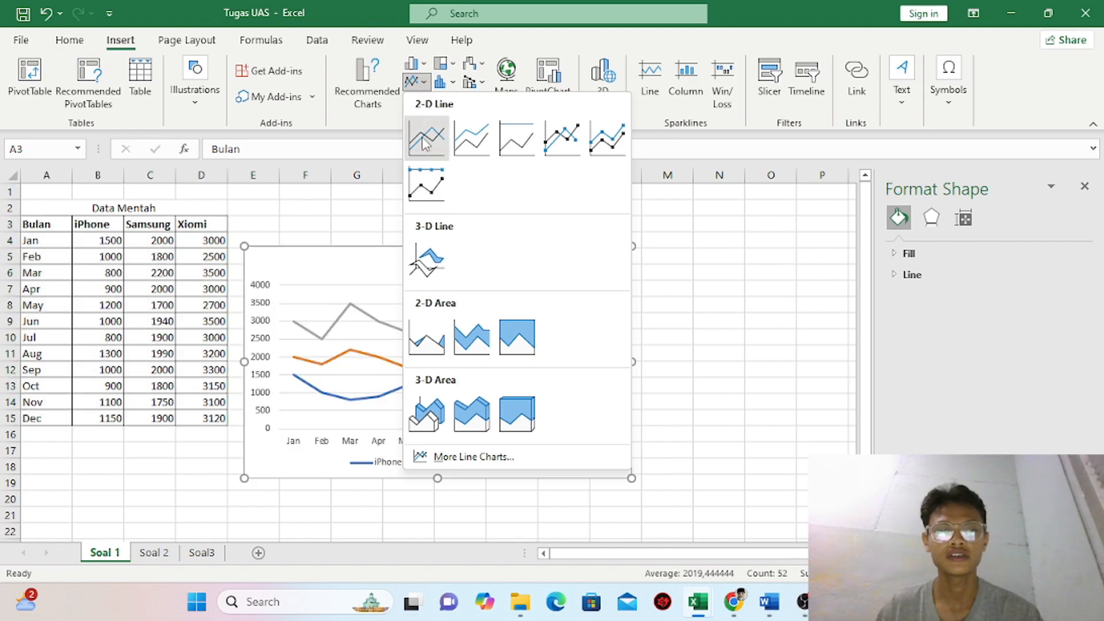
{"action": "left_click", "coordinate": [425, 144]}
Move the line chart up beside the data table and shrink it to span about columns E to K and rows 2 to 13
{"action": "left_click", "coordinate": [493, 284]}
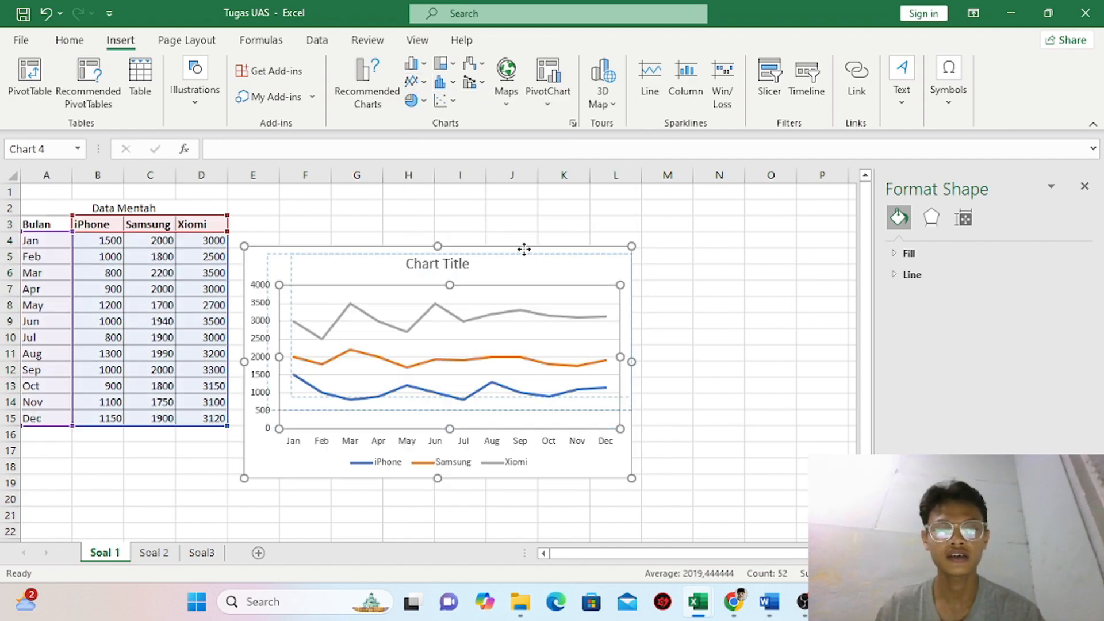
{"action": "left_click", "coordinate": [535, 284]}
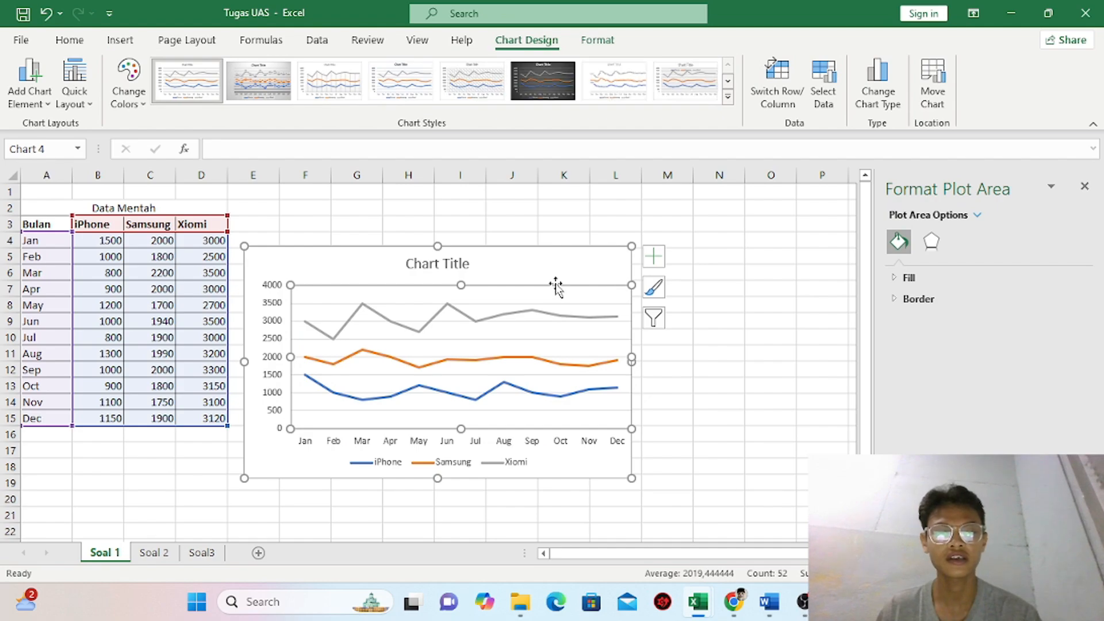
{"action": "left_click_drag", "start_coordinate": [550, 271], "coordinate": [552, 233]}
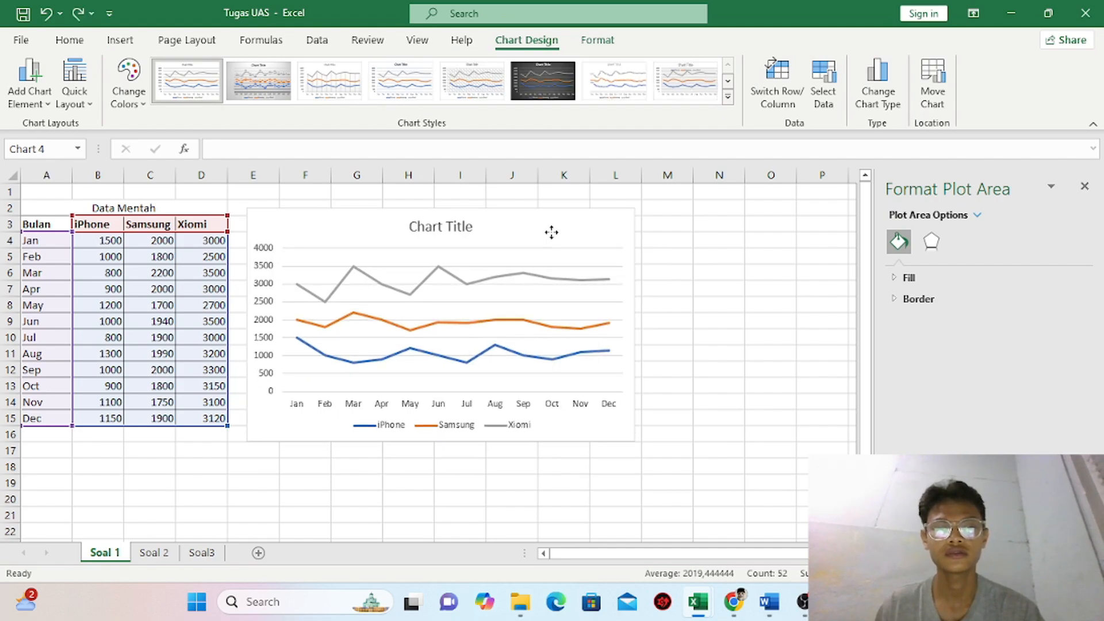
{"action": "left_click_drag", "start_coordinate": [634, 441], "coordinate": [587, 393]}
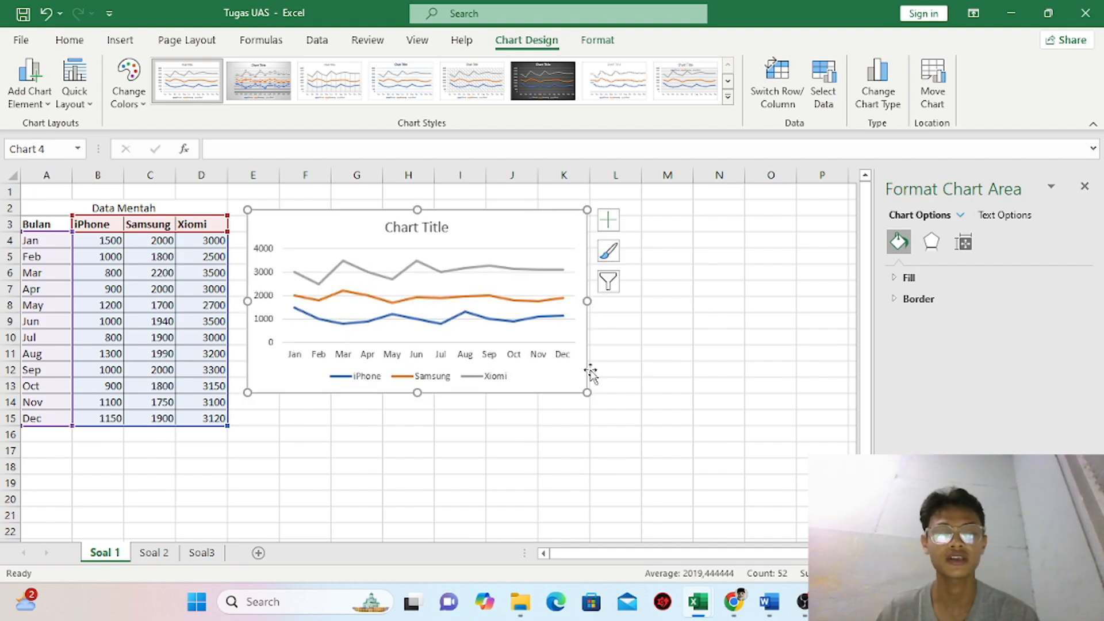
Replace the chart title with "Perkembangan Penjualan Smartphone tahun 2023"
{"action": "left_click", "coordinate": [452, 227]}
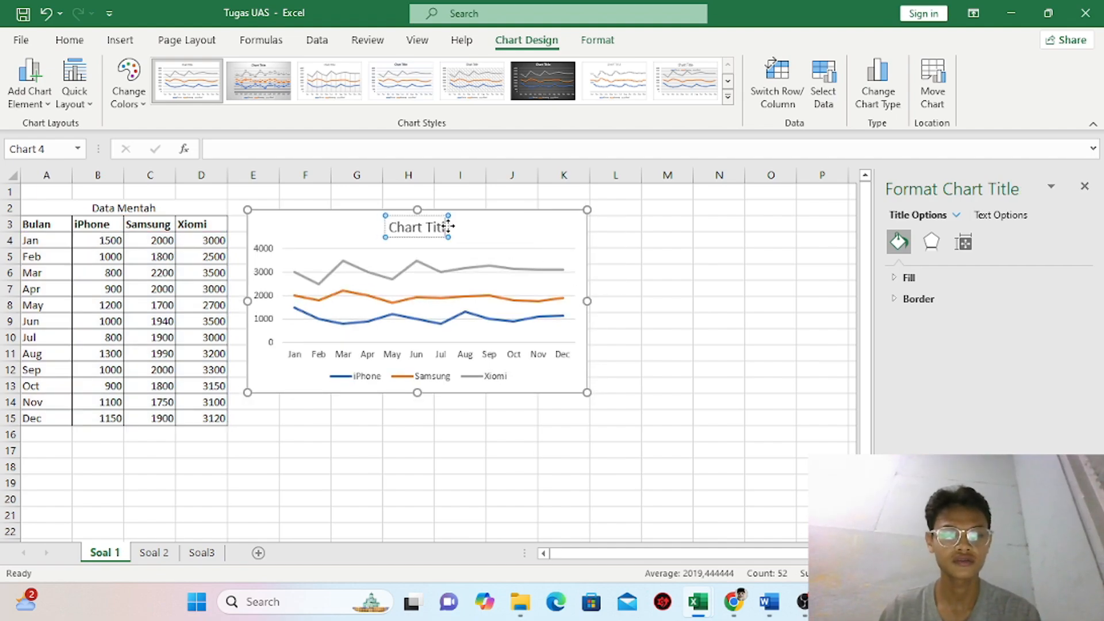
{"action": "key", "text": "BackSpace"}
{"action": "key", "text": "BackSpace"}
{"action": "key", "text": "BackSpace"}
{"action": "key", "text": "BackSpace"}
{"action": "key", "text": "BackSpace"}
{"action": "key", "text": "BackSpace"}
{"action": "key", "text": "BackSpace"}
{"action": "key", "text": "BackSpace"}
{"action": "key", "text": "BackSpace"}
{"action": "key", "text": "BackSpace"}
{"action": "key", "text": "BackSpace"}
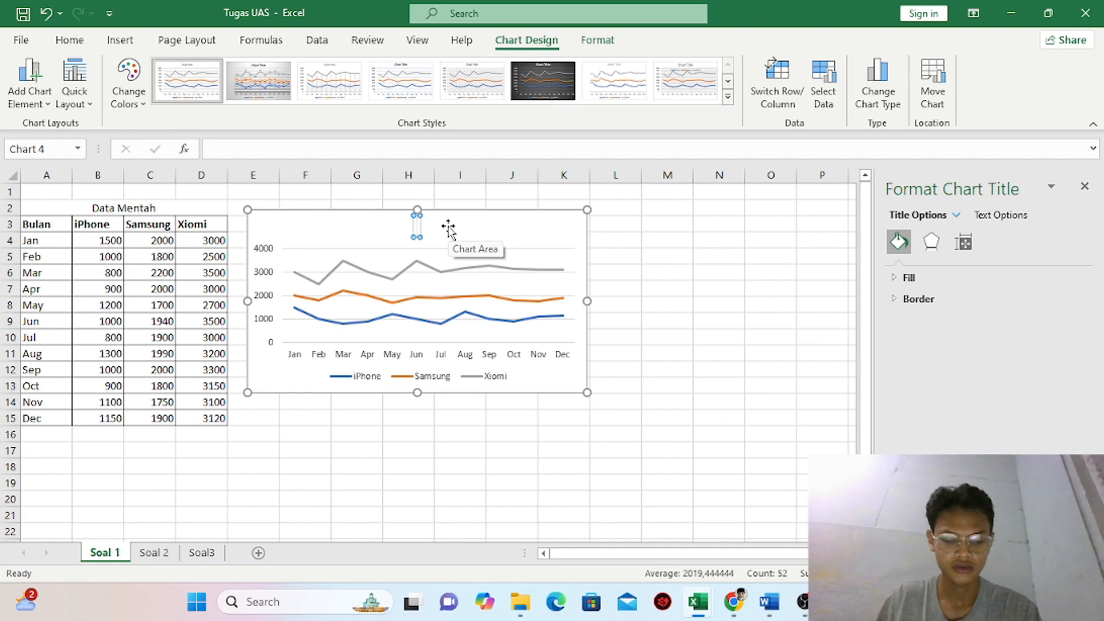
{"action": "type", "text": "Perk"}
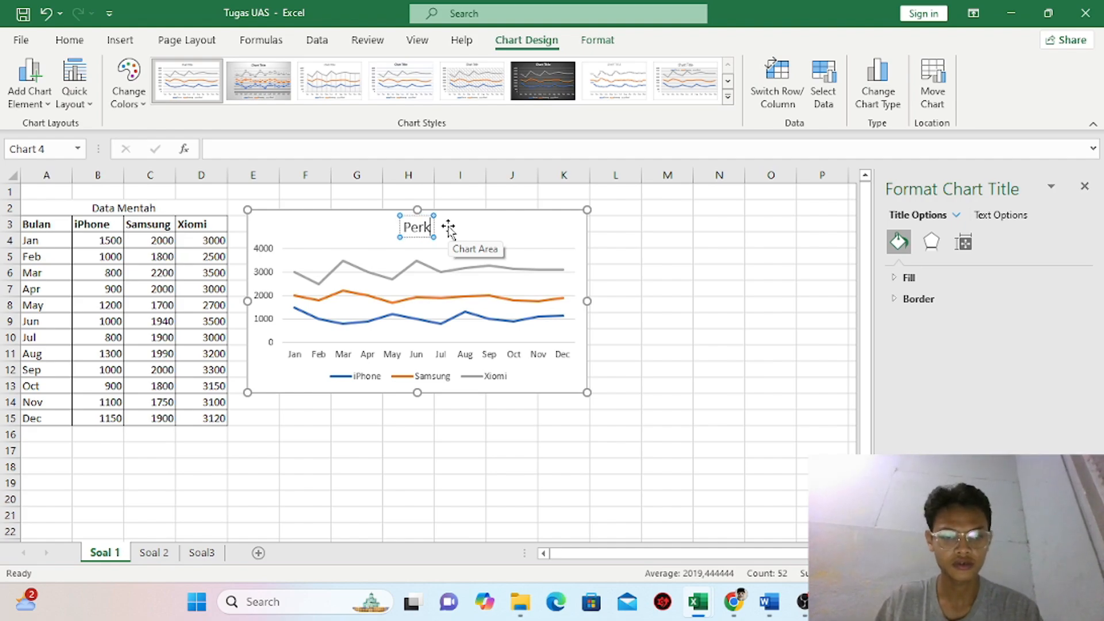
{"action": "type", "text": "embang"}
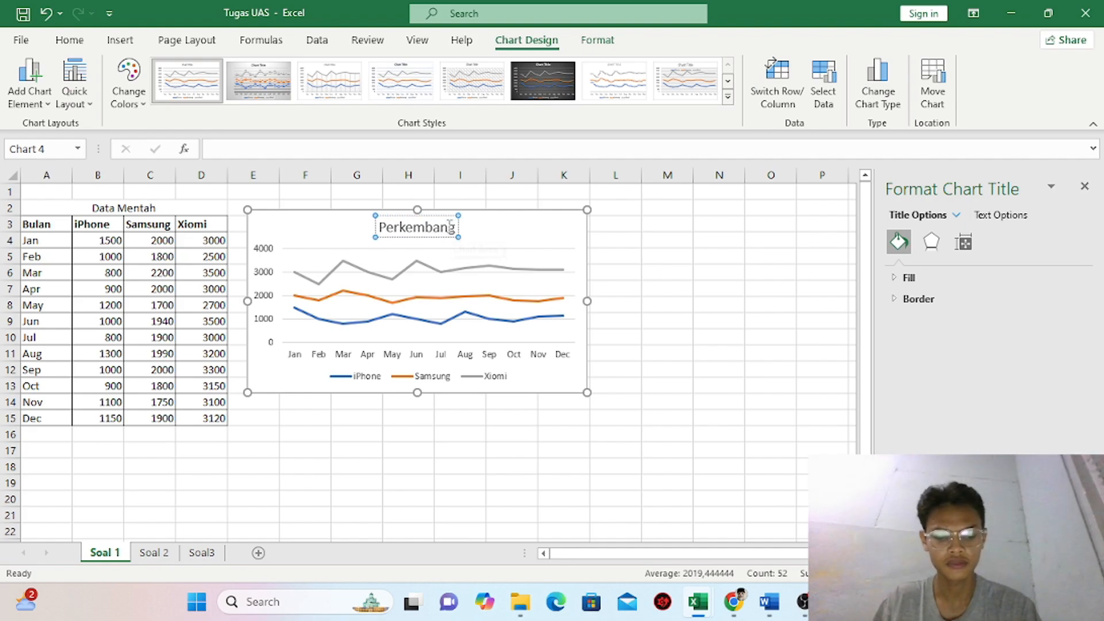
{"action": "type", "text": "an Penjualan"}
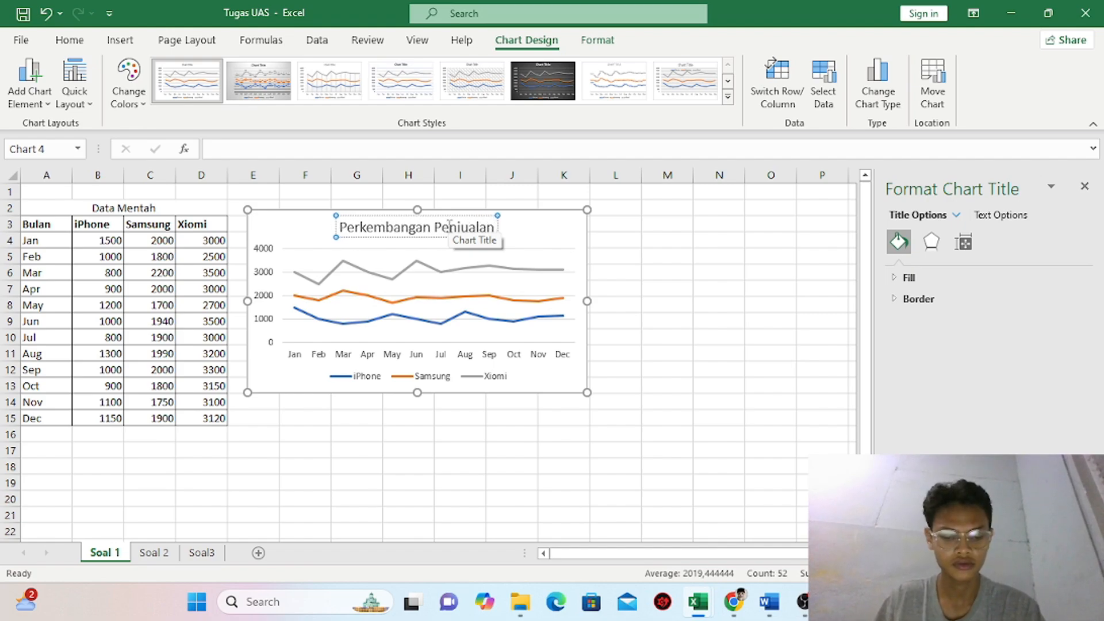
{"action": "type", "text": " Smart"}
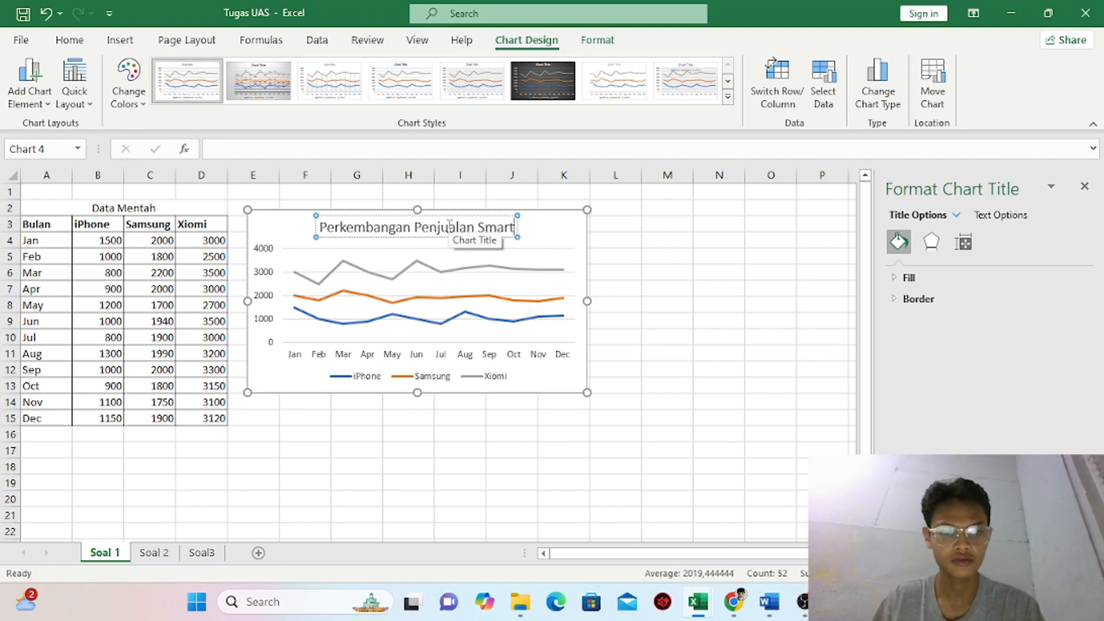
{"action": "type", "text": "phone"}
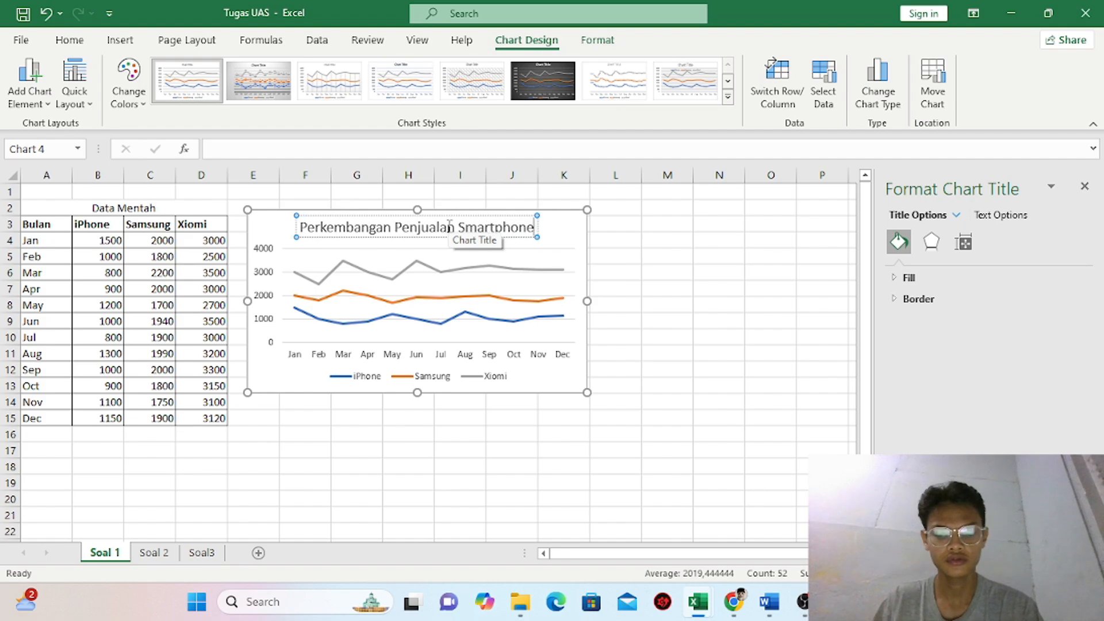
{"action": "type", "text": " tahun 2023"}
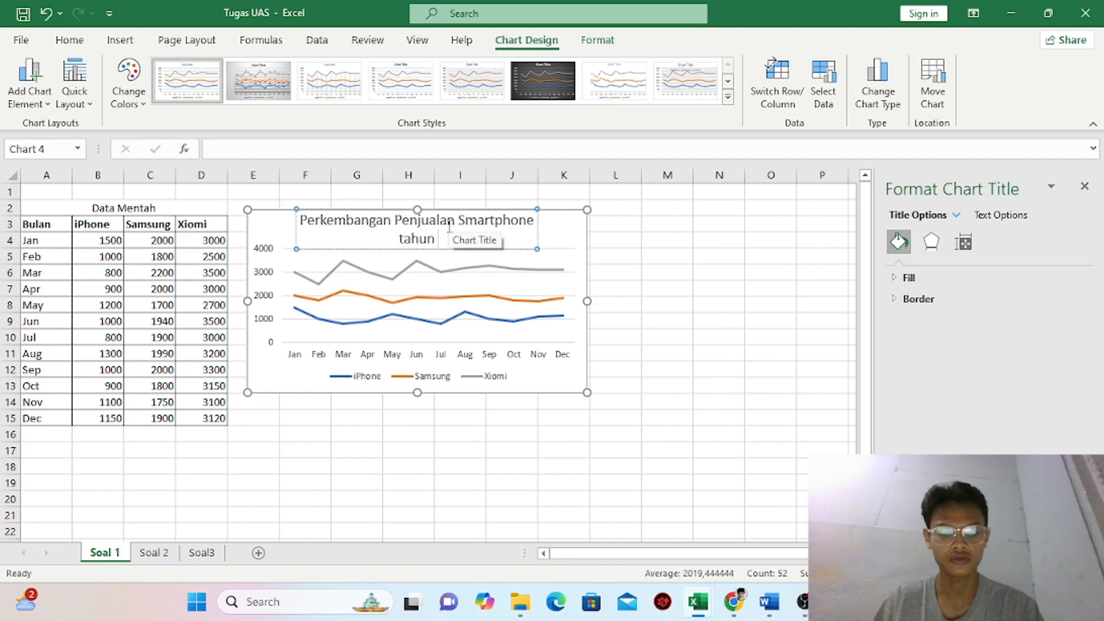
{"action": "left_click", "coordinate": [646, 211]}
Set the chart title's font size to 10 and make it bold
{"action": "left_click", "coordinate": [490, 248]}
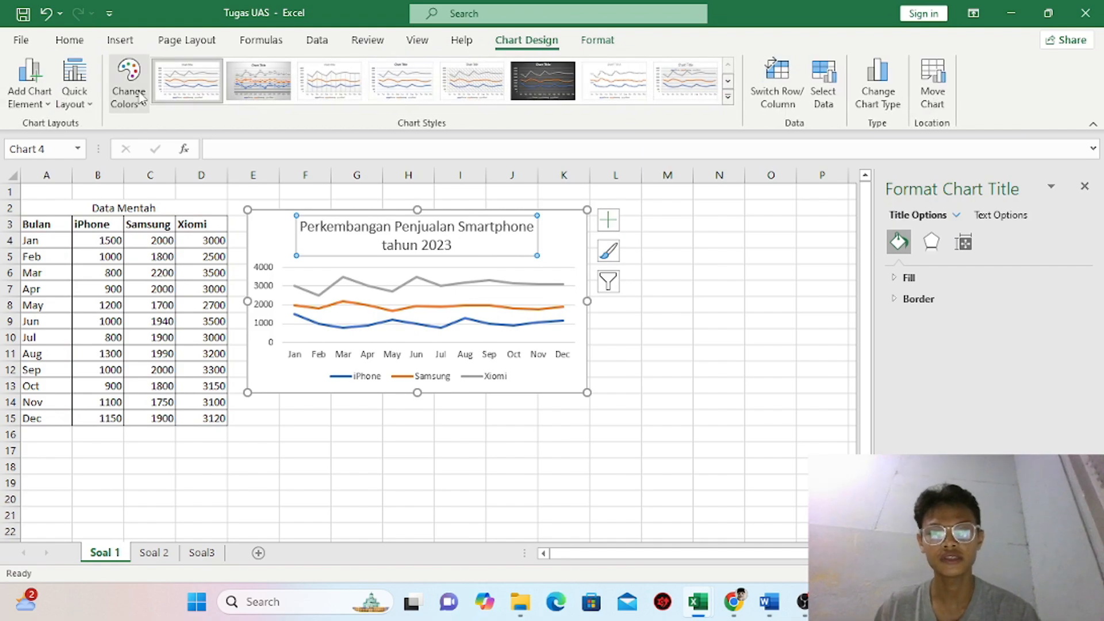
{"action": "left_click", "coordinate": [70, 40]}
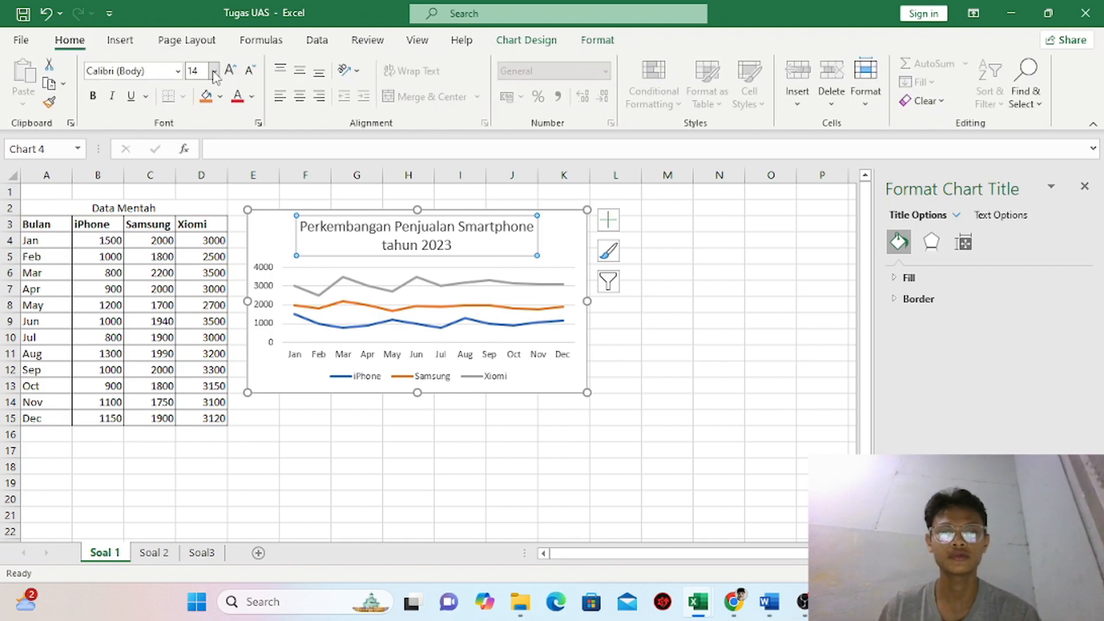
{"action": "left_click", "coordinate": [214, 70]}
{"action": "left_click", "coordinate": [213, 137]}
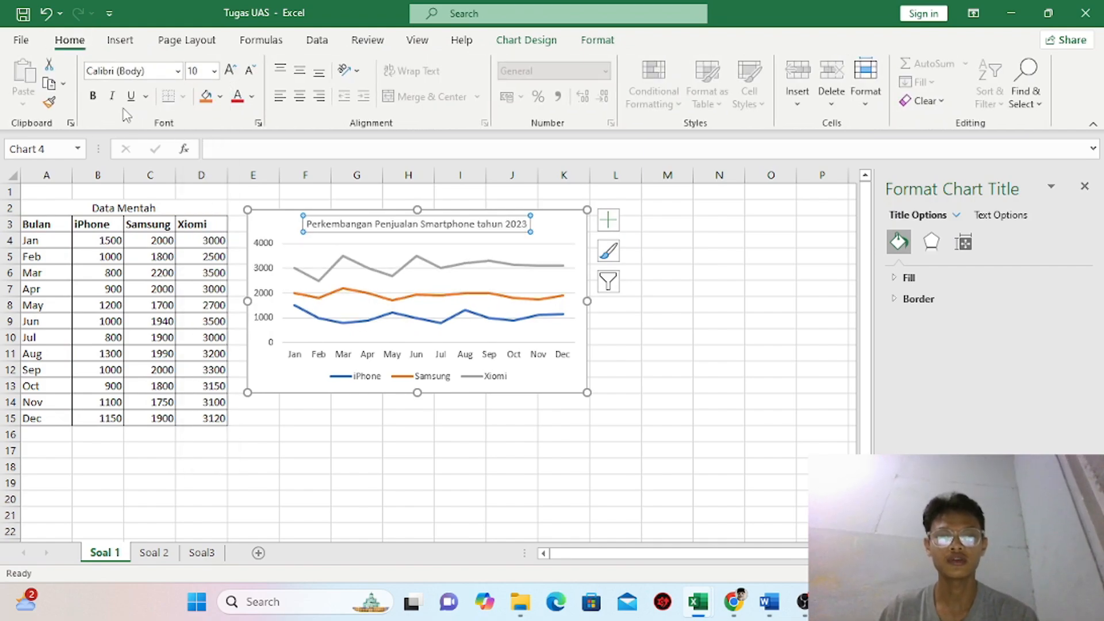
{"action": "left_click", "coordinate": [92, 95]}
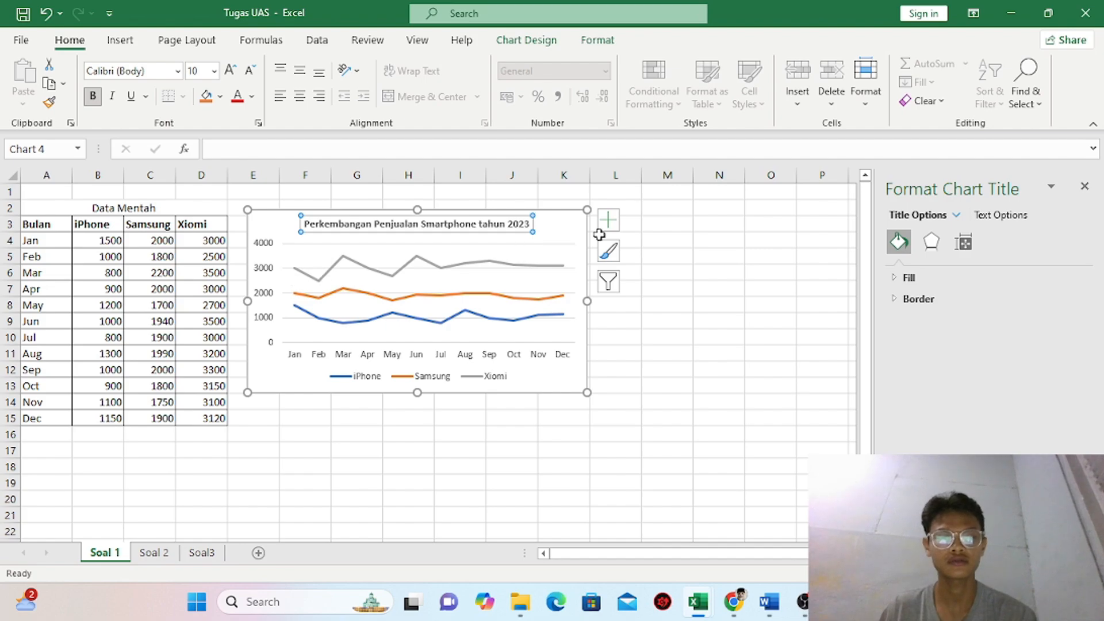
Add axis titles to the line chart and set the vertical axis title to "Jumlah Penjualan Unit"
{"action": "left_click", "coordinate": [608, 219]}
{"action": "left_click", "coordinate": [684, 260]}
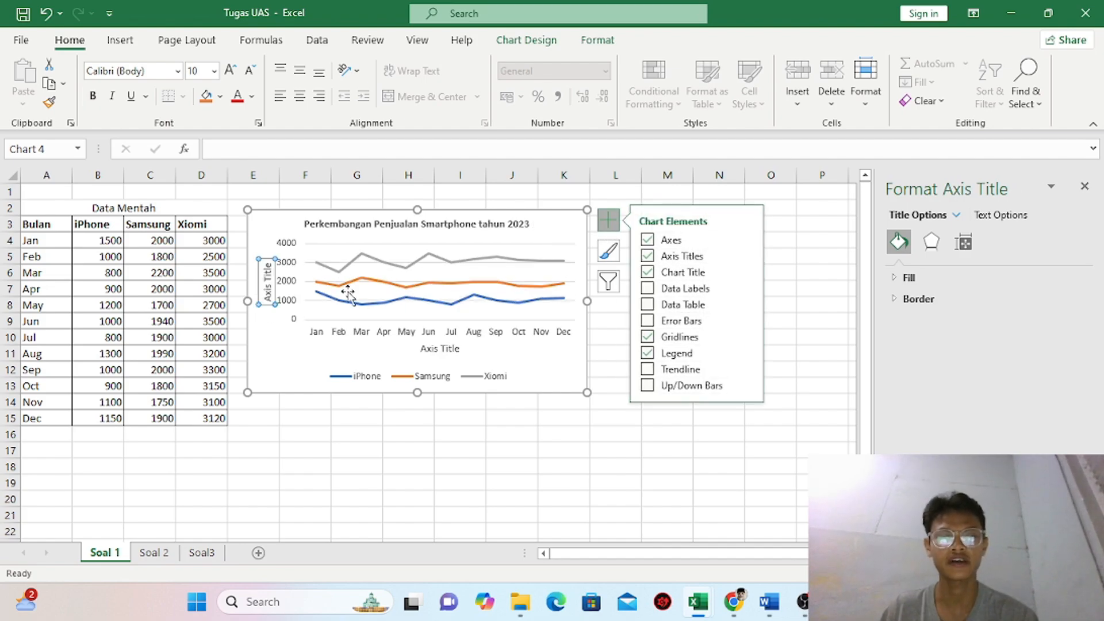
{"action": "left_click", "coordinate": [266, 268]}
{"action": "double_click", "coordinate": [269, 268]}
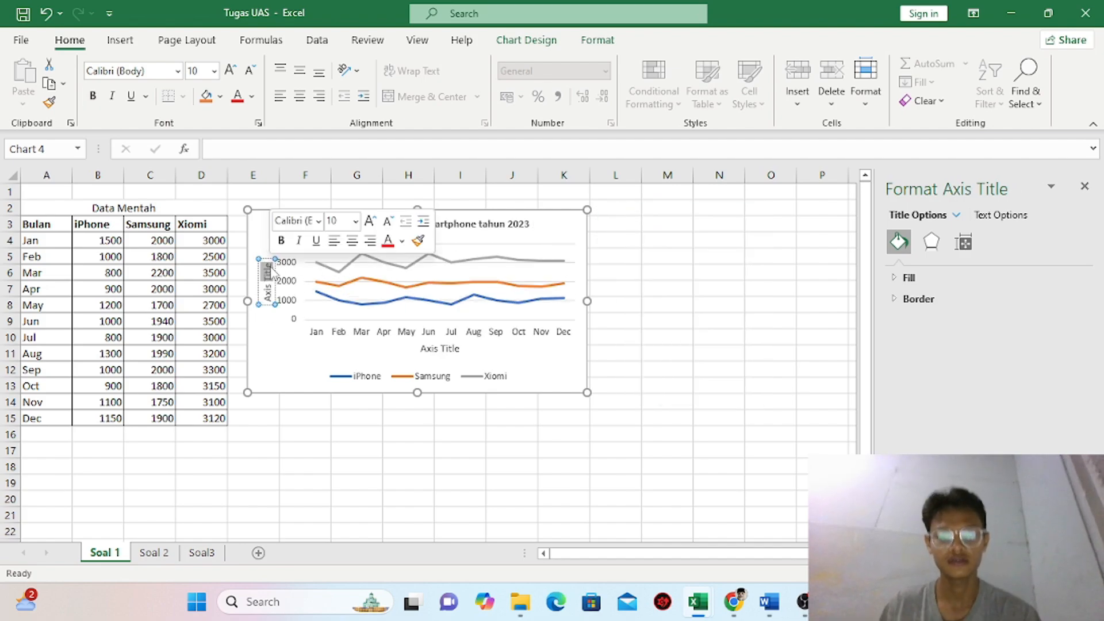
{"action": "key", "text": "ctrl+a"}
{"action": "key", "text": "BackSpace"}
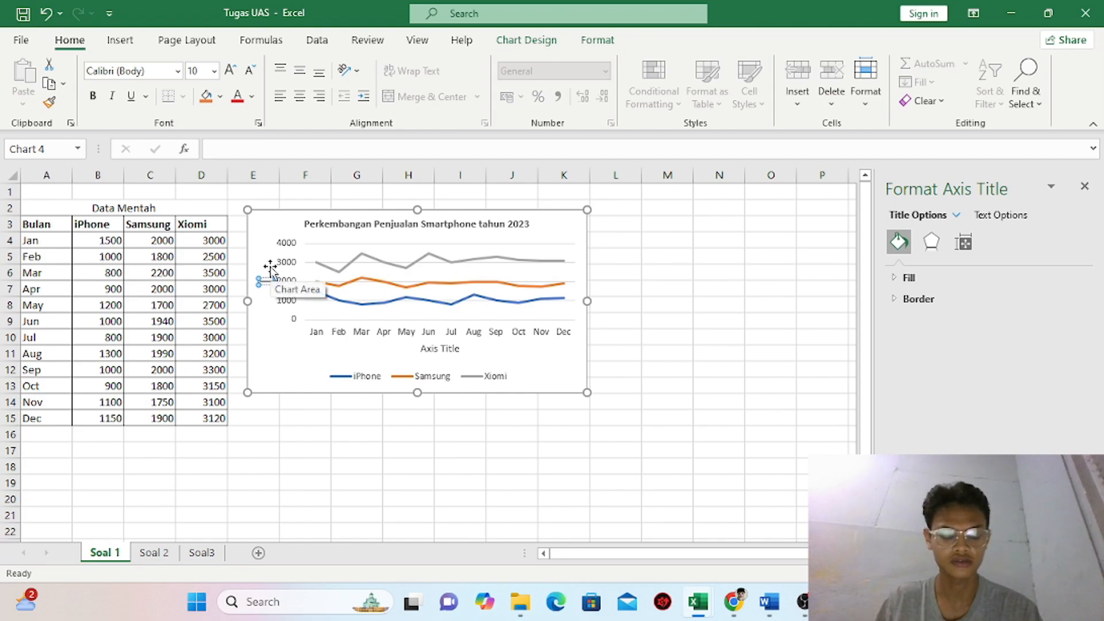
{"action": "type", "text": "Jumlah"}
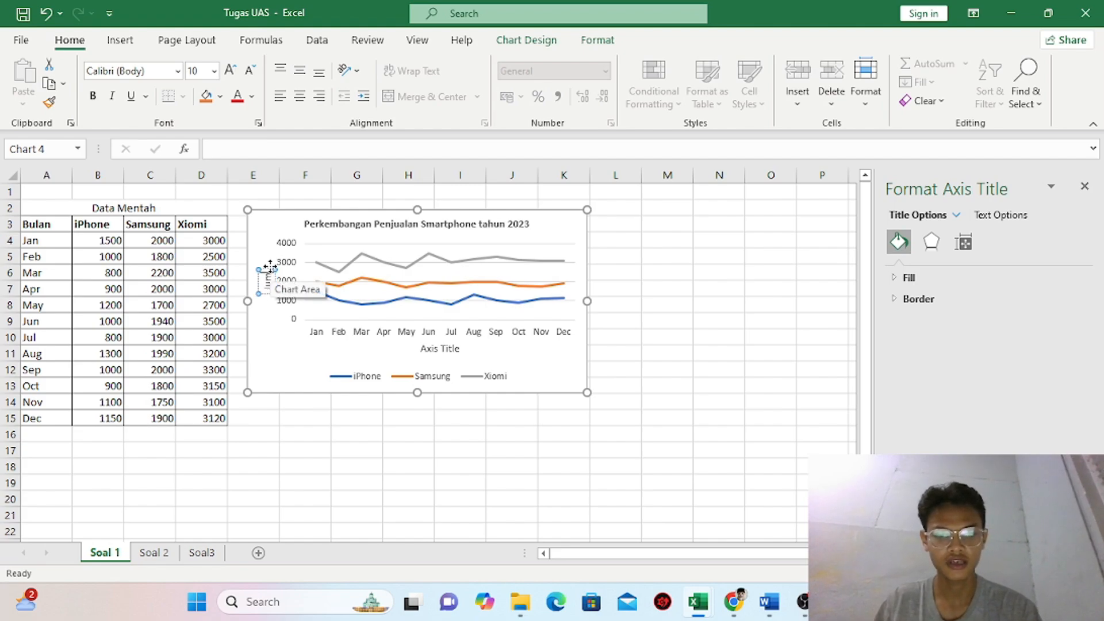
{"action": "type", "text": " Pe"}
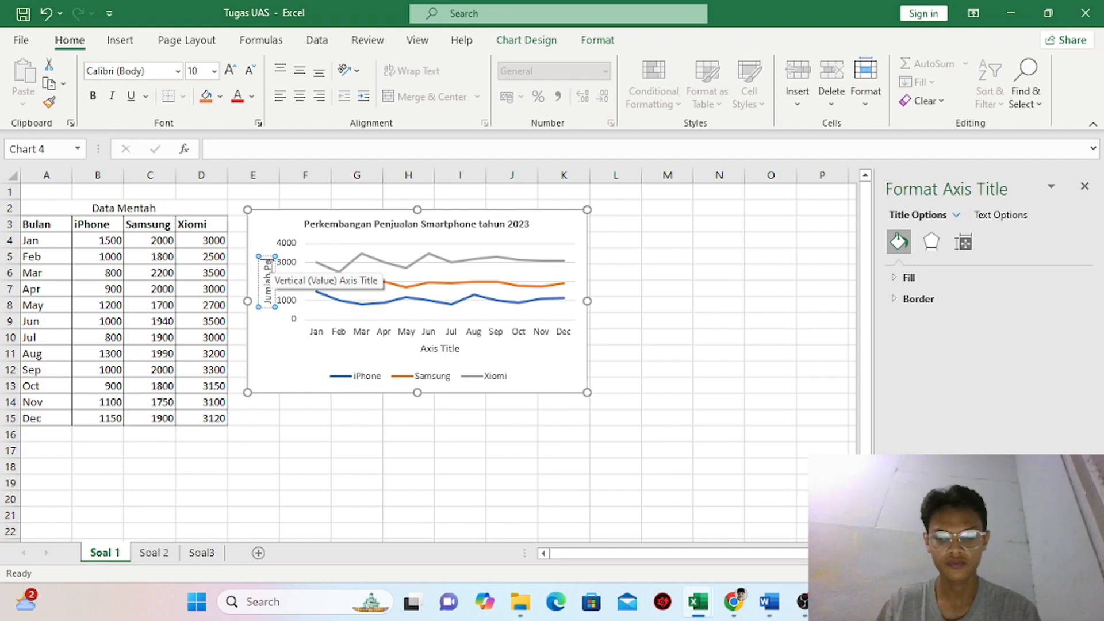
{"action": "type", "text": "njualan"}
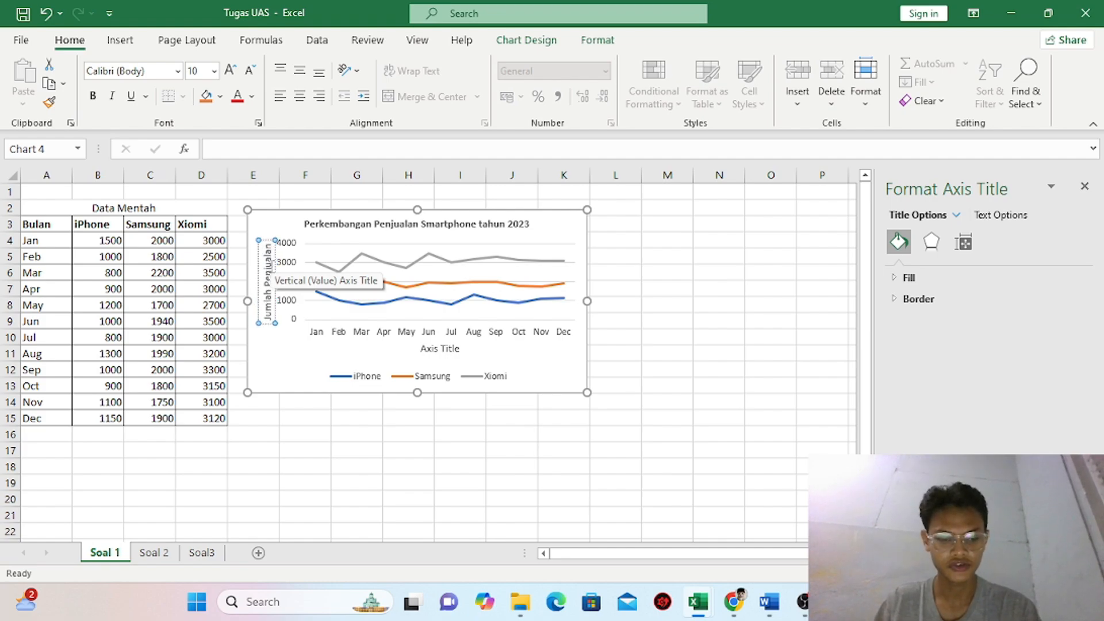
{"action": "type", "text": " Unit"}
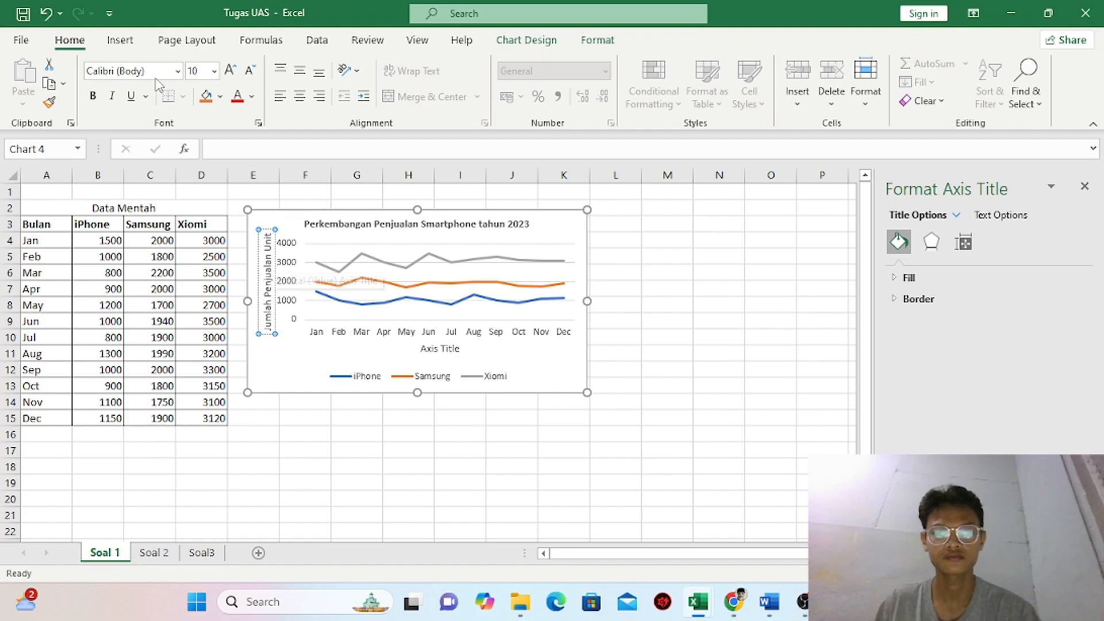
Try to set the vertical axis title's font size to 8 and make it bold
{"action": "left_click", "coordinate": [215, 71]}
{"action": "left_click", "coordinate": [199, 91]}
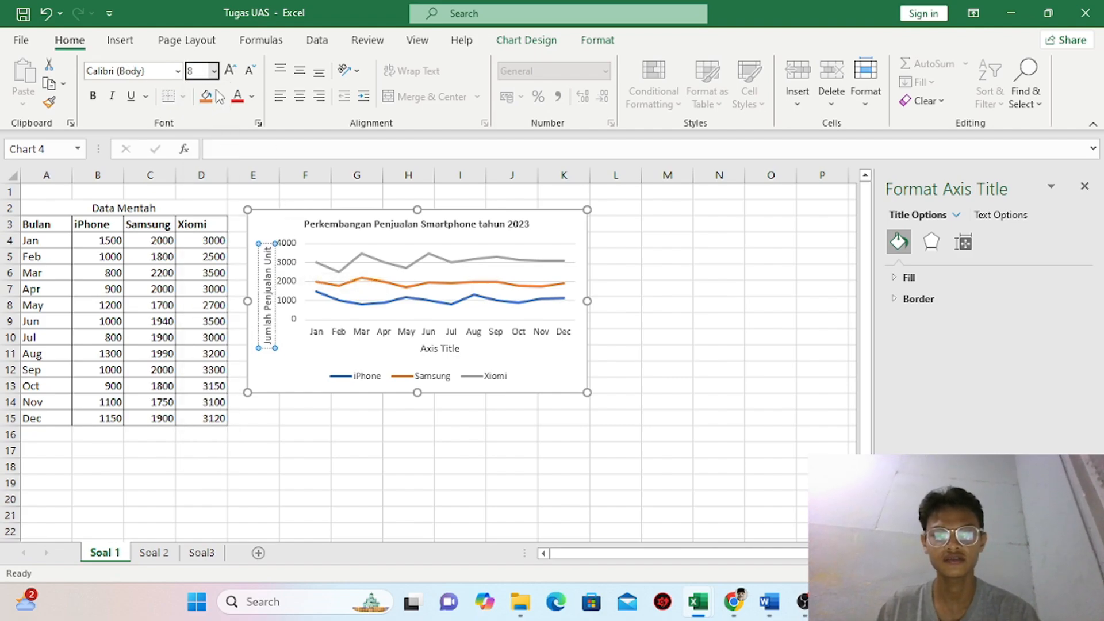
{"action": "left_click", "coordinate": [91, 95]}
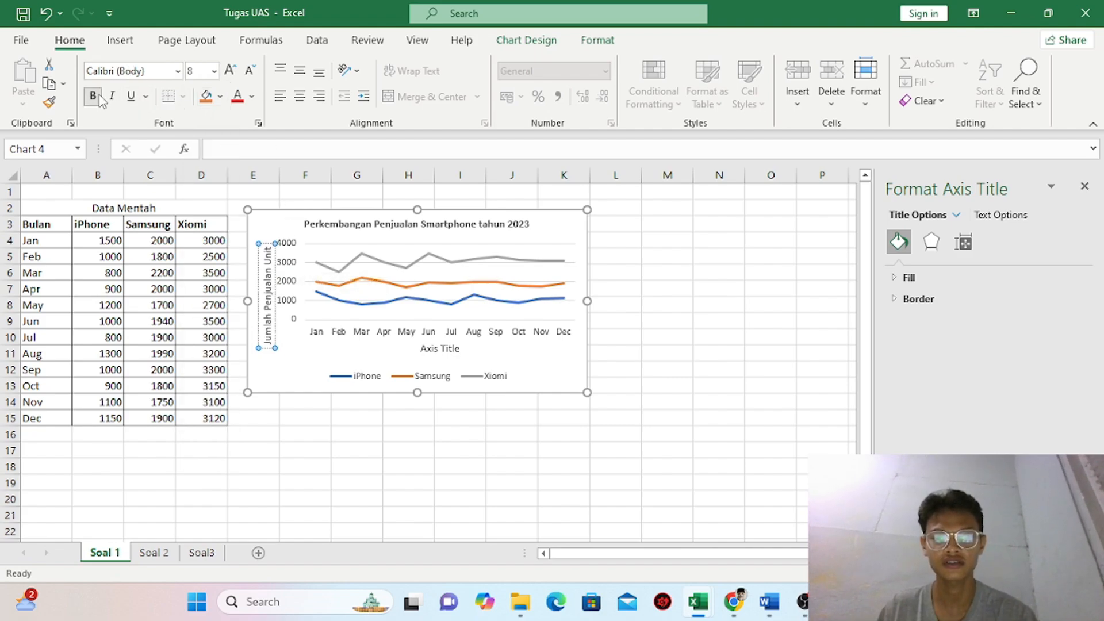
{"action": "left_click", "coordinate": [199, 71]}
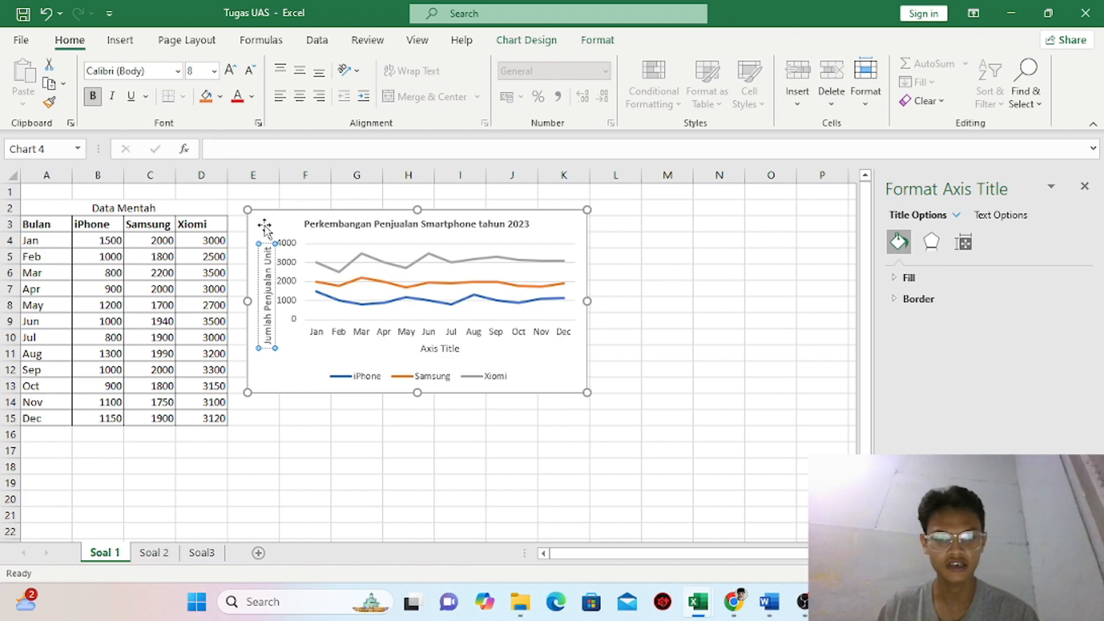
{"action": "left_click", "coordinate": [267, 247]}
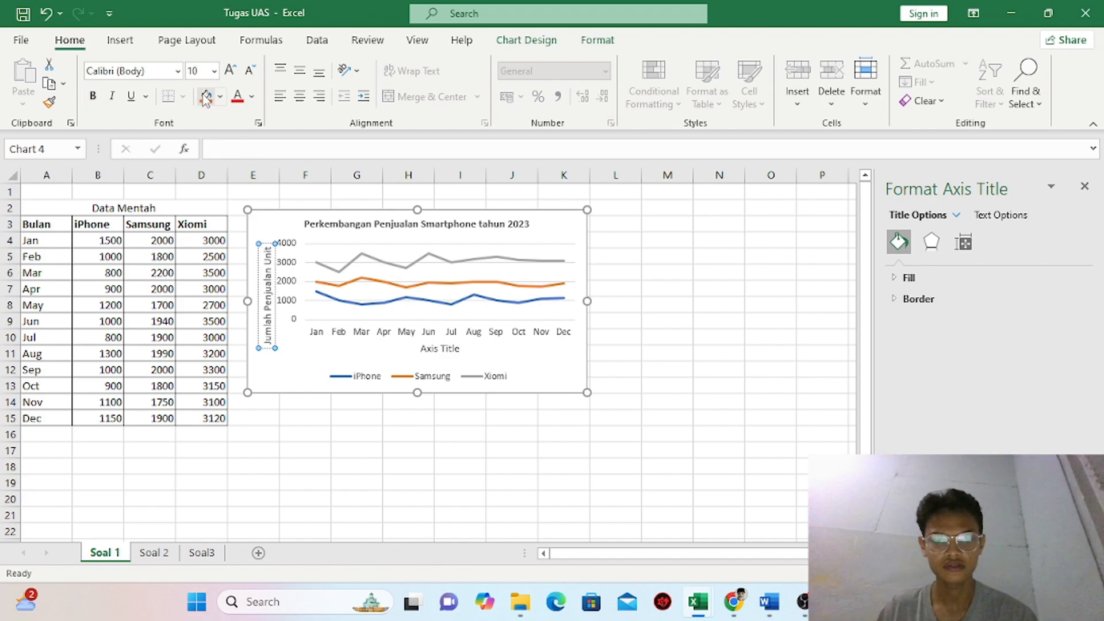
{"action": "left_click", "coordinate": [214, 71]}
{"action": "left_click", "coordinate": [213, 92]}
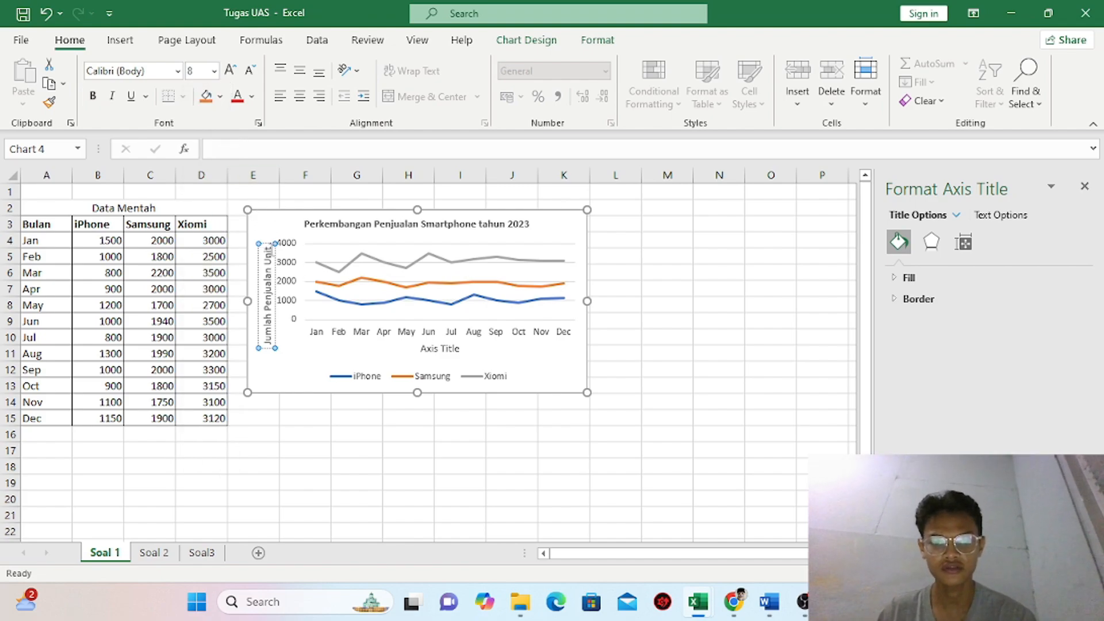
{"action": "left_click", "coordinate": [266, 242]}
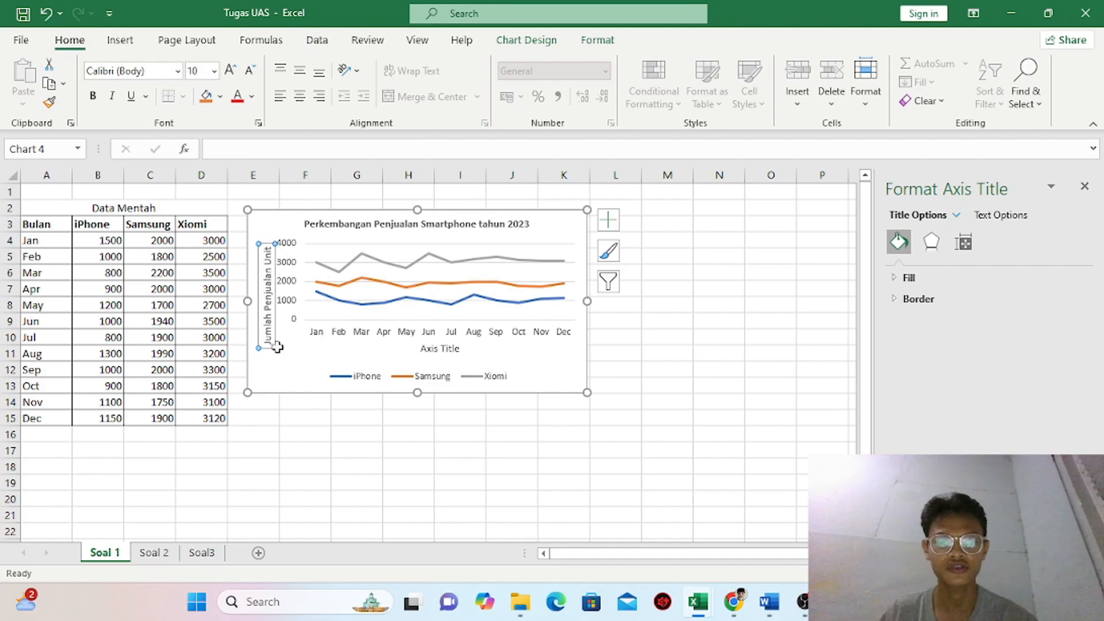
{"action": "left_click", "coordinate": [297, 438]}
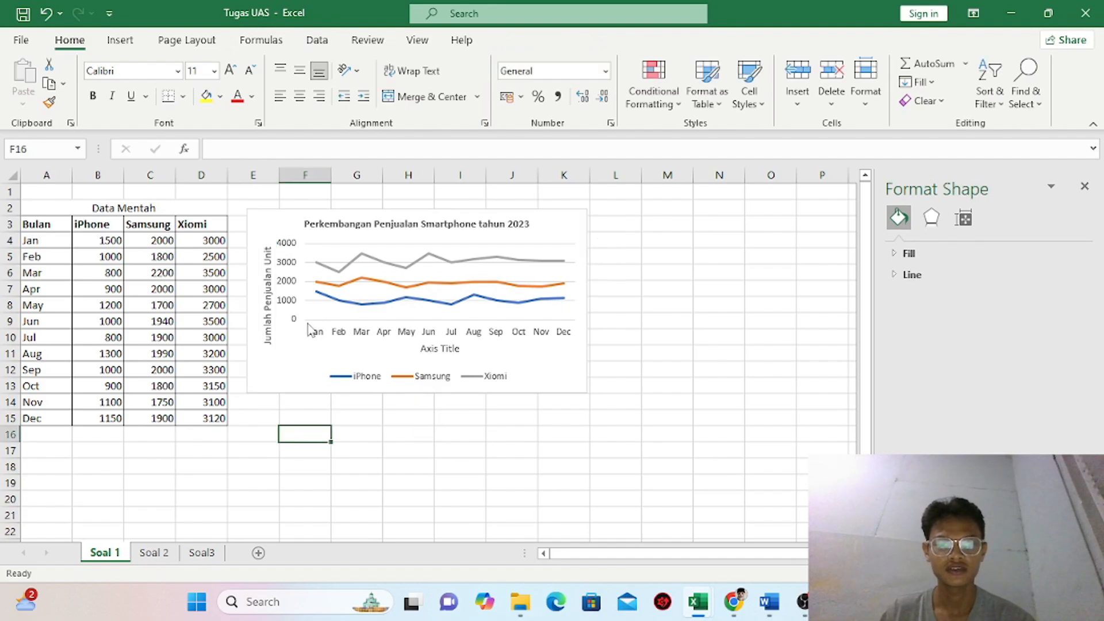
Enlarge the line chart to span about columns E to L and rows 2 to 15
{"action": "left_click", "coordinate": [297, 382]}
{"action": "left_click", "coordinate": [595, 383]}
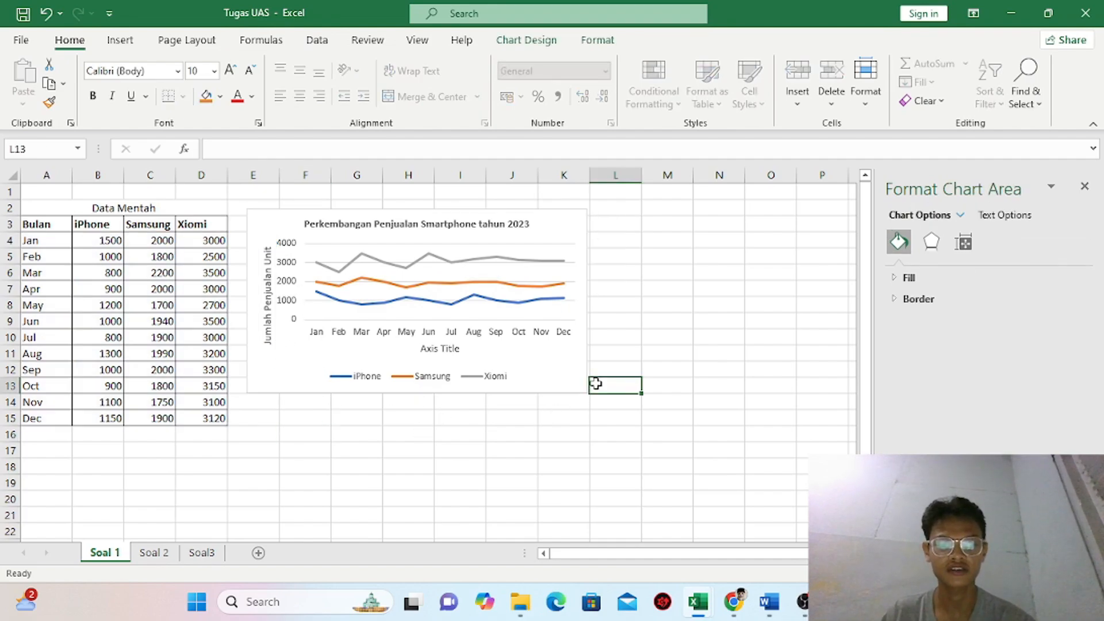
{"action": "left_click", "coordinate": [585, 379]}
{"action": "left_click_drag", "start_coordinate": [587, 392], "coordinate": [611, 433]}
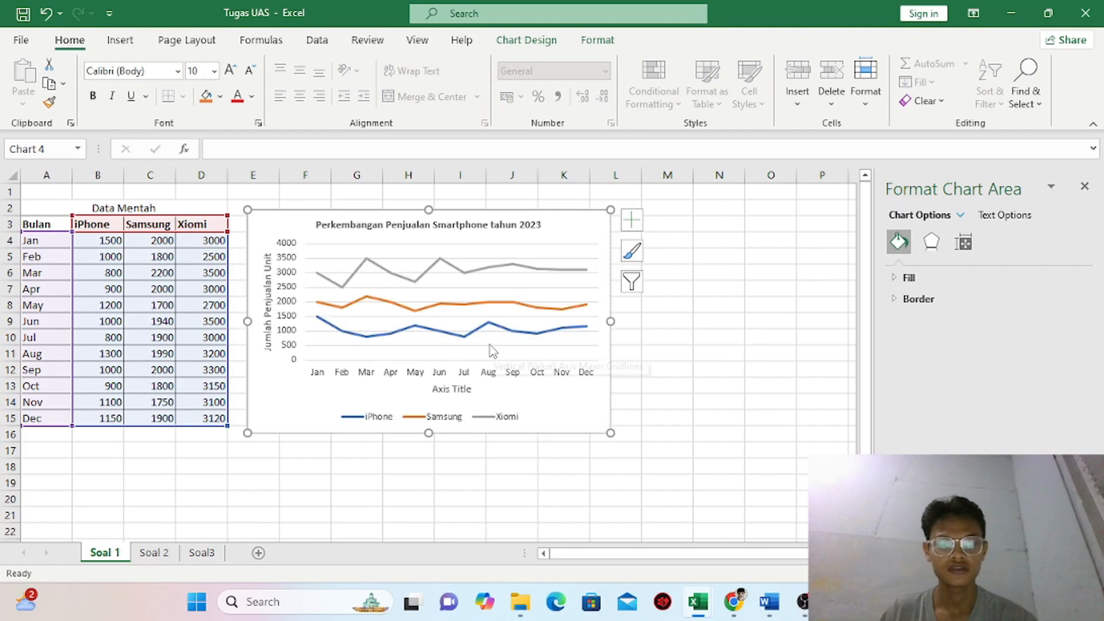
Add linear trendlines to the line chart for the iPhone and Samsung series
{"action": "left_click", "coordinate": [631, 221]}
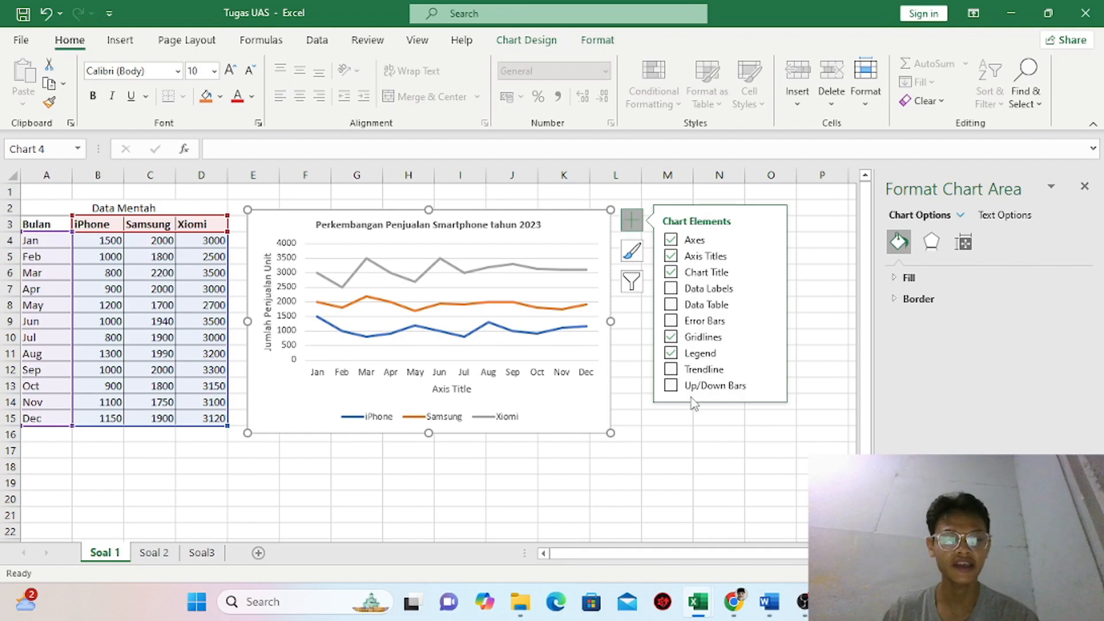
{"action": "left_click", "coordinate": [770, 371]}
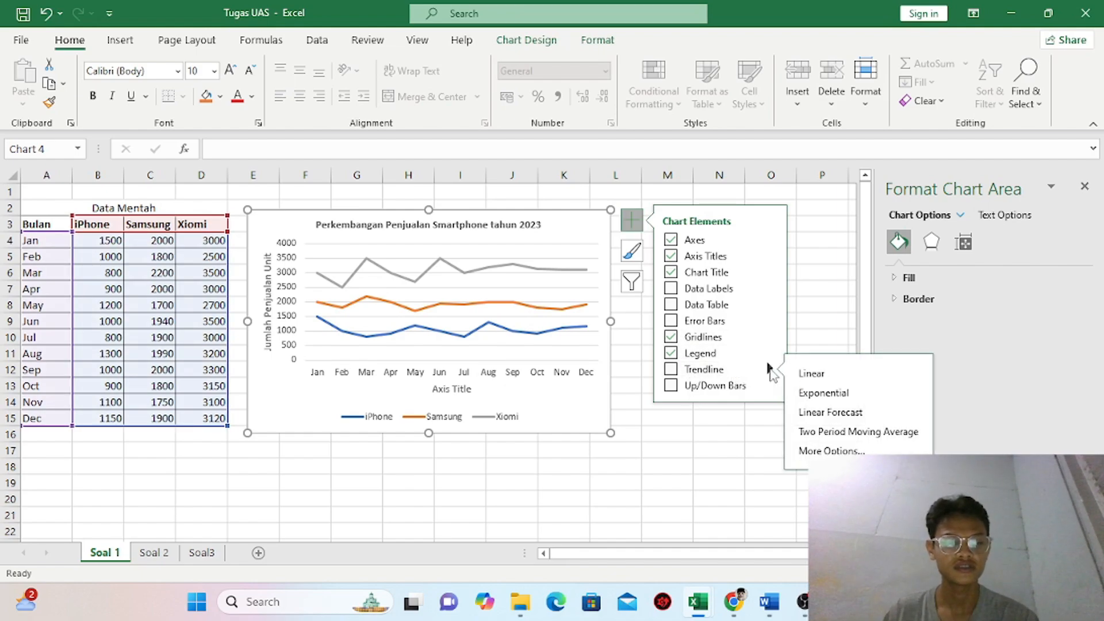
{"action": "left_click", "coordinate": [810, 377]}
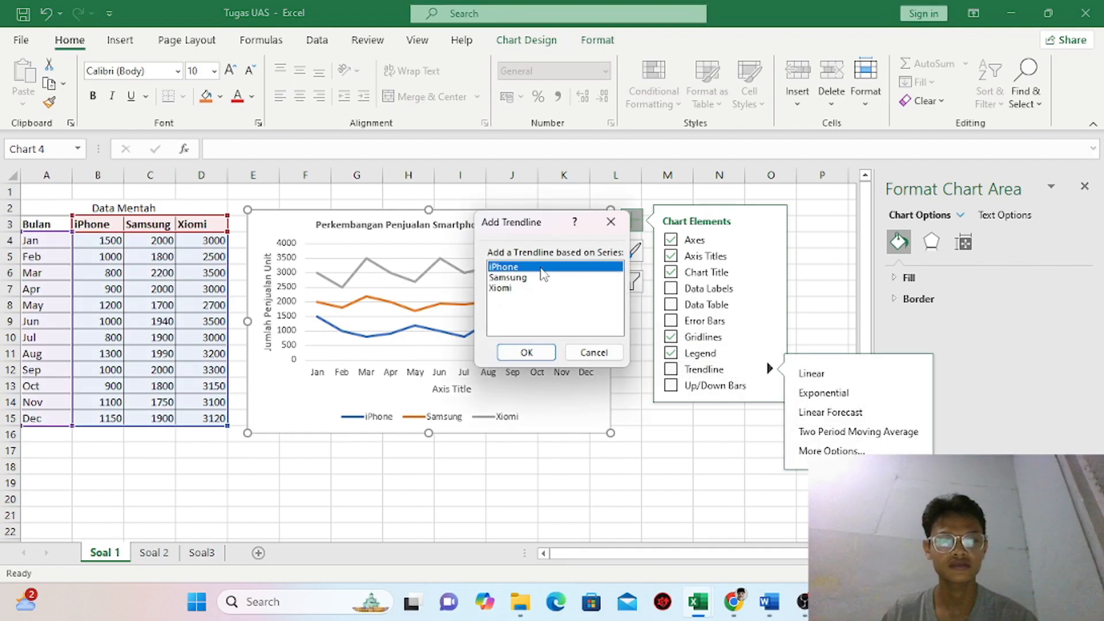
{"action": "left_click", "coordinate": [526, 352]}
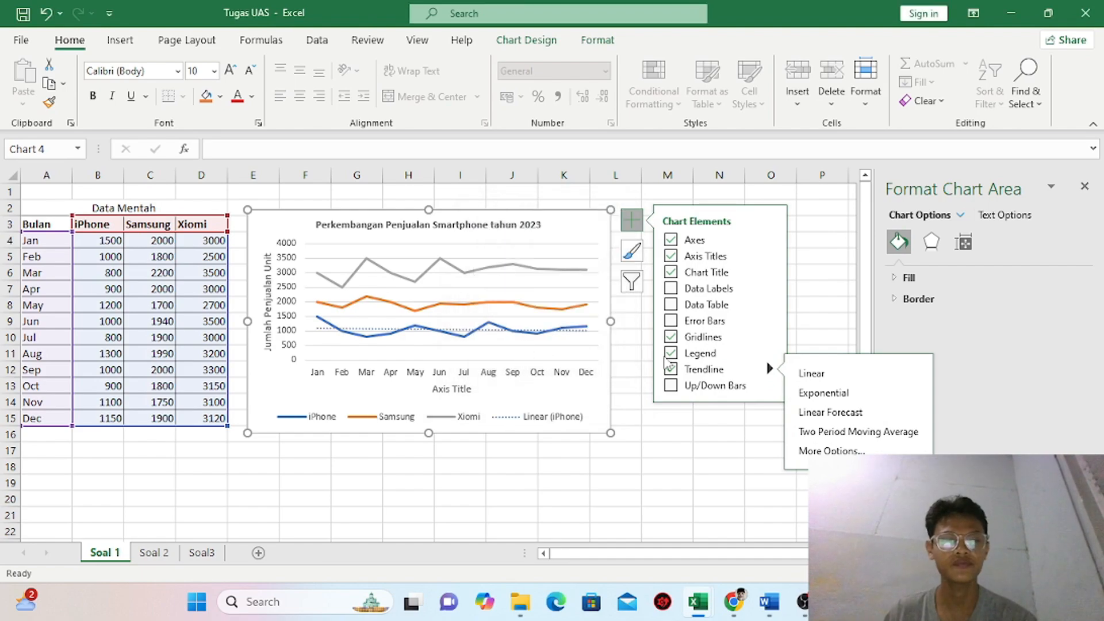
{"action": "left_click", "coordinate": [808, 374]}
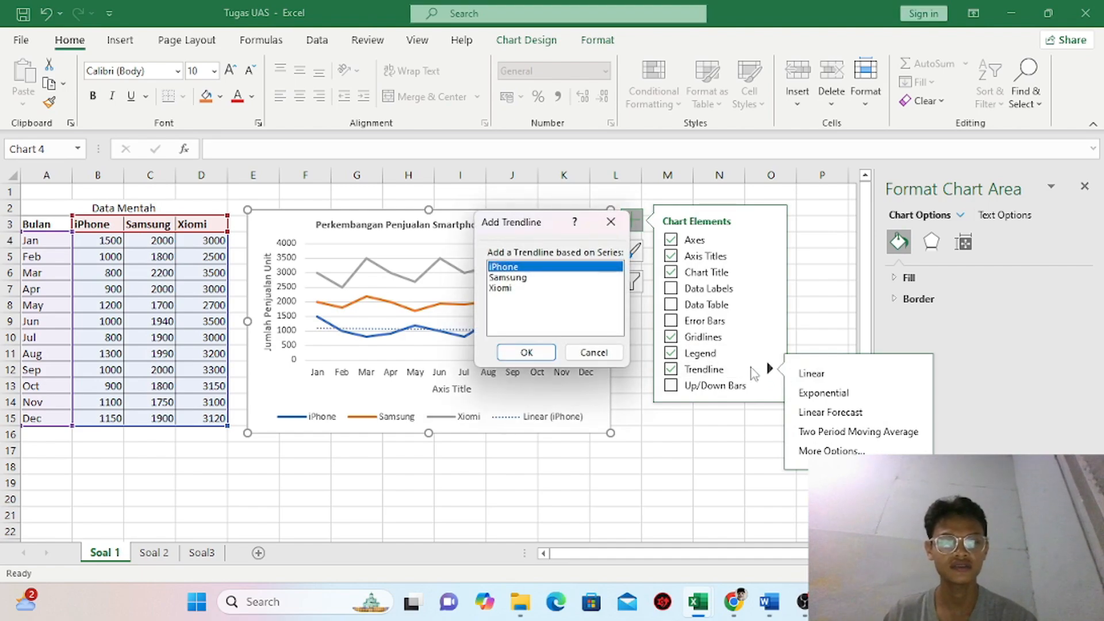
{"action": "left_click", "coordinate": [570, 278]}
{"action": "left_click", "coordinate": [526, 353]}
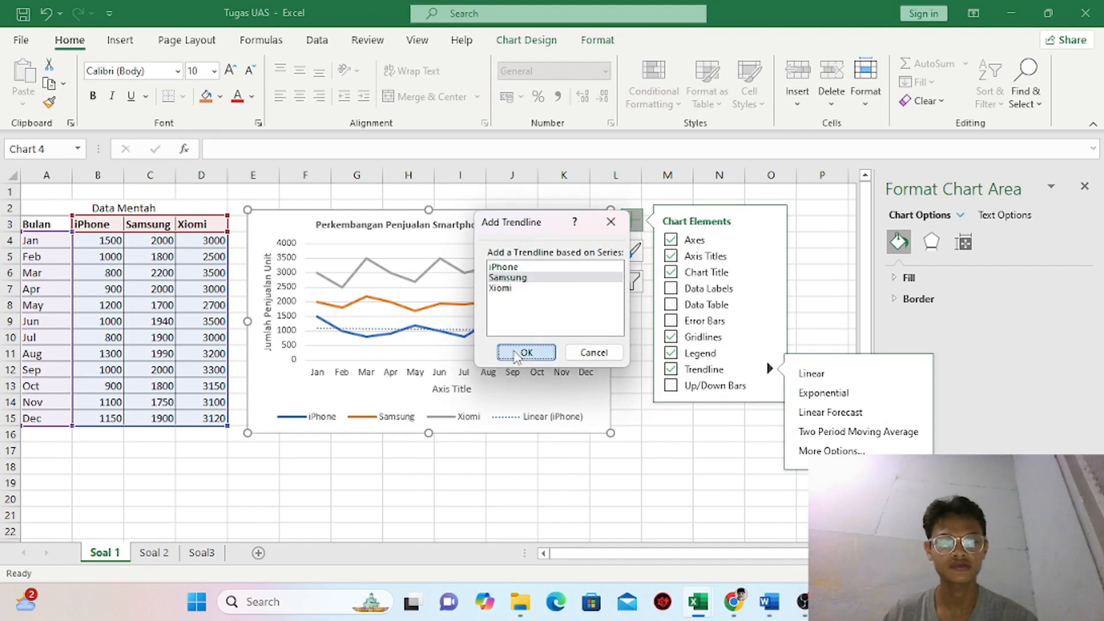
Add a linear trendline for the Xiomi series and close the formatting pane
{"action": "left_click", "coordinate": [766, 371]}
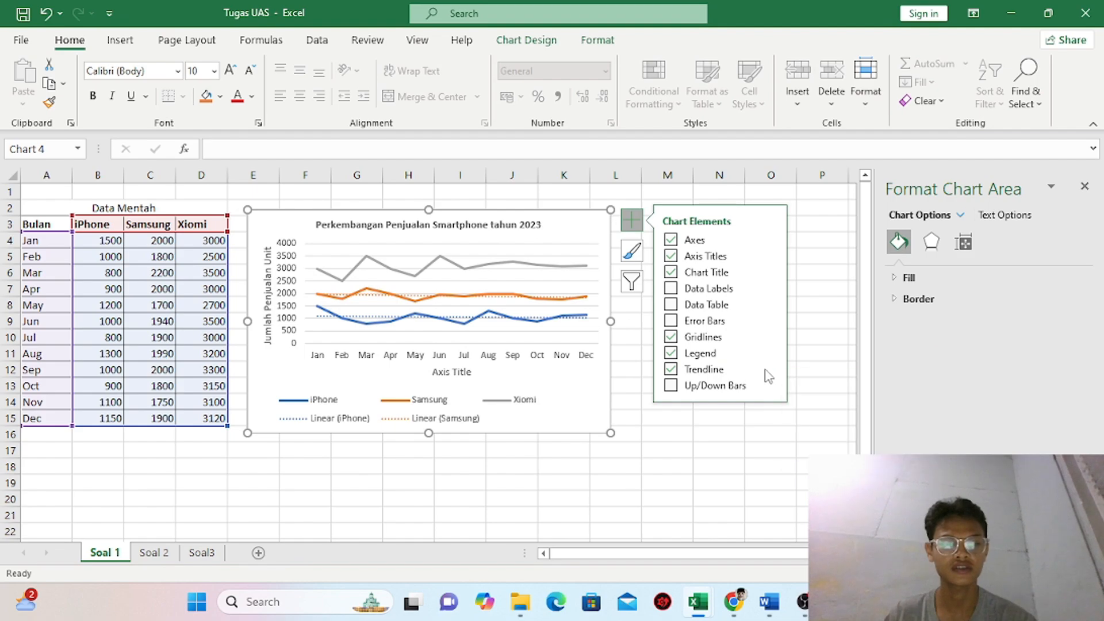
{"action": "left_click", "coordinate": [769, 367]}
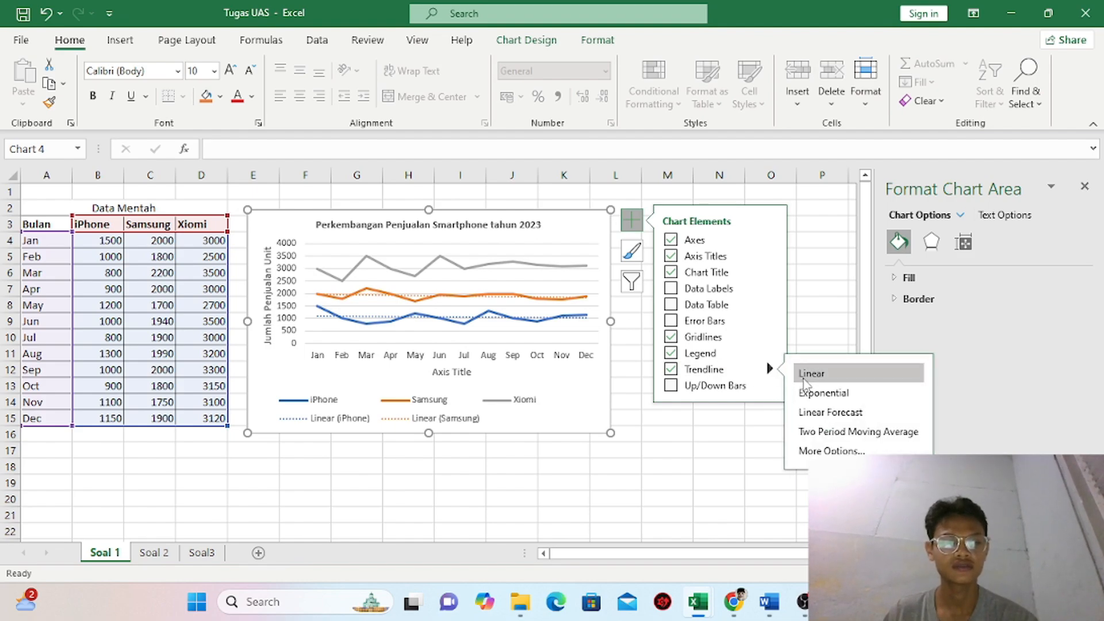
{"action": "left_click", "coordinate": [834, 373]}
{"action": "left_click", "coordinate": [500, 289]}
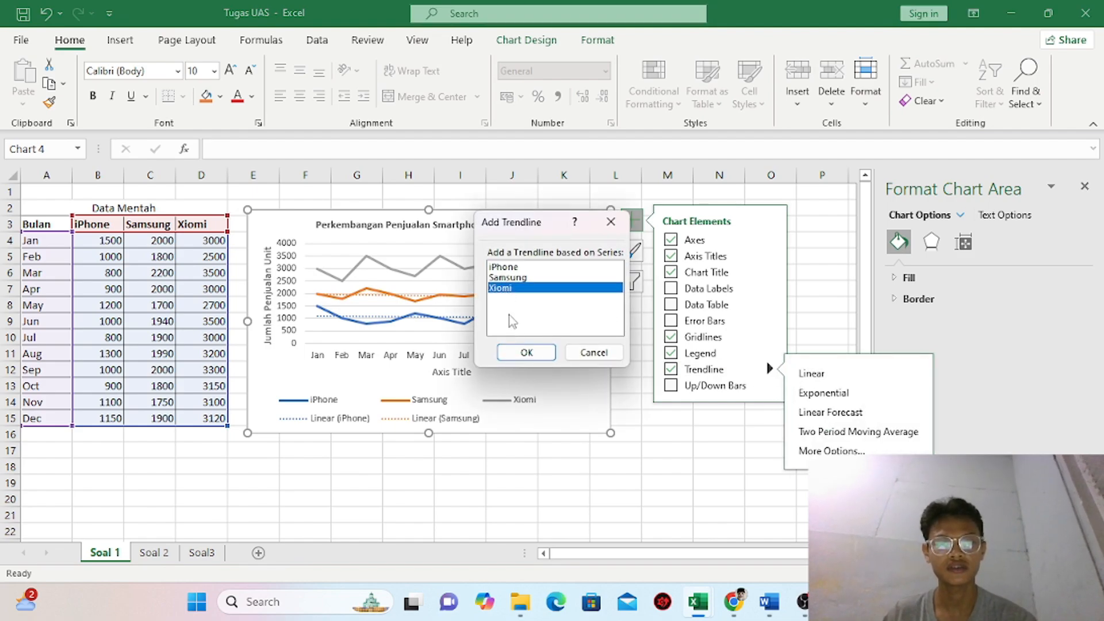
{"action": "left_click", "coordinate": [526, 352]}
{"action": "left_click", "coordinate": [660, 416]}
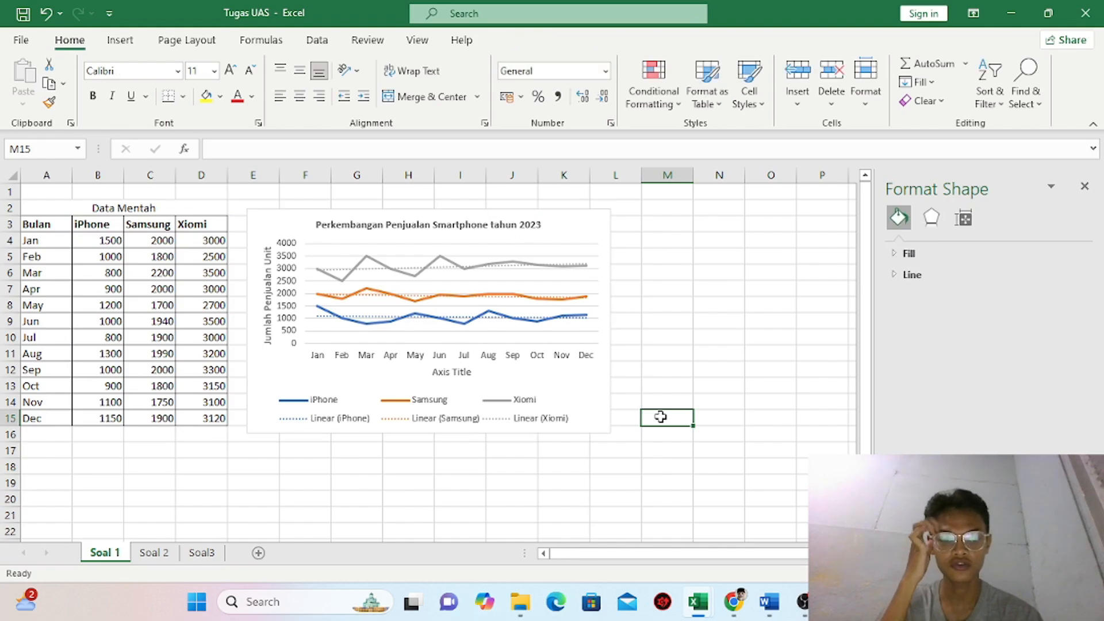
{"action": "left_click", "coordinate": [575, 409]}
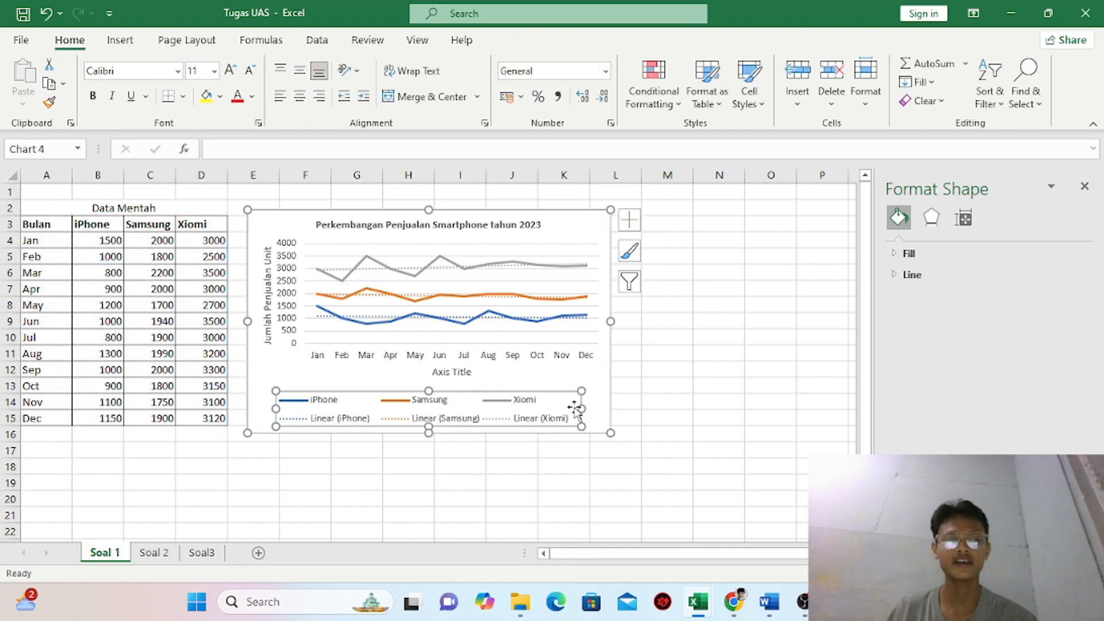
{"action": "left_click", "coordinate": [708, 405]}
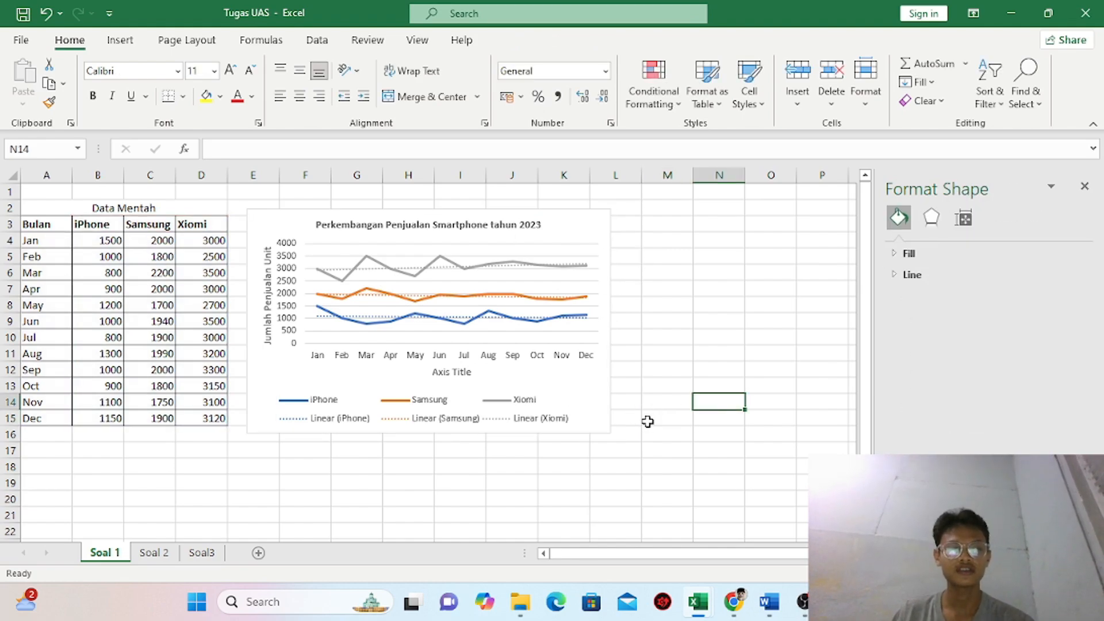
{"action": "left_click", "coordinate": [1088, 186]}
Using Output 2 in the Word exam document as reference, insert a clustered column chart of A3:D15 in Excel beside the line chart
{"action": "left_click", "coordinate": [769, 602]}
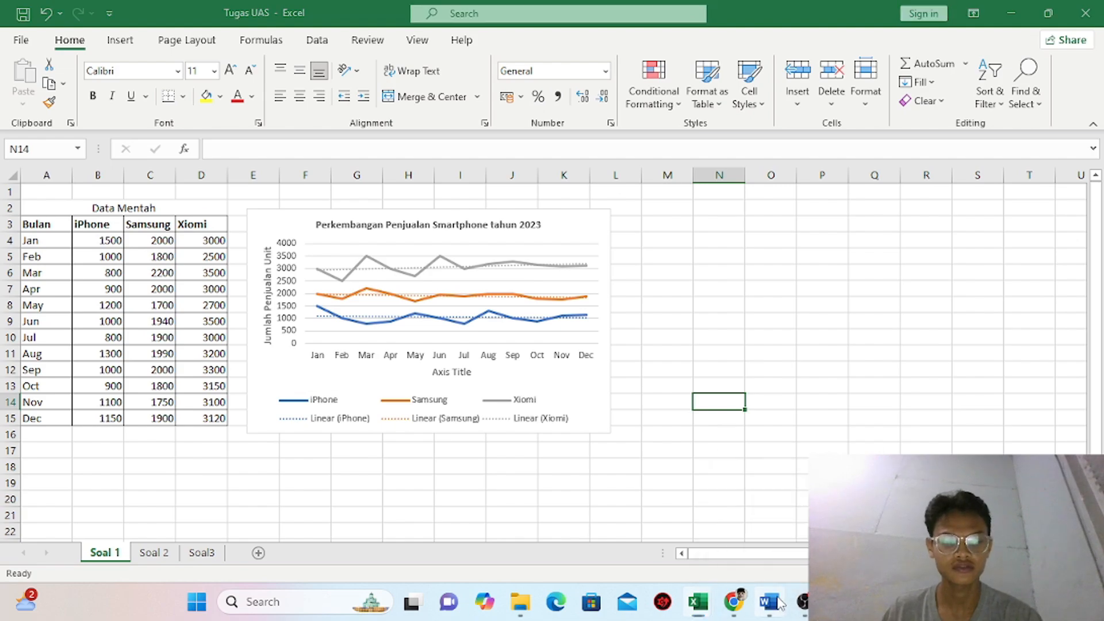
{"action": "scroll", "coordinate": [965, 360], "scroll_direction": "down", "scroll_amount": 5}
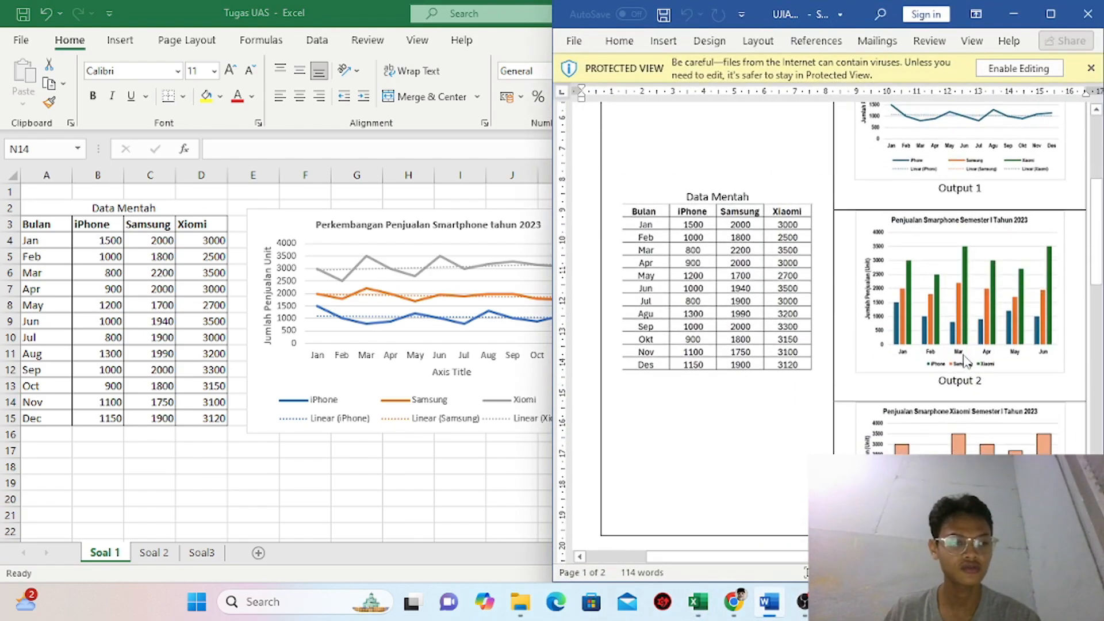
{"action": "left_click", "coordinate": [1013, 14]}
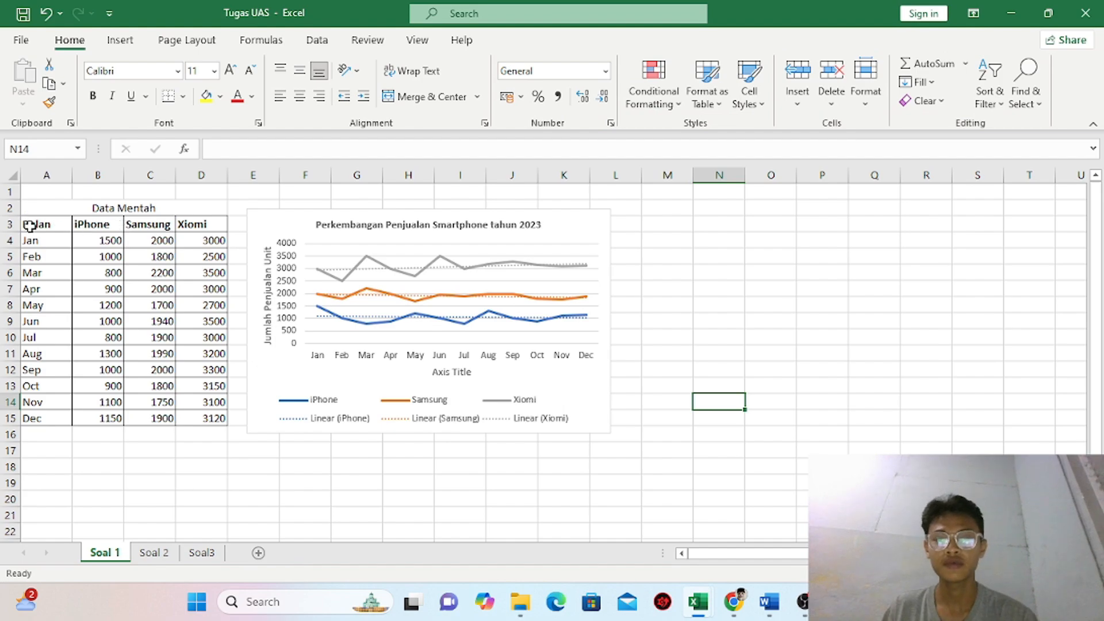
{"action": "left_click_drag", "start_coordinate": [40, 230], "coordinate": [222, 420]}
{"action": "left_click", "coordinate": [120, 40]}
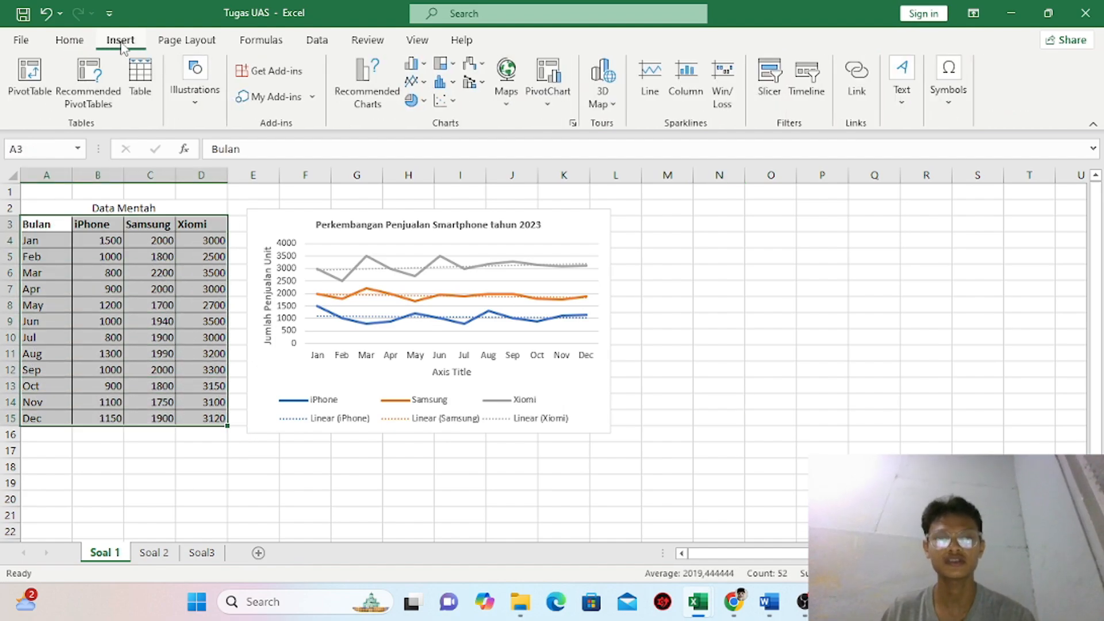
{"action": "left_click", "coordinate": [422, 68]}
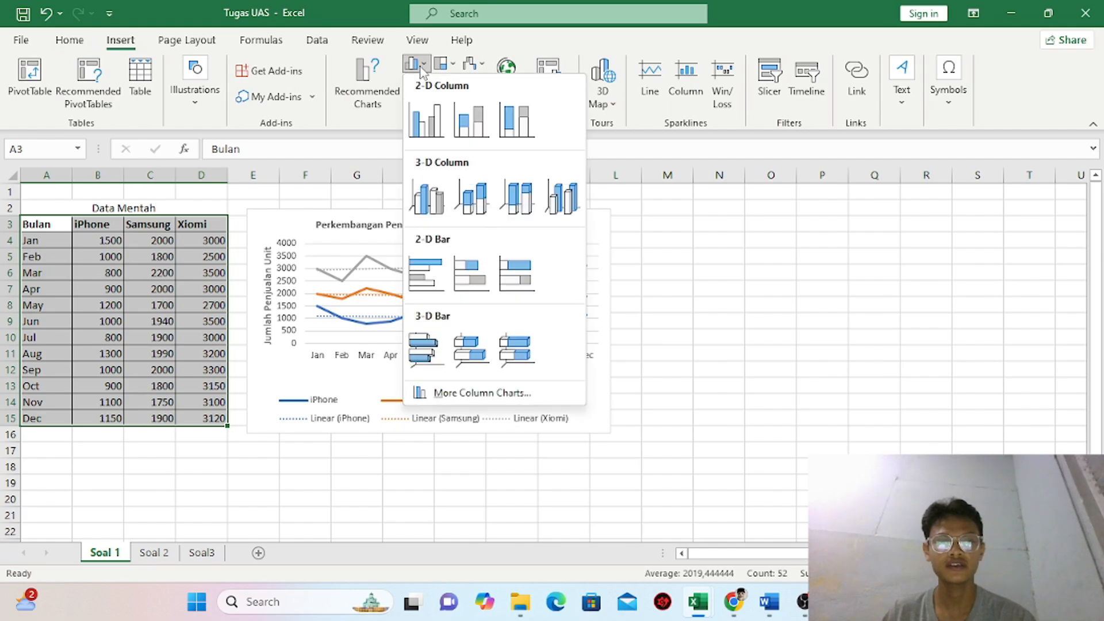
{"action": "left_click", "coordinate": [614, 220]}
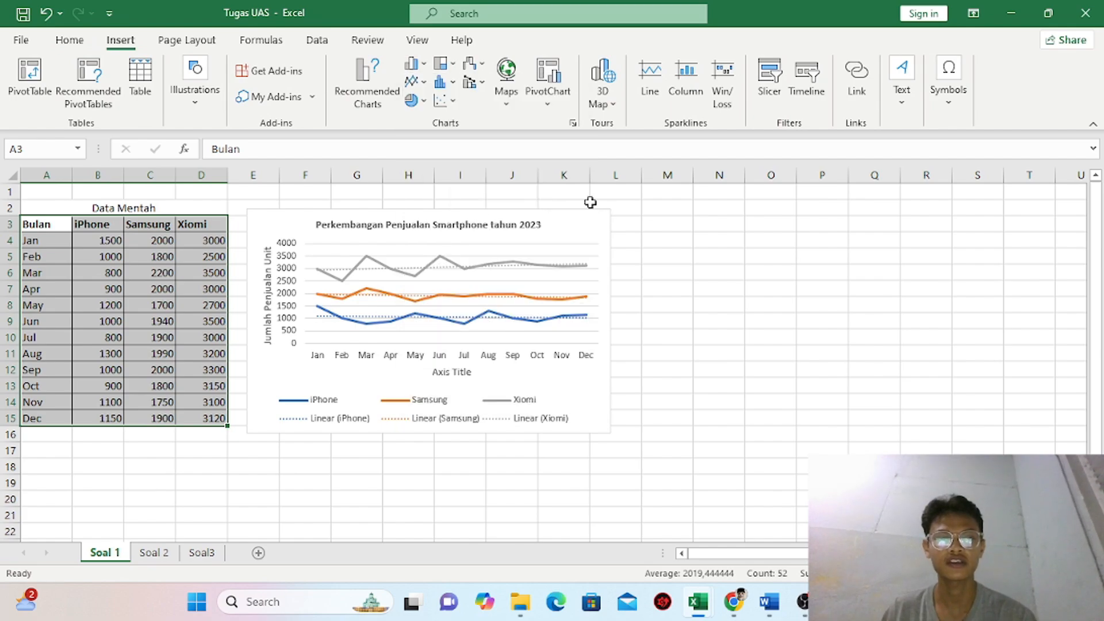
{"action": "left_click", "coordinate": [424, 66]}
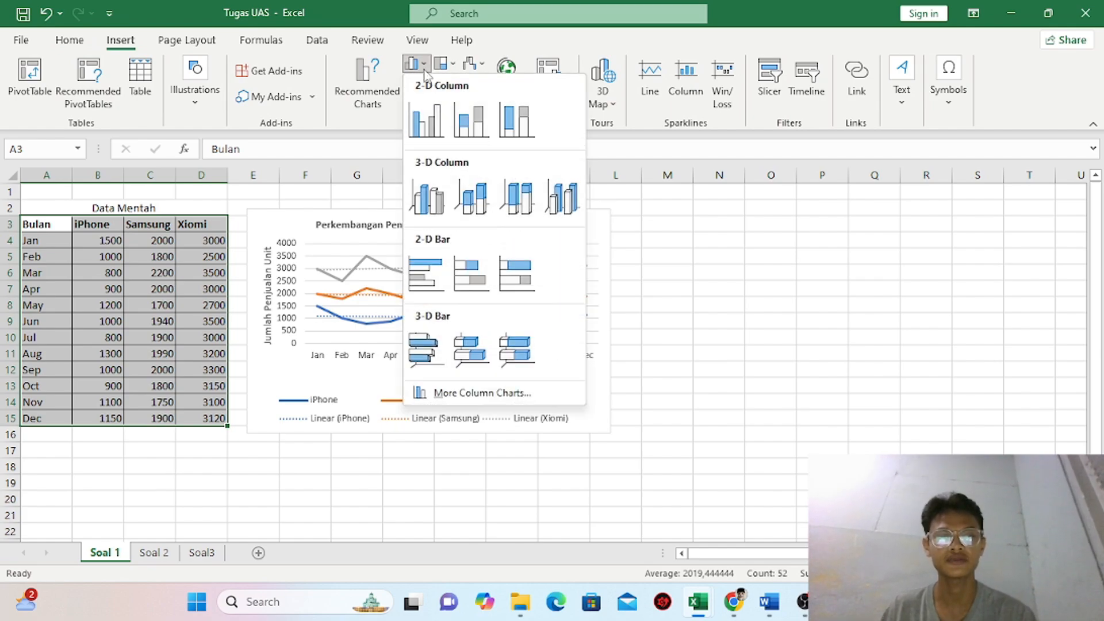
{"action": "left_click", "coordinate": [436, 122]}
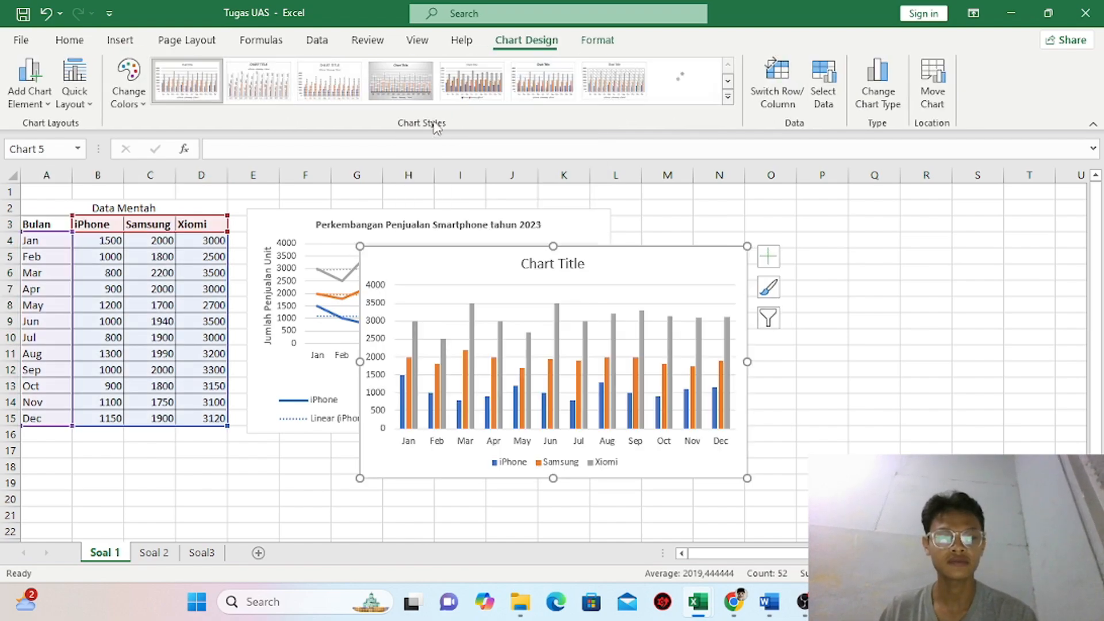
{"action": "left_click_drag", "start_coordinate": [656, 263], "coordinate": [923, 227]}
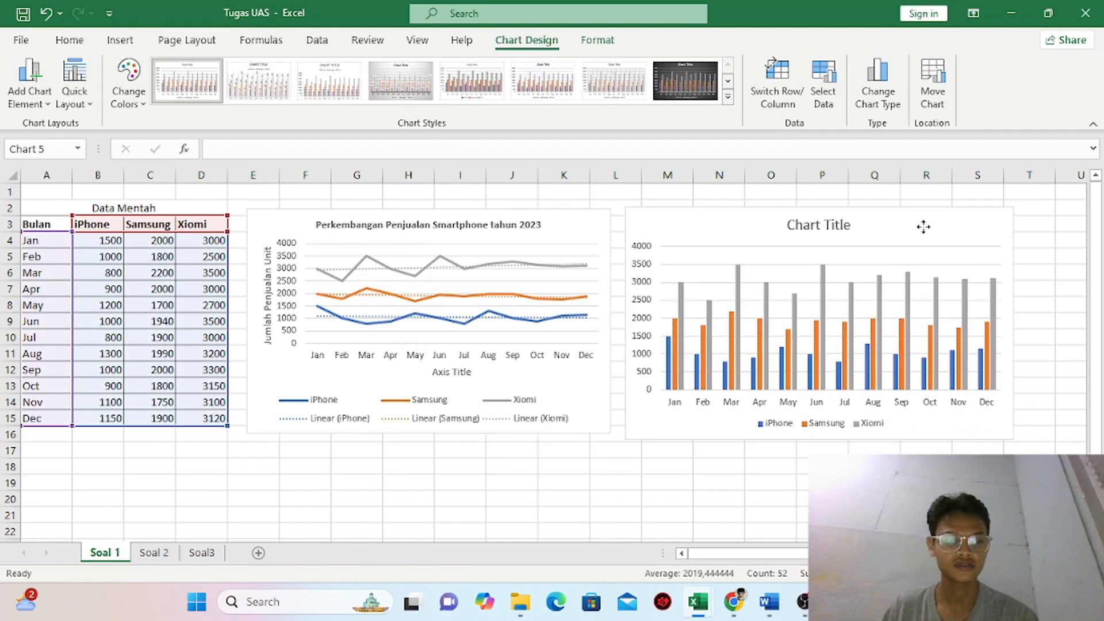
Replace the column chart's placeholder title with "Perkembangan Penjualan Smartphone Tahun 2023", checking Output 2 in the Word exam document for reference
{"action": "double_click", "coordinate": [850, 223]}
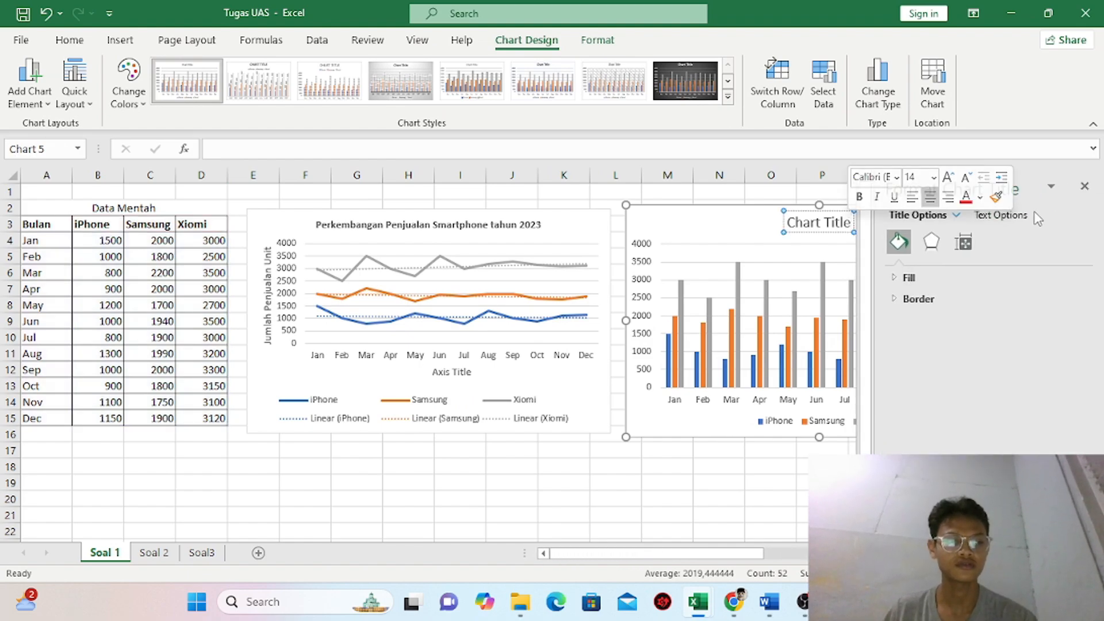
{"action": "left_click", "coordinate": [1085, 187]}
{"action": "key", "text": "BackSpace"}
{"action": "key", "text": "BackSpace"}
{"action": "key", "text": "BackSpace"}
{"action": "key", "text": "BackSpace"}
{"action": "key", "text": "BackSpace"}
{"action": "key", "text": "BackSpace"}
{"action": "key", "text": "BackSpace"}
{"action": "key", "text": "BackSpace"}
{"action": "key", "text": "BackSpace"}
{"action": "key", "text": "BackSpace"}
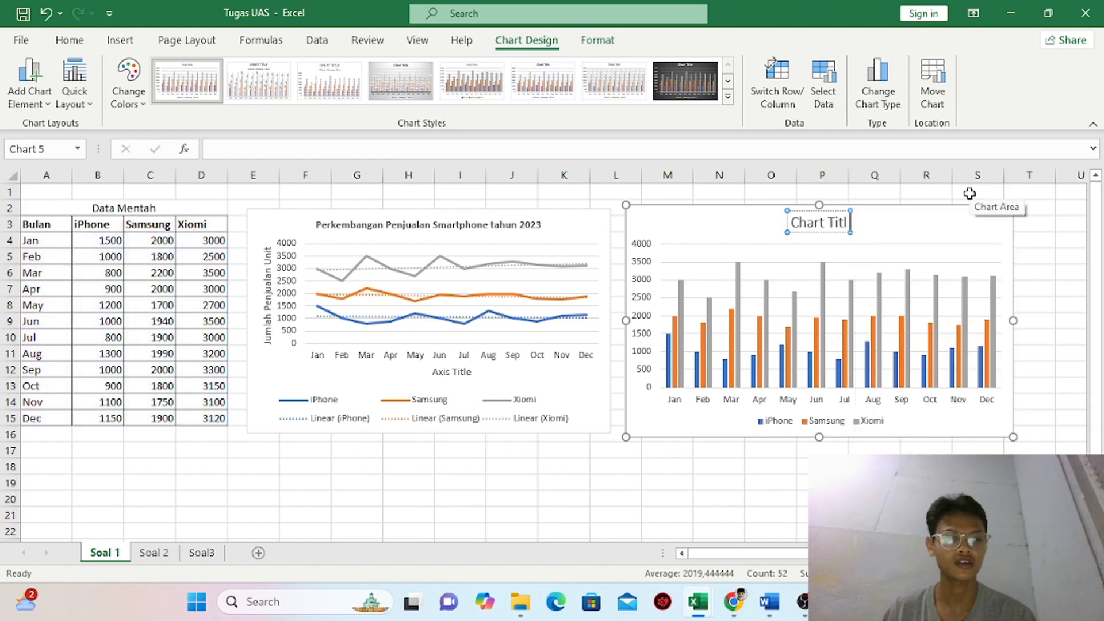
{"action": "key", "text": "alt+Tab"}
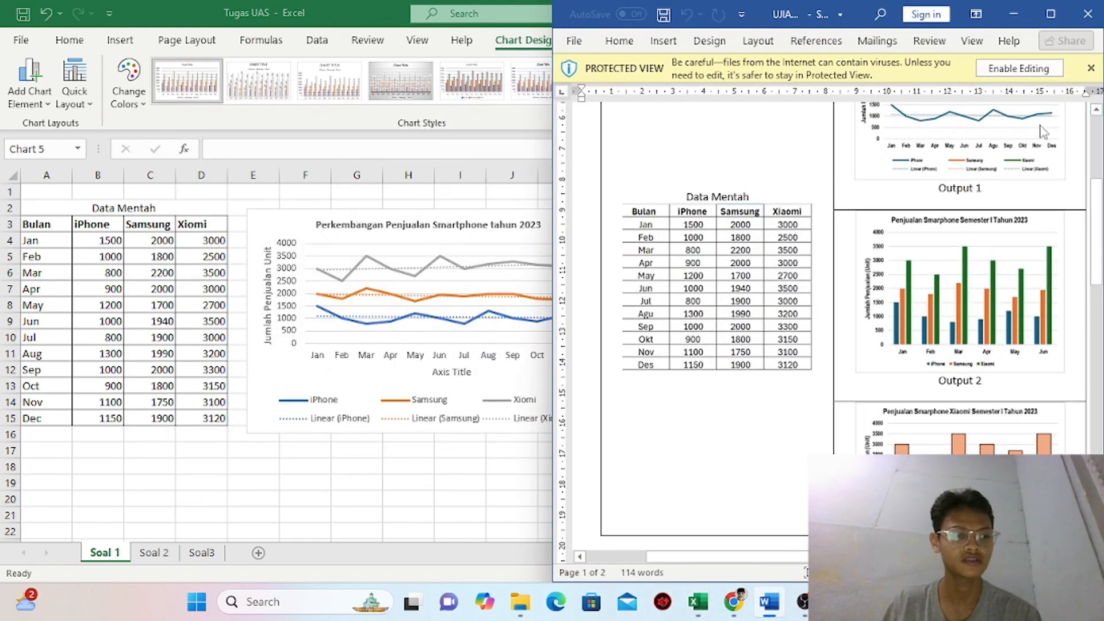
{"action": "left_click", "coordinate": [1015, 14]}
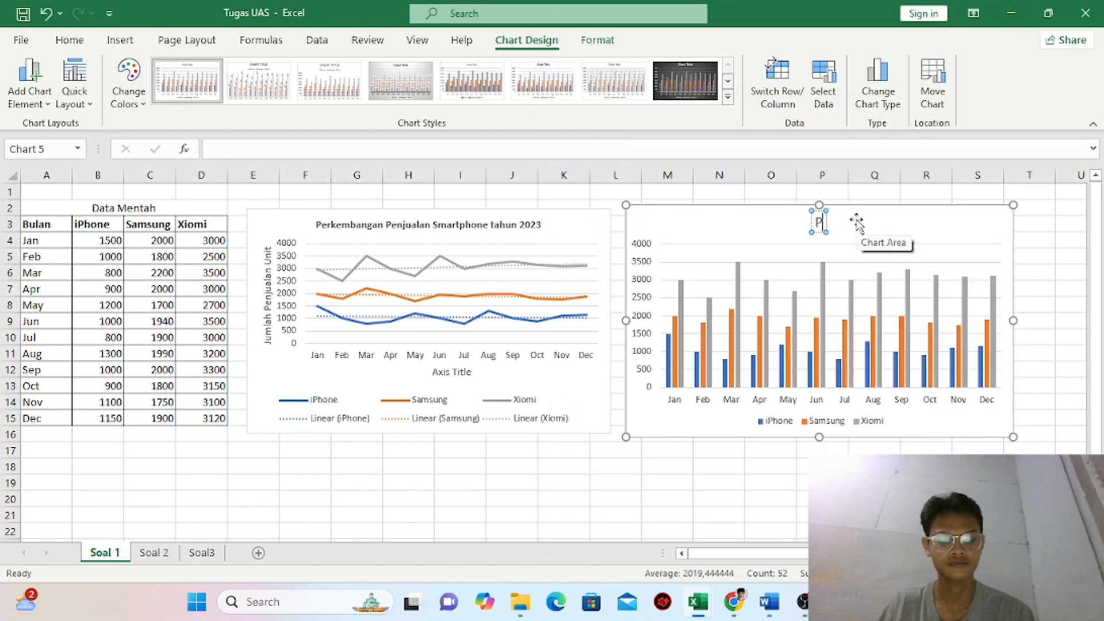
{"action": "type", "text": "Perkembangan Penjuala"}
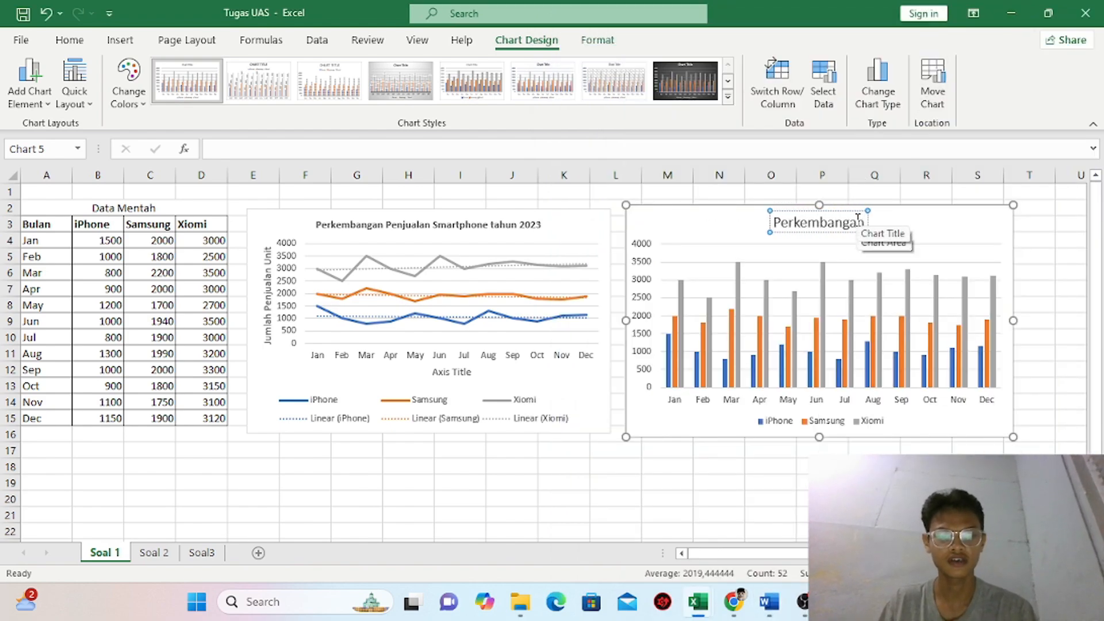
{"action": "type", "text": "n"}
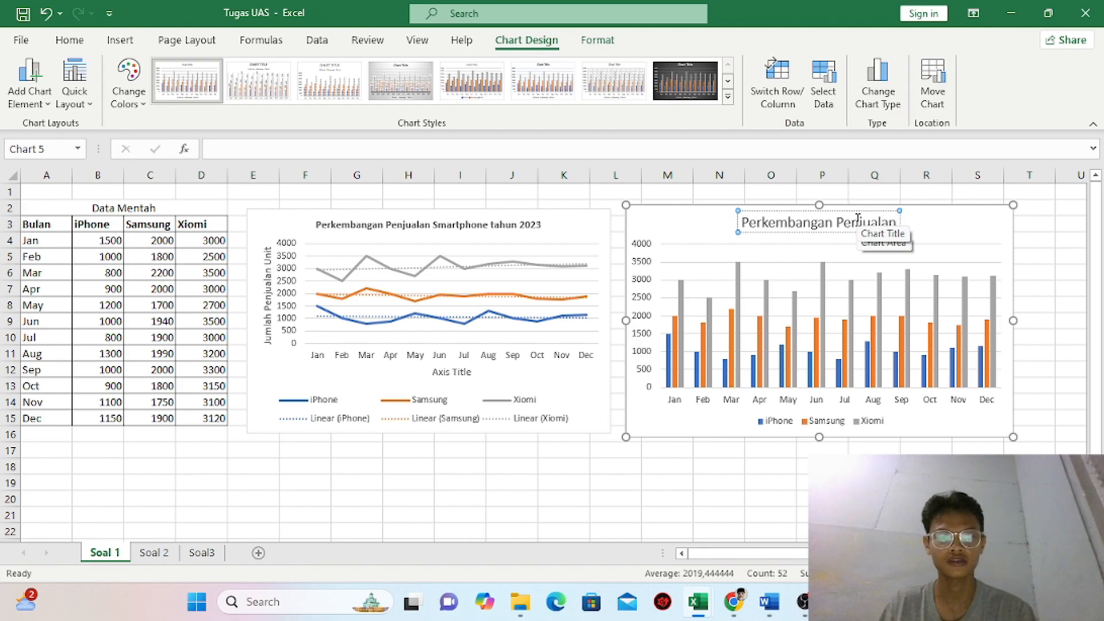
{"action": "type", "text": " Smartph"}
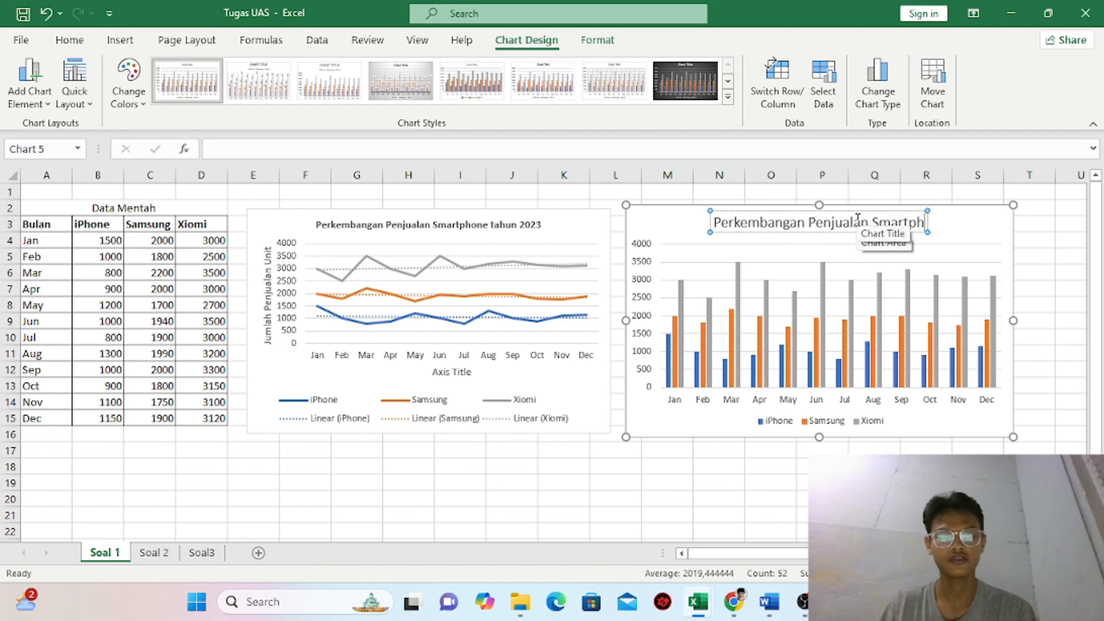
{"action": "type", "text": "one Tahun"}
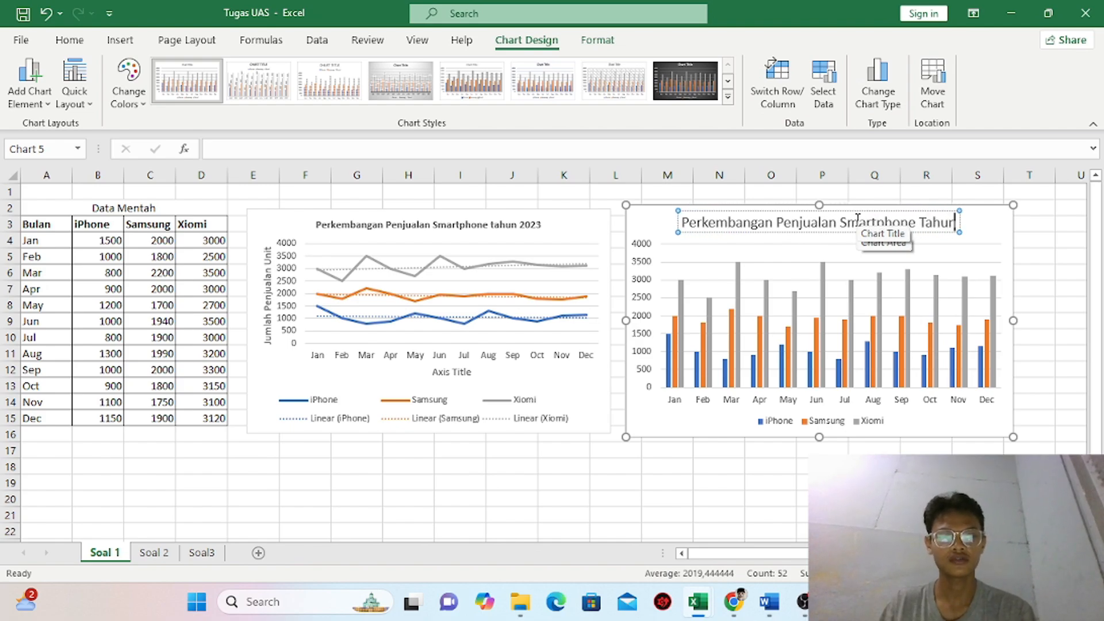
{"action": "type", "text": " 2023"}
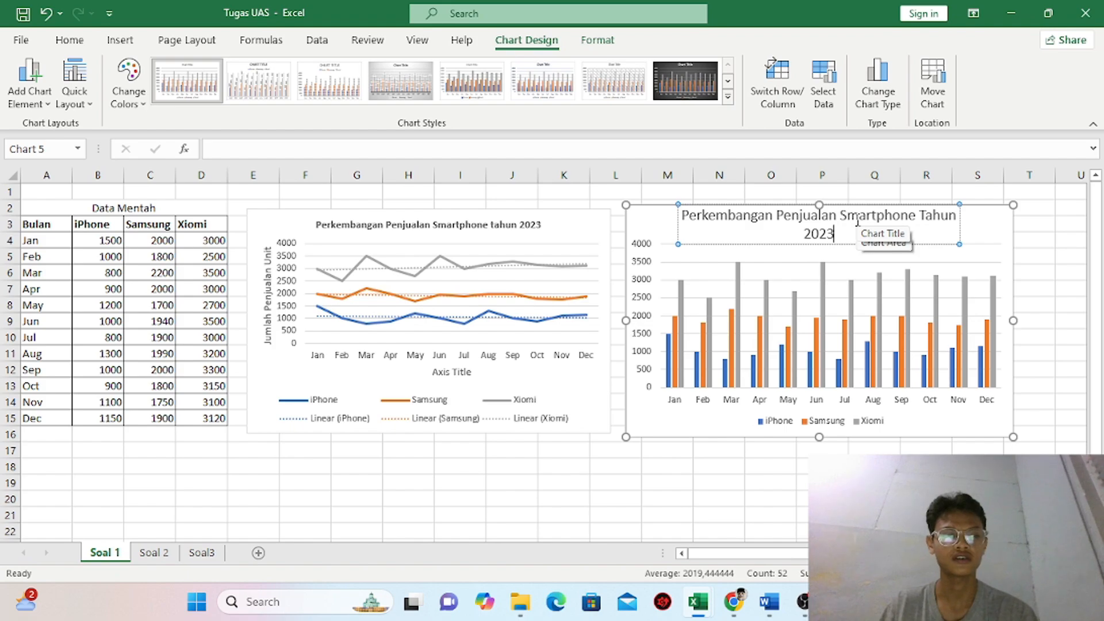
Set the column chart title's font size to 10
{"action": "left_click", "coordinate": [69, 40]}
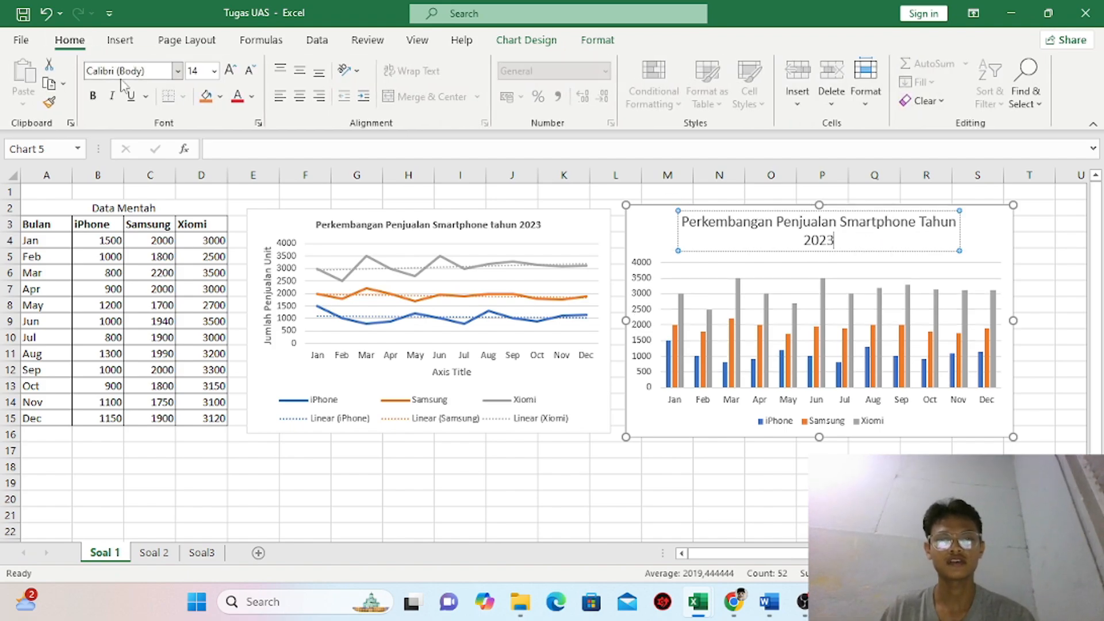
{"action": "left_click", "coordinate": [214, 71]}
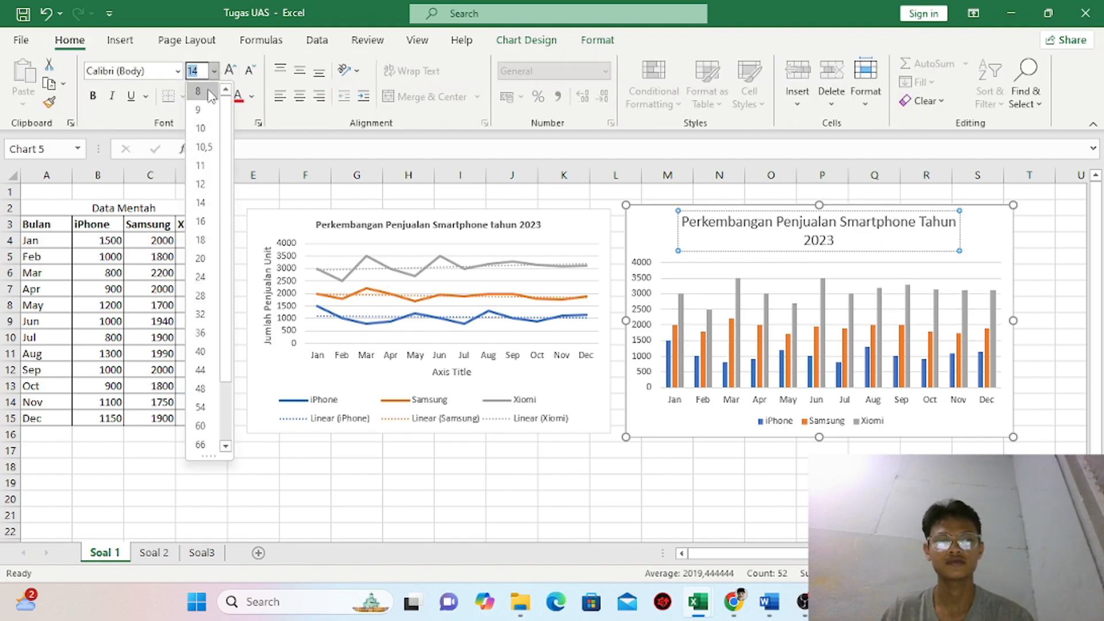
{"action": "left_click", "coordinate": [208, 130]}
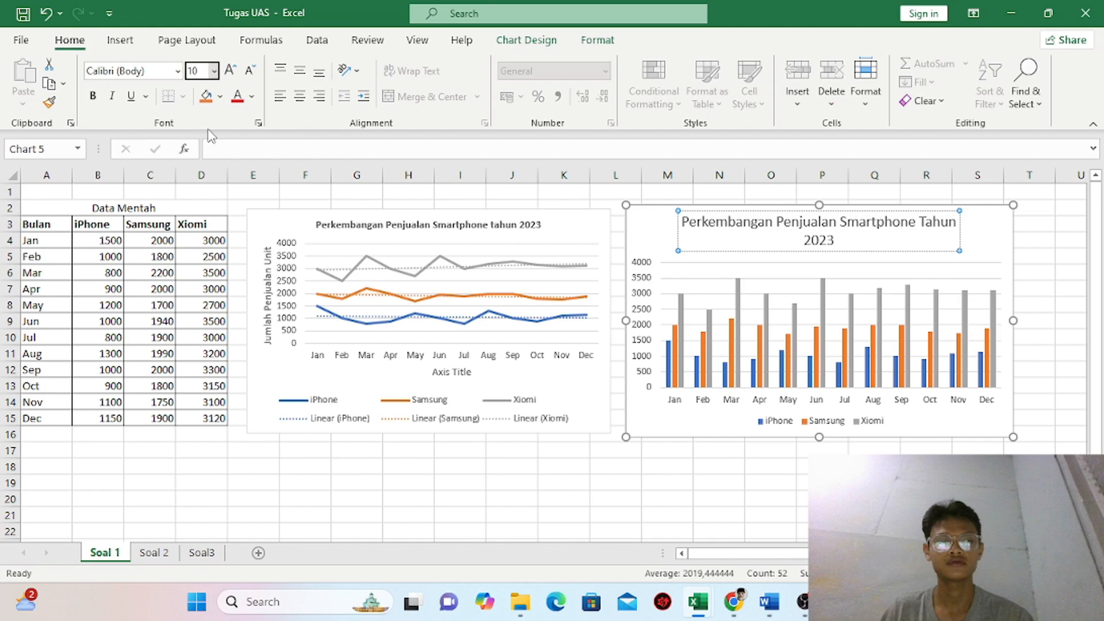
{"action": "left_click", "coordinate": [881, 259]}
{"action": "left_click", "coordinate": [817, 242]}
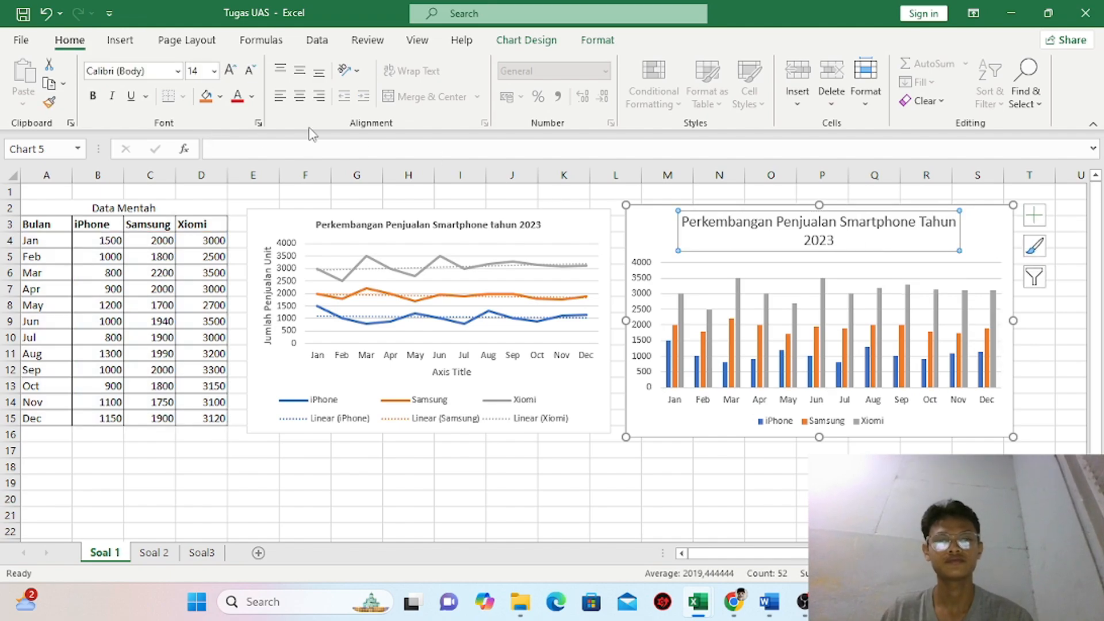
{"action": "left_click", "coordinate": [214, 71]}
{"action": "left_click", "coordinate": [218, 128]}
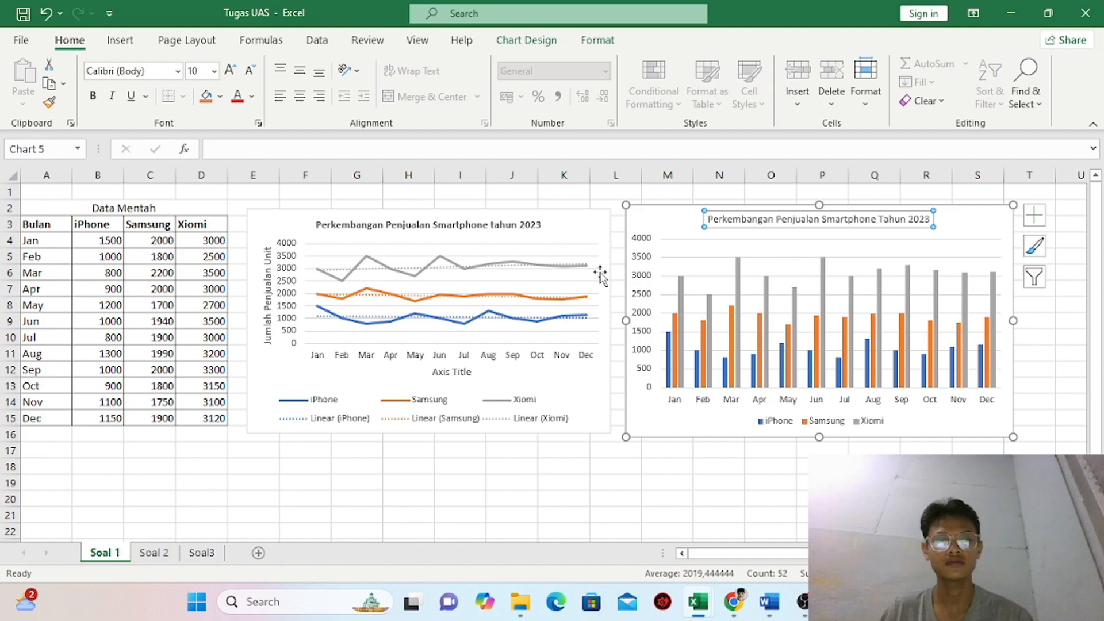
Add axis titles to the column chart and change the vertical axis title to "Jumlah Penjuala Unit"
{"action": "left_click", "coordinate": [1034, 216]}
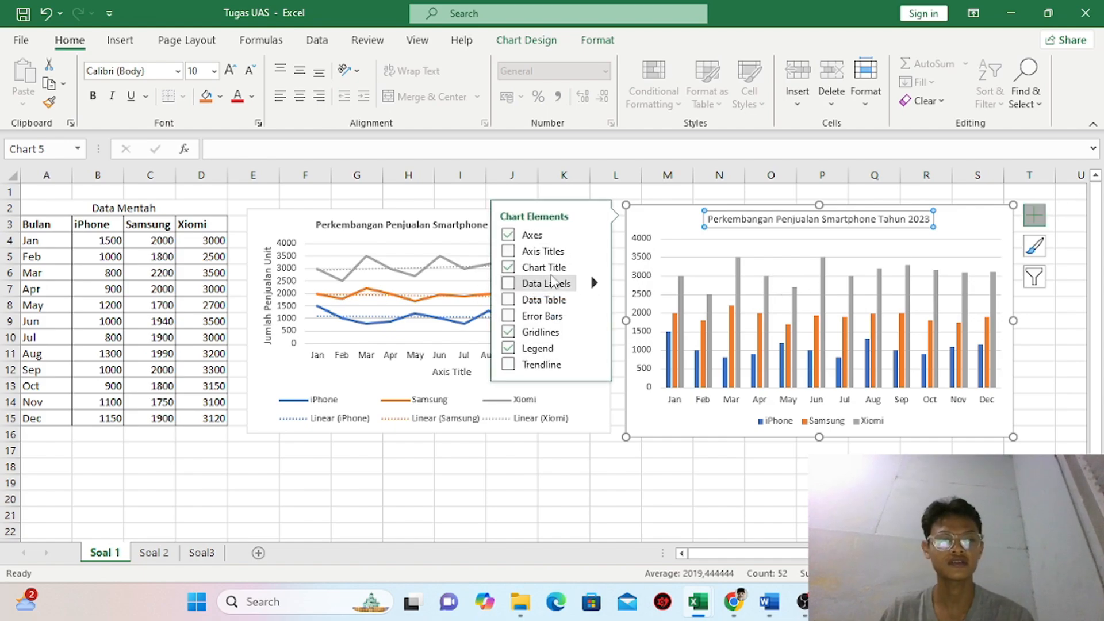
{"action": "left_click", "coordinate": [526, 251]}
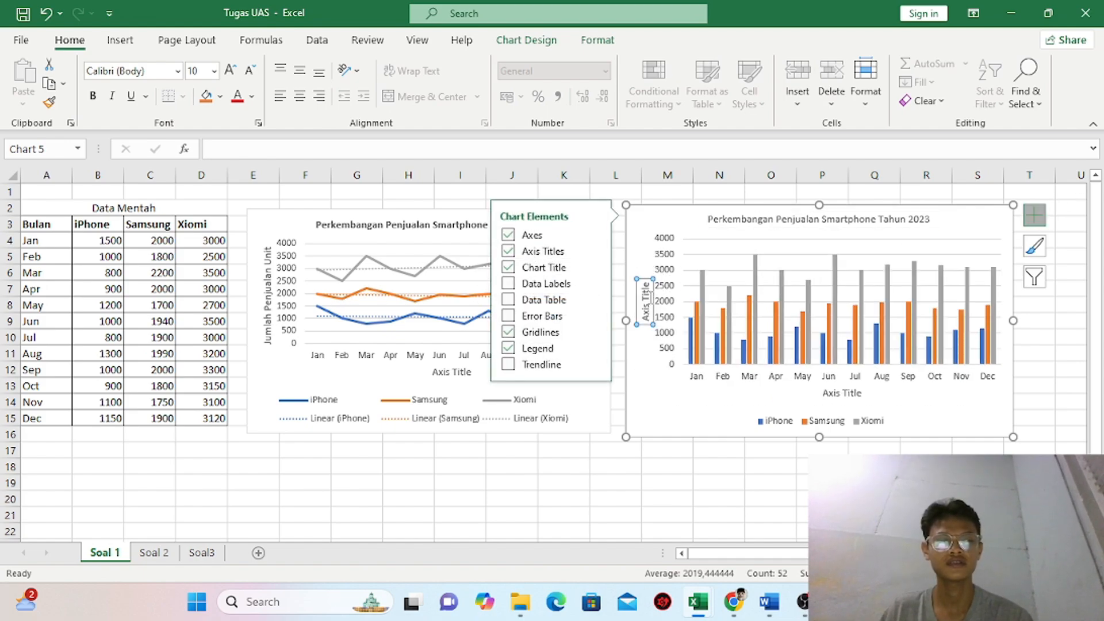
{"action": "left_click", "coordinate": [647, 298]}
{"action": "key", "text": "ctrl+a"}
{"action": "key", "text": "BackSpace"}
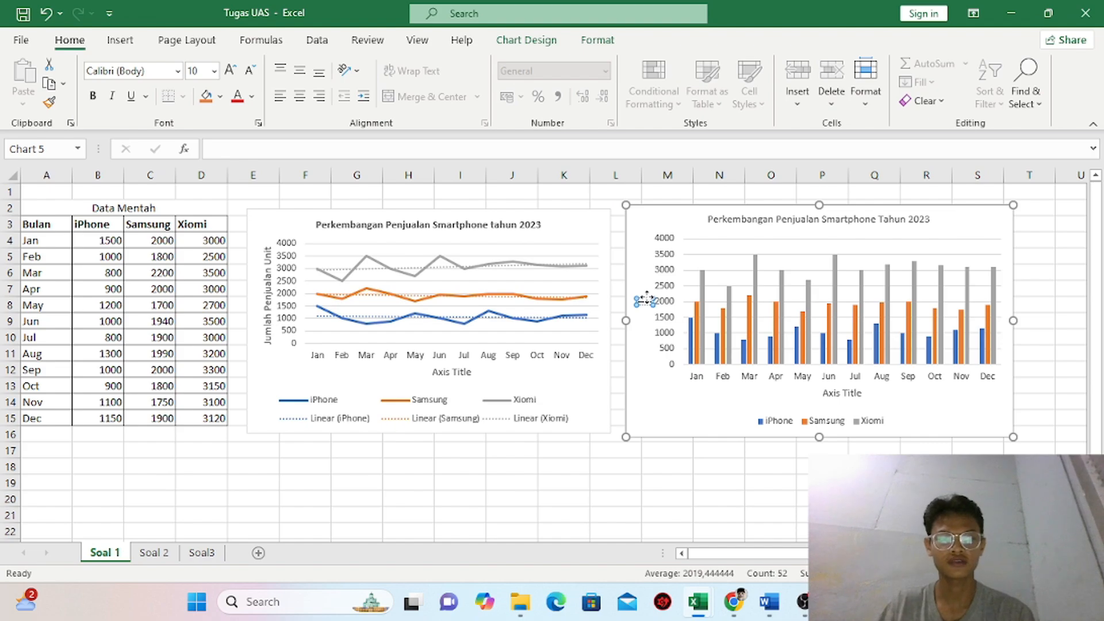
{"action": "type", "text": "Juml"}
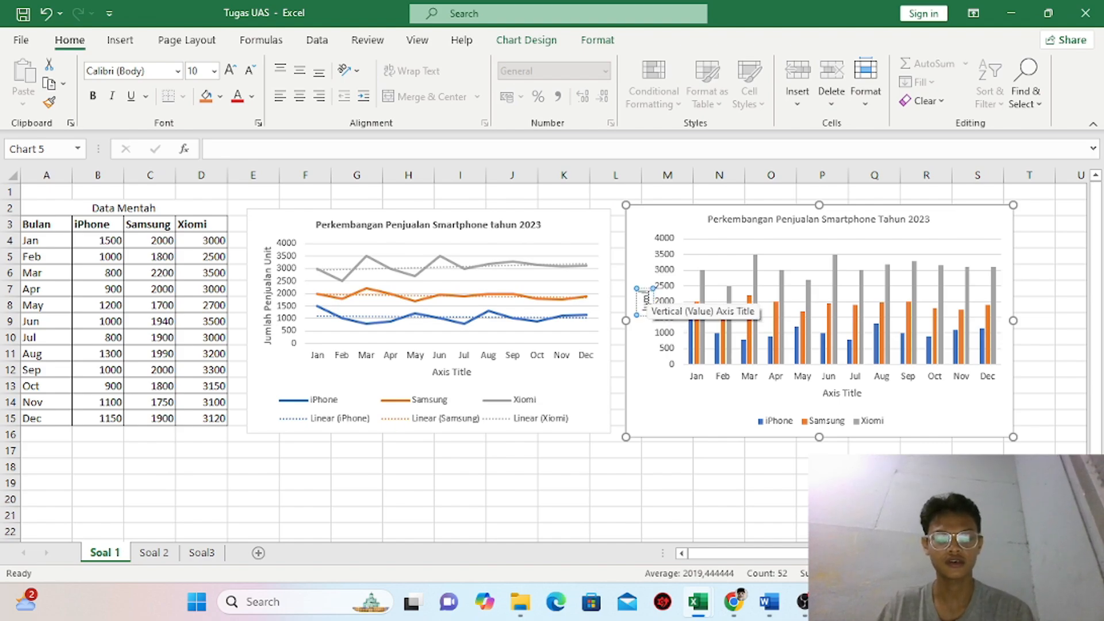
{"action": "type", "text": "ah Penjuala"}
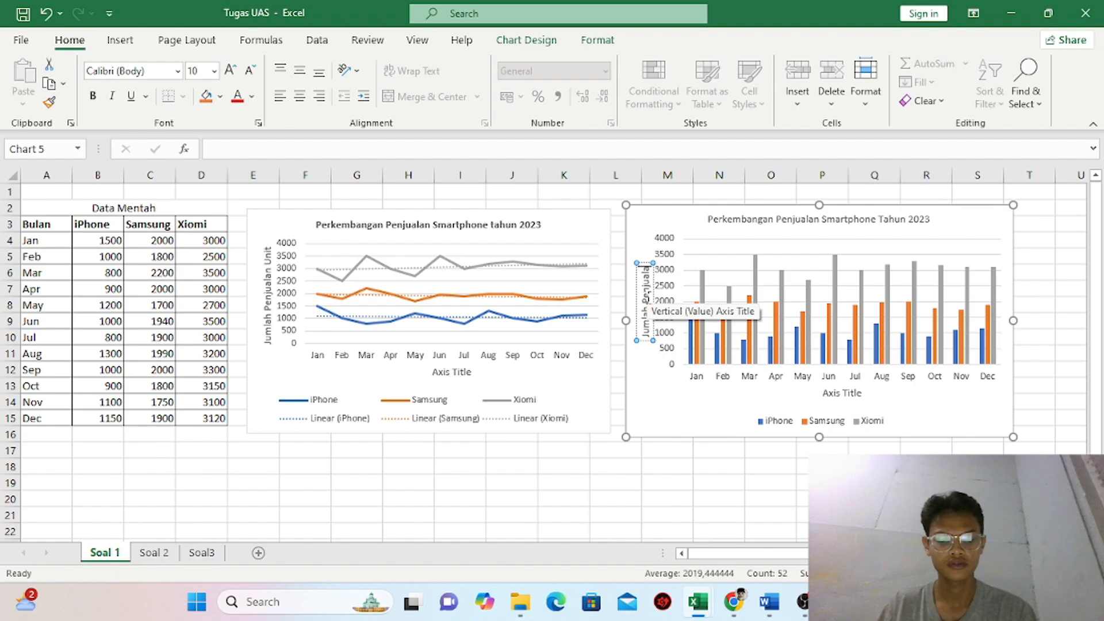
{"action": "type", "text": "n Unit"}
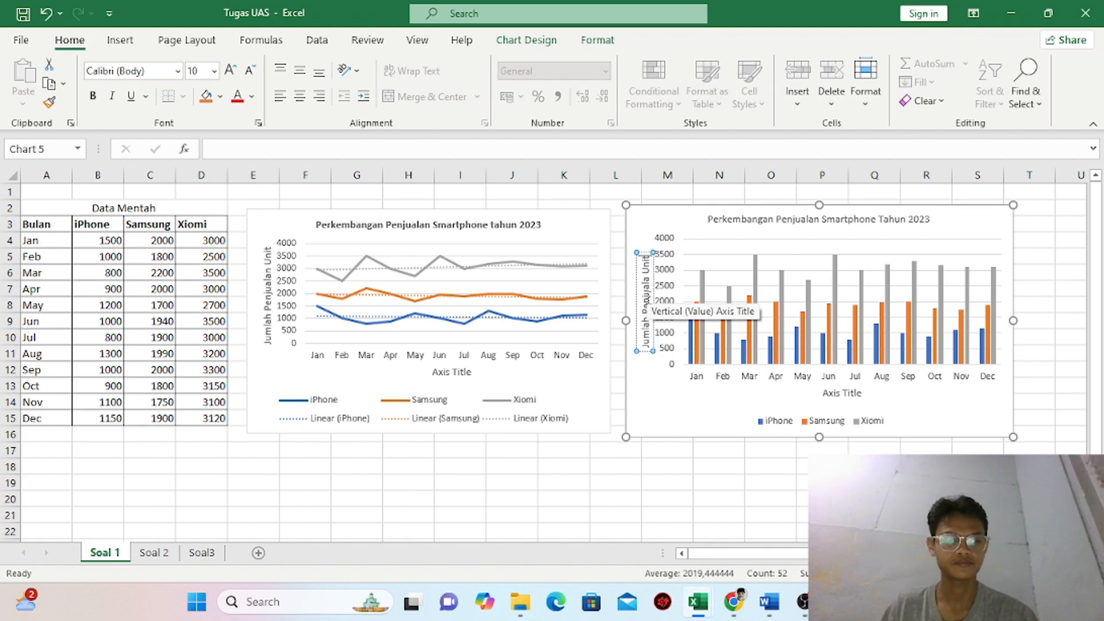
Make the column chart's title and its vertical axis title bold
{"action": "left_click", "coordinate": [92, 96]}
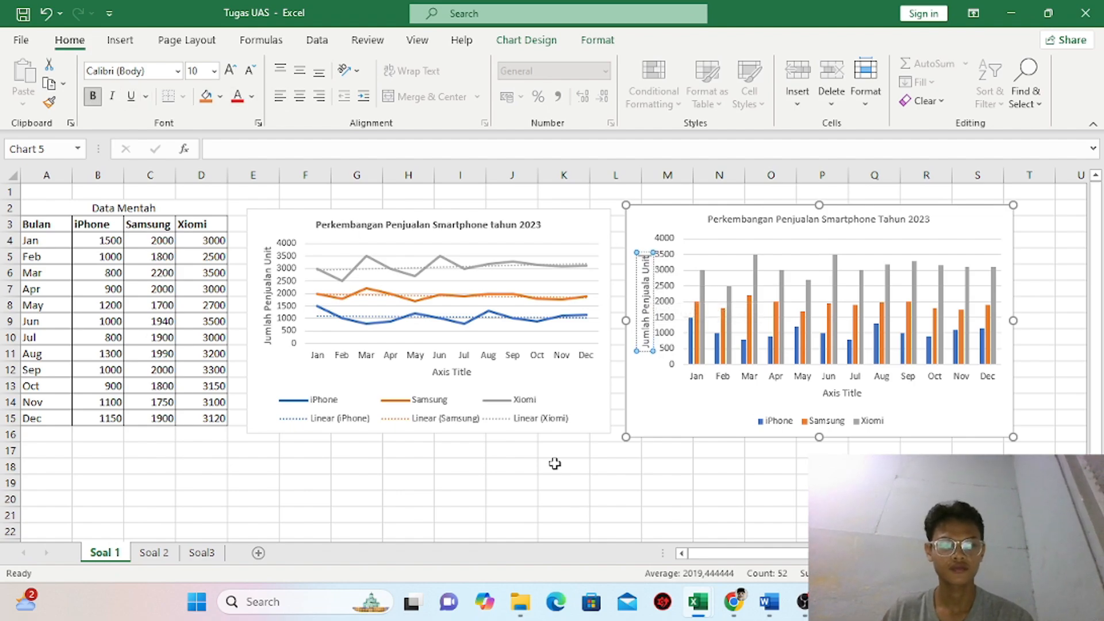
{"action": "left_click", "coordinate": [823, 440]}
{"action": "left_click", "coordinate": [764, 218]}
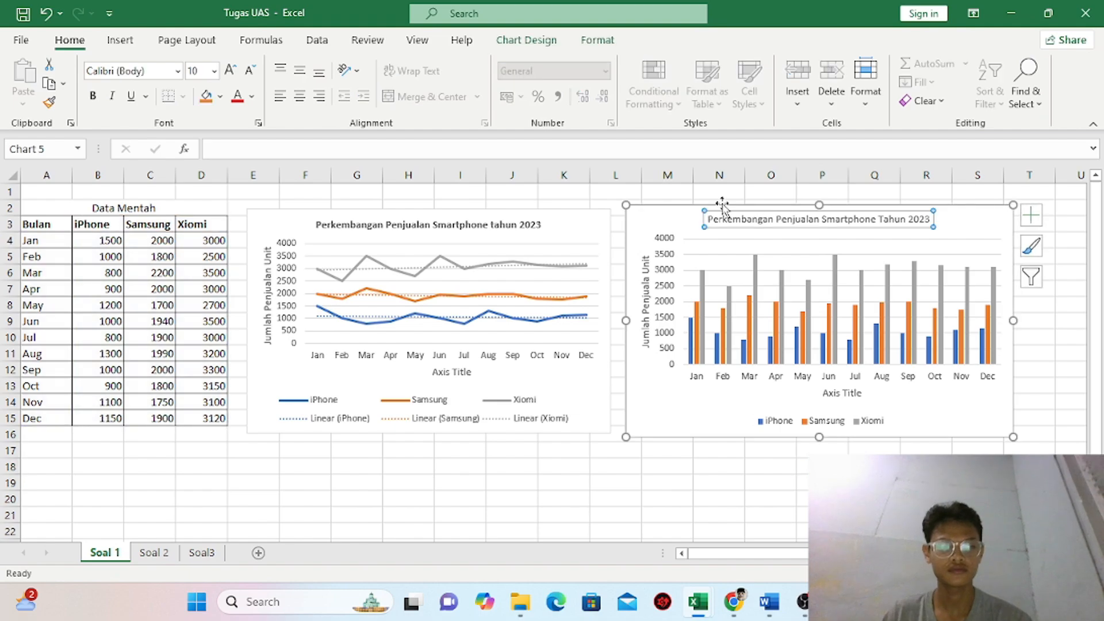
{"action": "left_click", "coordinate": [93, 95]}
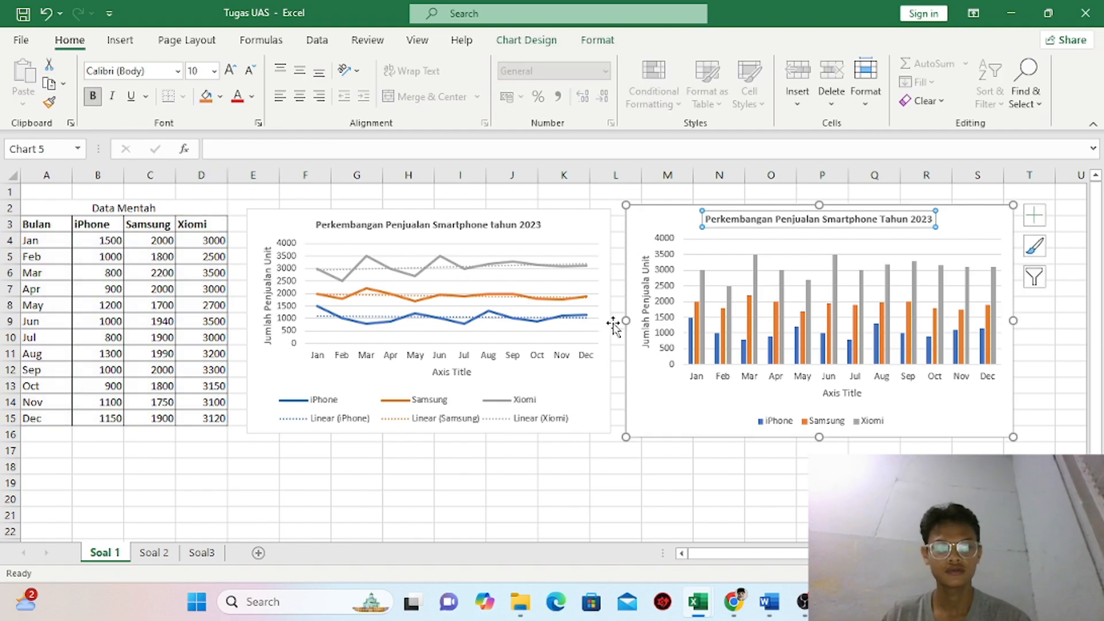
{"action": "left_click", "coordinate": [645, 325]}
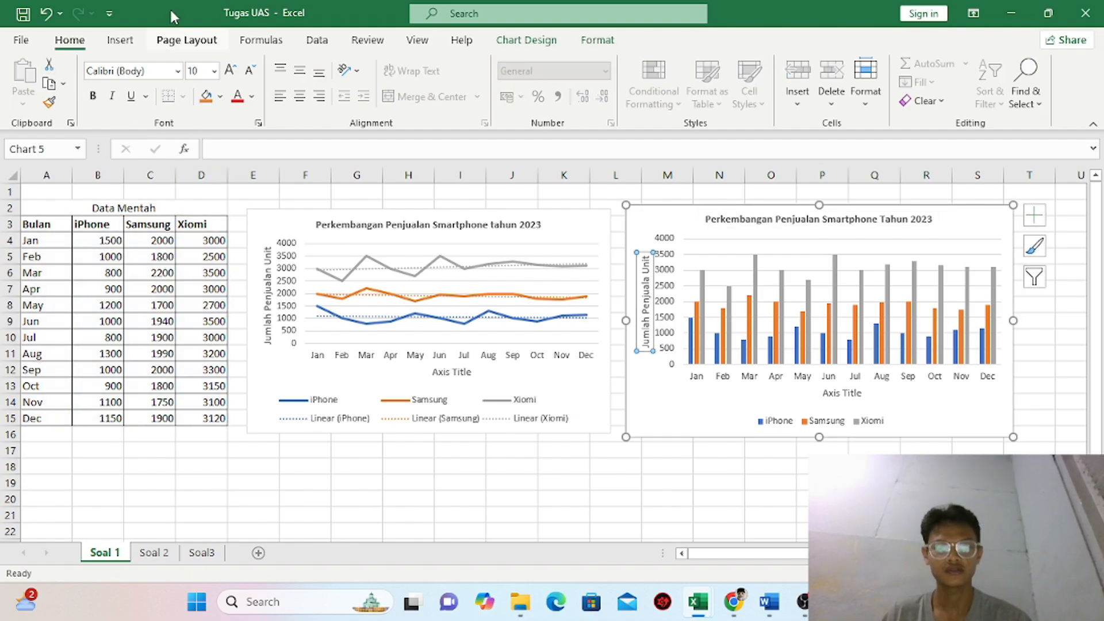
{"action": "left_click", "coordinate": [92, 95]}
Make the line chart's vertical axis title bold and deselect the chart
{"action": "left_click", "coordinate": [263, 273]}
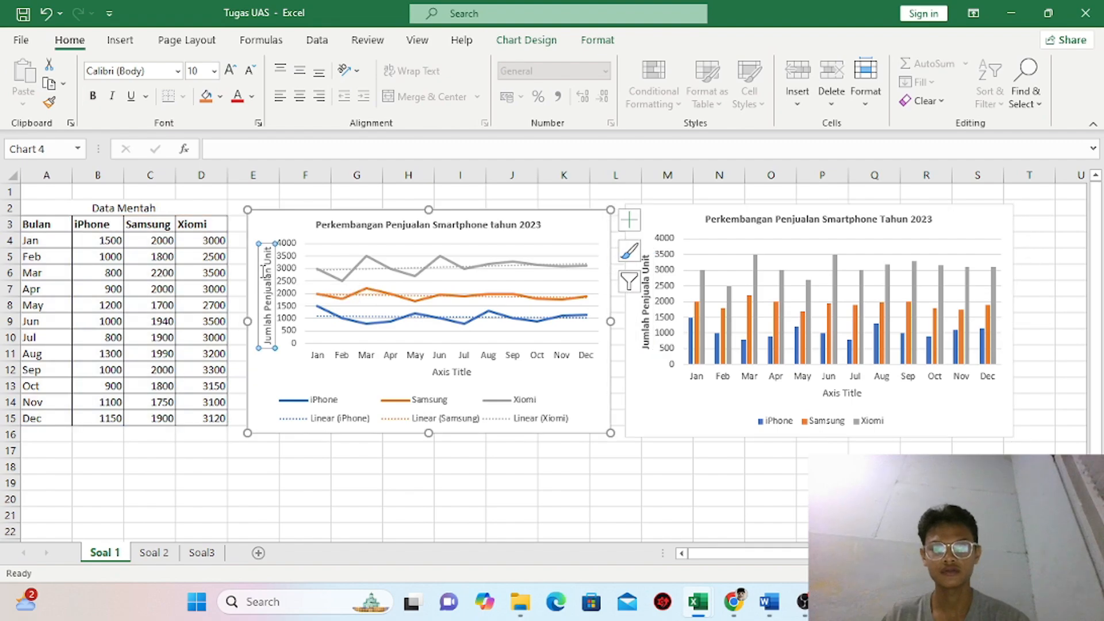
{"action": "left_click", "coordinate": [91, 96]}
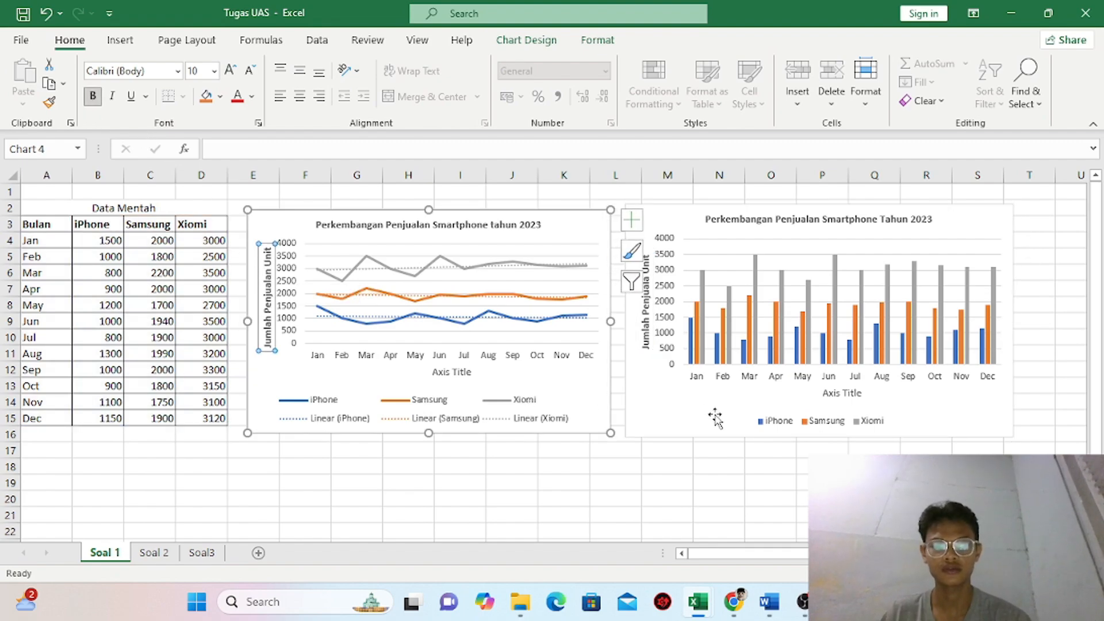
{"action": "left_click", "coordinate": [734, 437]}
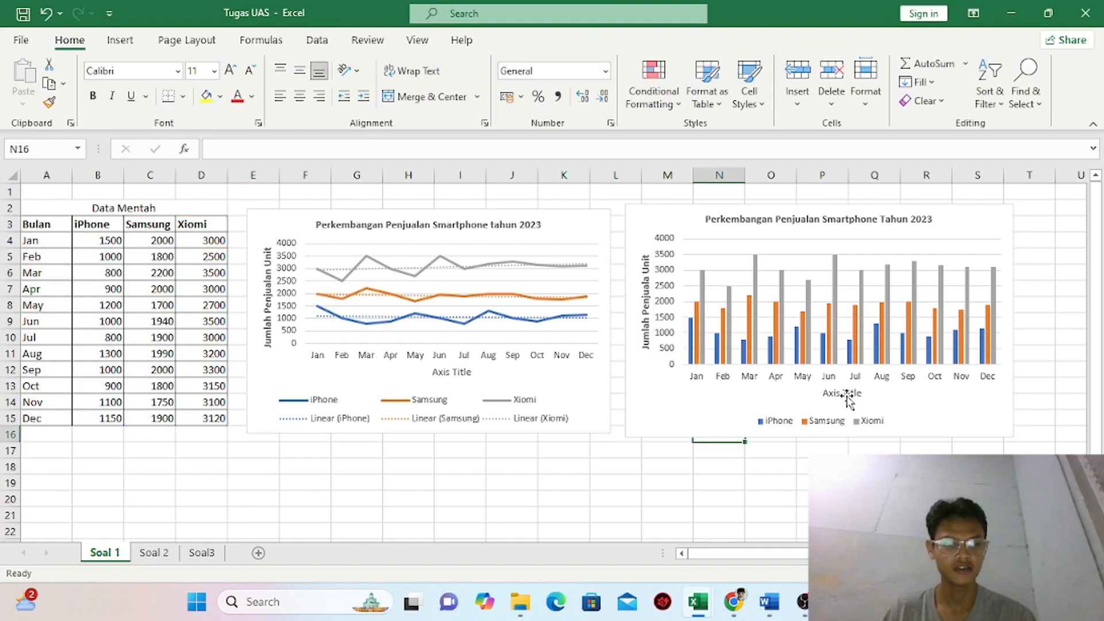
Compare the Excel column chart with Output 2 in the Word exam document, and view the Output 3 chart there
{"action": "key", "text": "alt+Tab"}
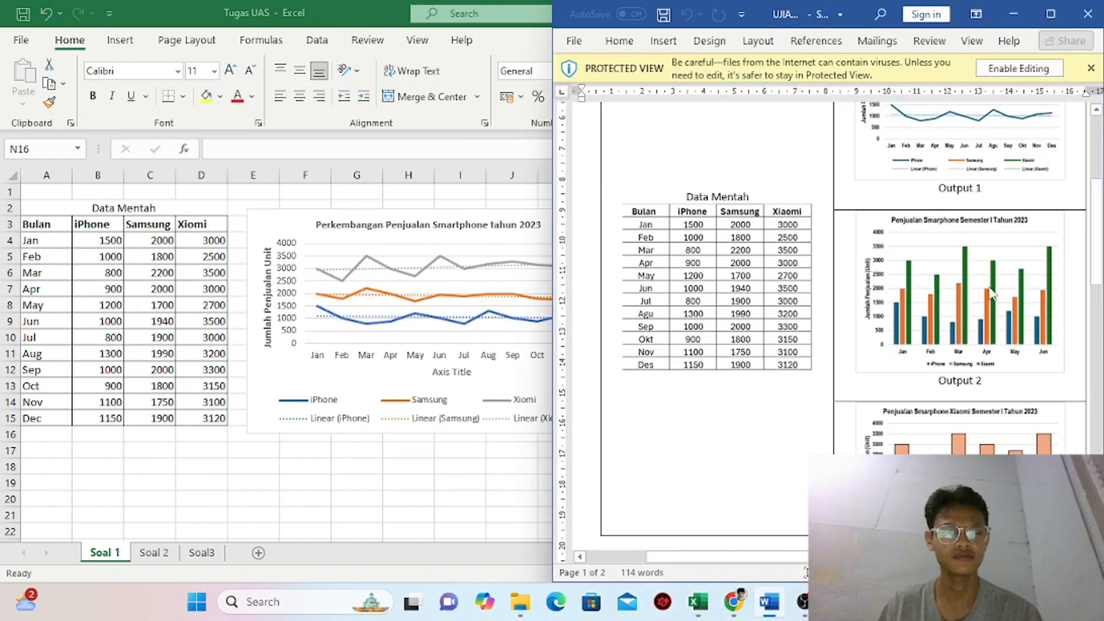
{"action": "key", "text": "alt+Tab"}
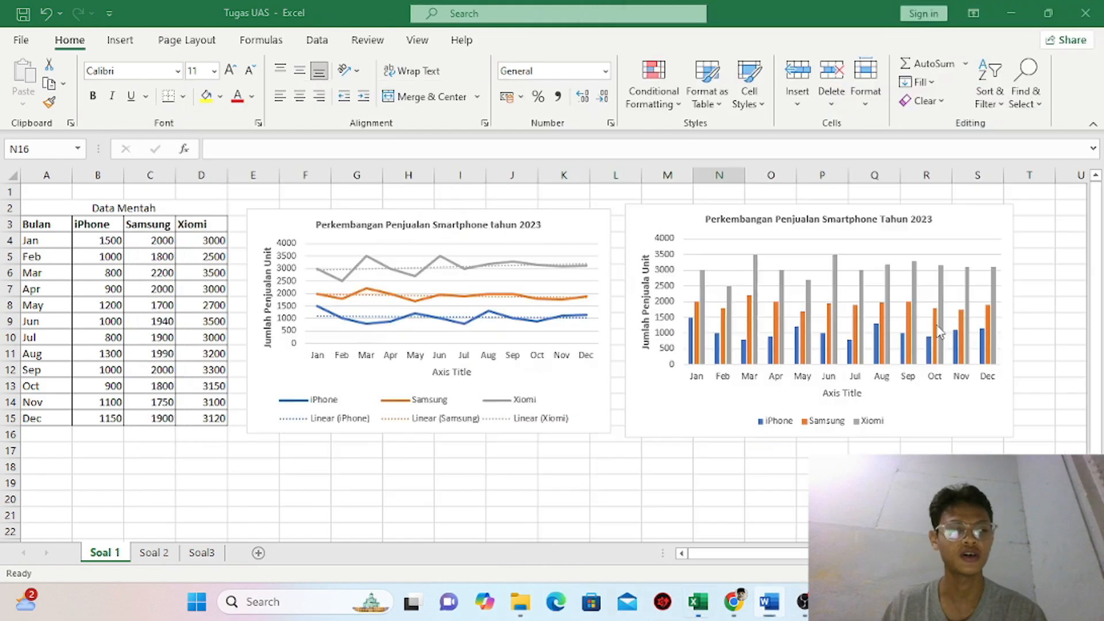
{"action": "key", "text": "alt+Tab"}
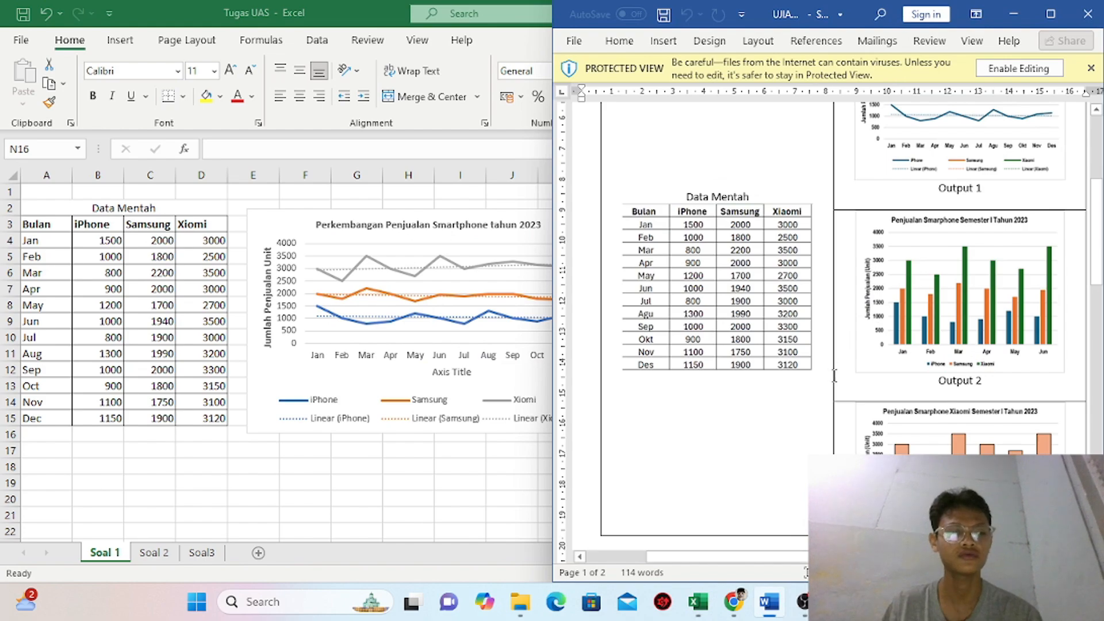
{"action": "key", "text": "alt+Tab"}
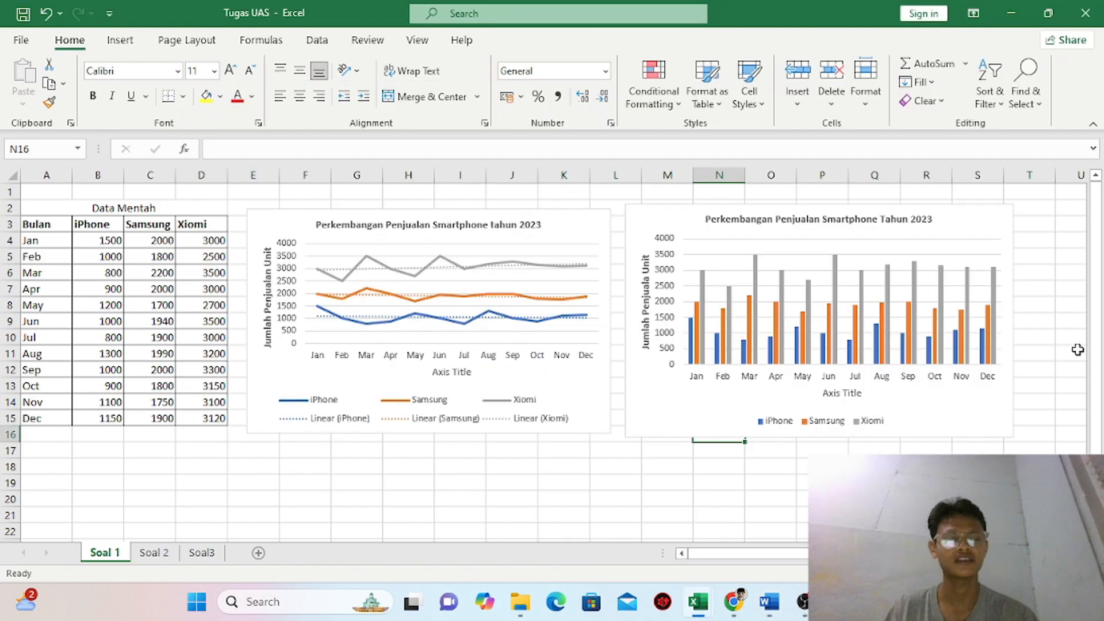
{"action": "scroll", "coordinate": [541, 412], "scroll_direction": "down", "scroll_amount": 3}
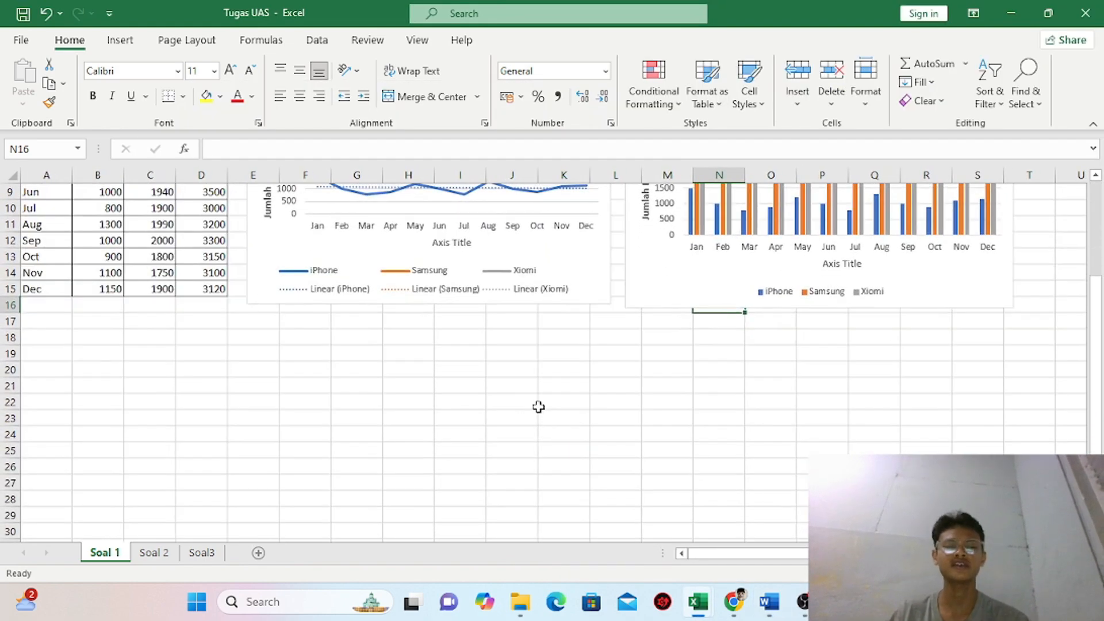
{"action": "scroll", "coordinate": [539, 408], "scroll_direction": "down", "scroll_amount": 1}
{"action": "scroll", "coordinate": [539, 408], "scroll_direction": "up", "scroll_amount": 2}
{"action": "scroll", "coordinate": [538, 407], "scroll_direction": "up", "scroll_amount": 2}
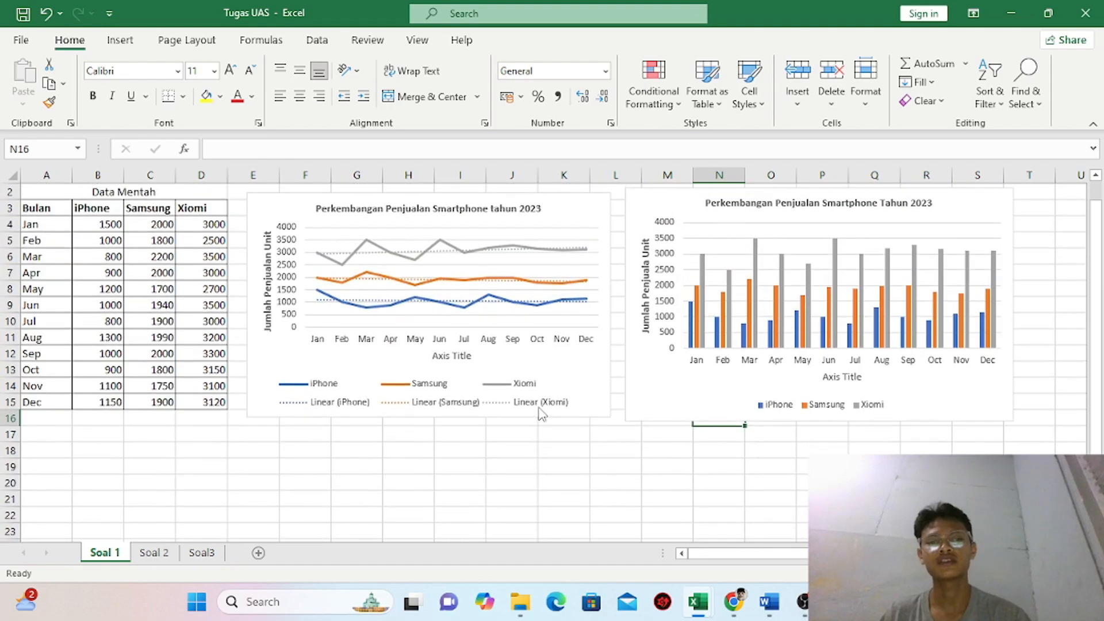
{"action": "scroll", "coordinate": [538, 407], "scroll_direction": "down", "scroll_amount": 1}
{"action": "key", "text": "alt+Tab"}
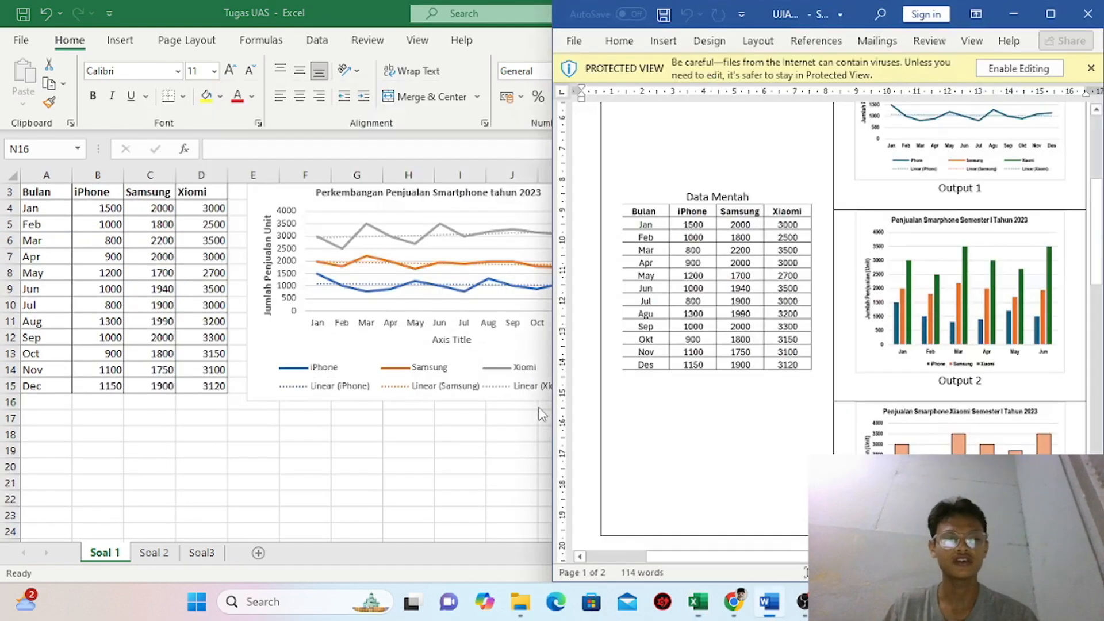
{"action": "scroll", "coordinate": [861, 397], "scroll_direction": "down", "scroll_amount": 3}
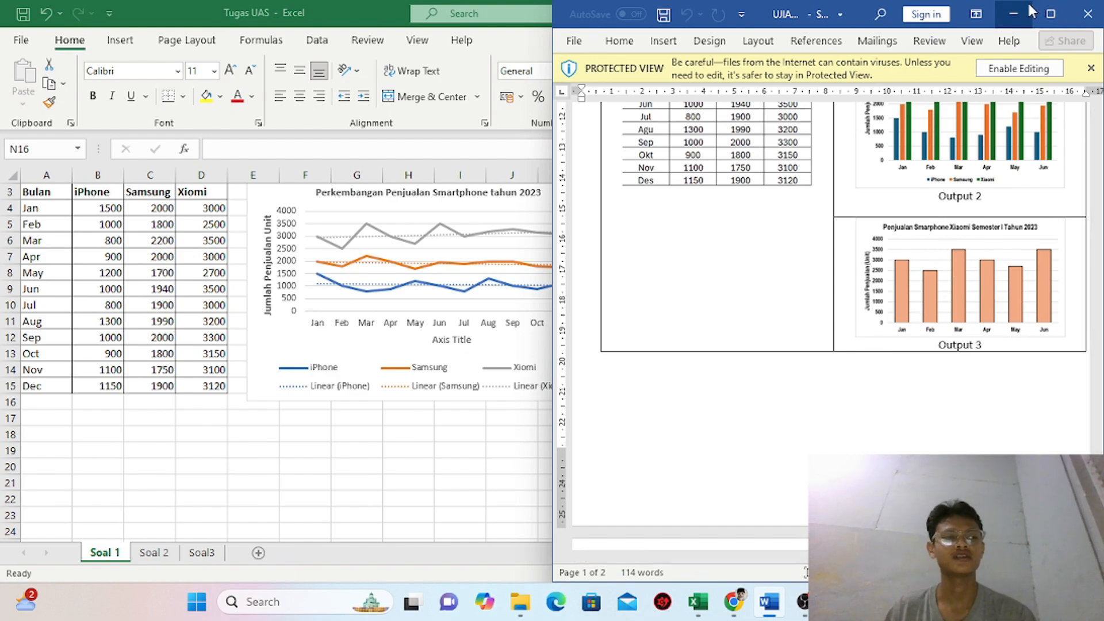
Switch back to Excel and insert a 2-D column chart from the Bulan and Xiomi data for January to June (A3:A9 and D3:D9)
{"action": "left_click", "coordinate": [1014, 14]}
{"action": "scroll", "coordinate": [517, 345], "scroll_direction": "up", "scroll_amount": 1}
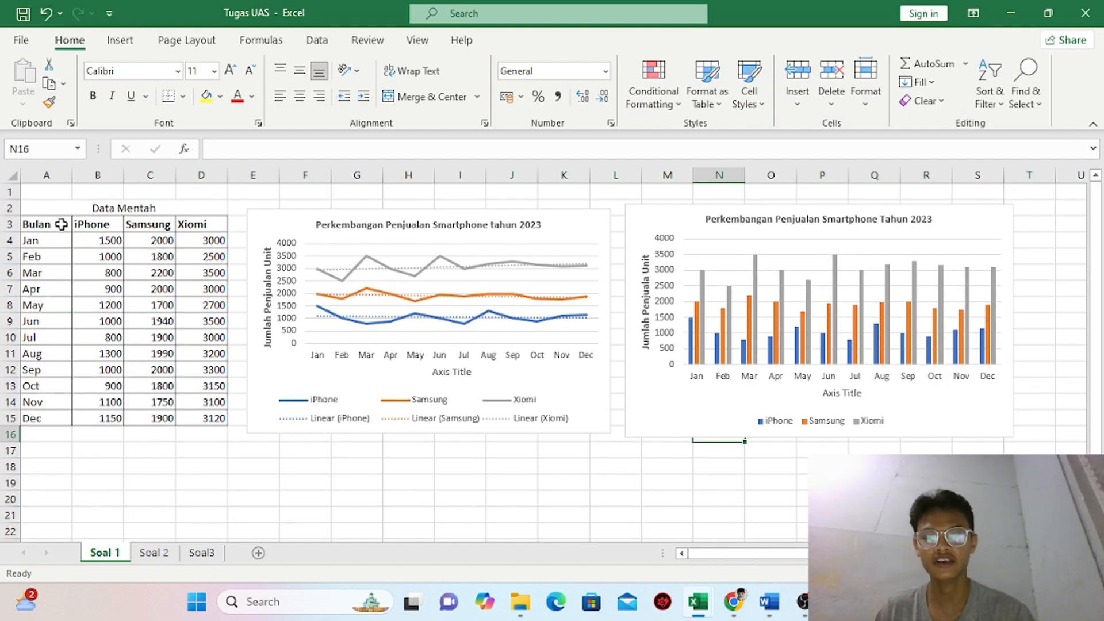
{"action": "left_click_drag", "start_coordinate": [61, 225], "coordinate": [63, 322]}
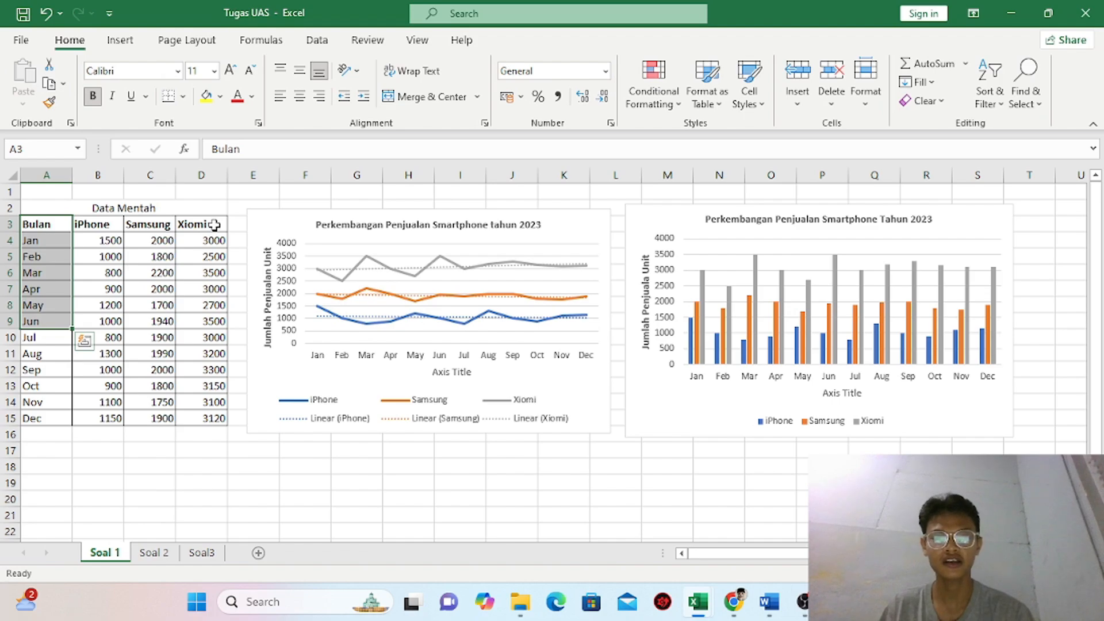
{"action": "left_click_drag", "start_coordinate": [214, 224], "coordinate": [209, 322]}
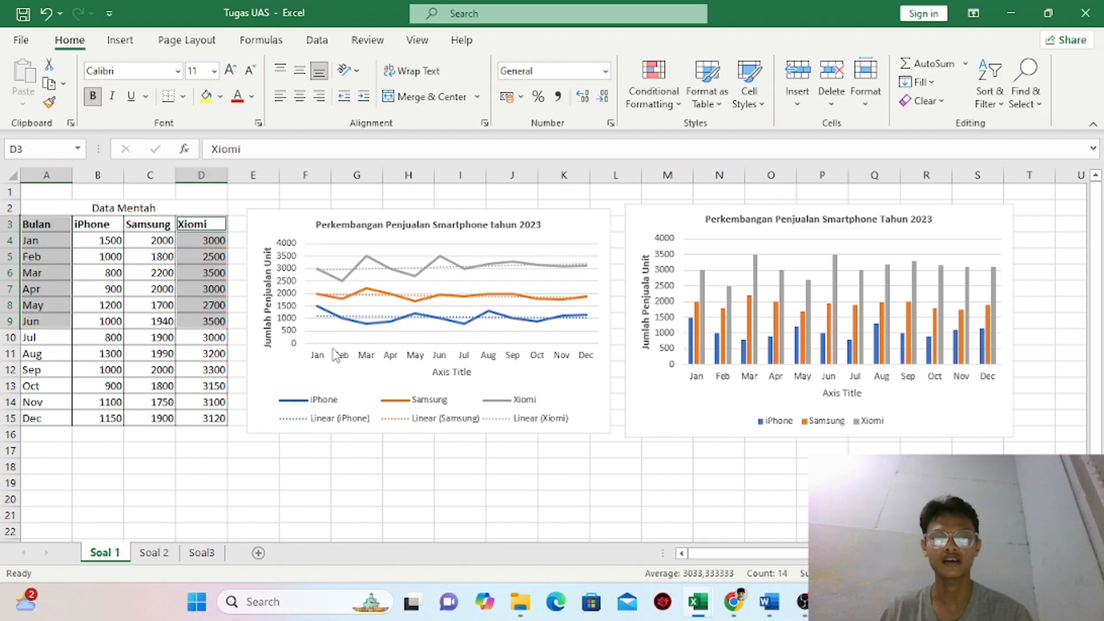
{"action": "left_click", "coordinate": [121, 39]}
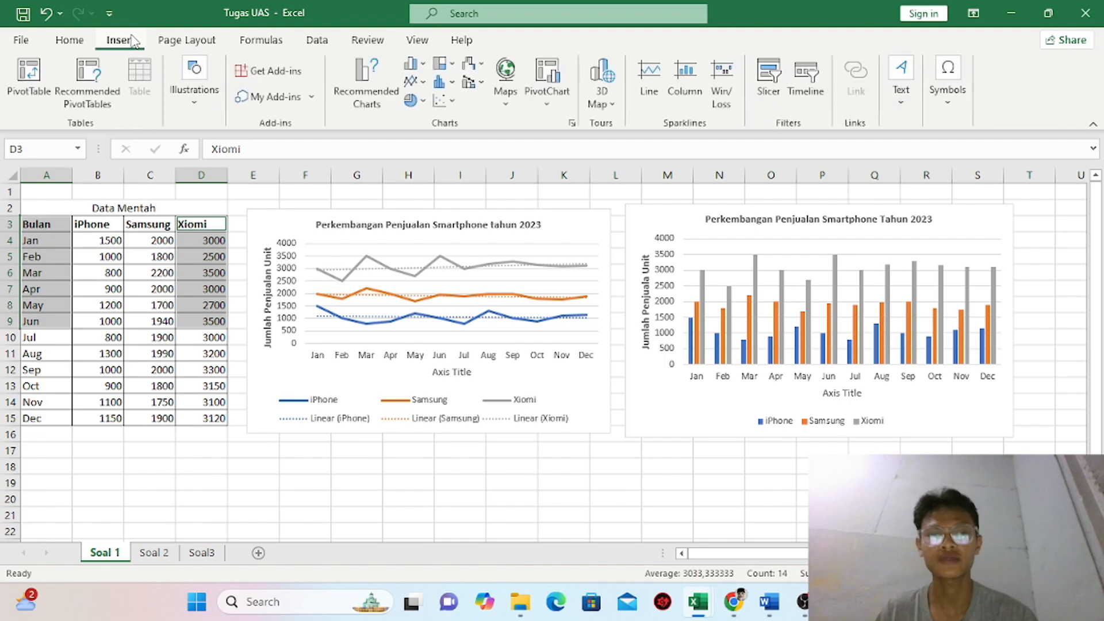
{"action": "left_click", "coordinate": [424, 64]}
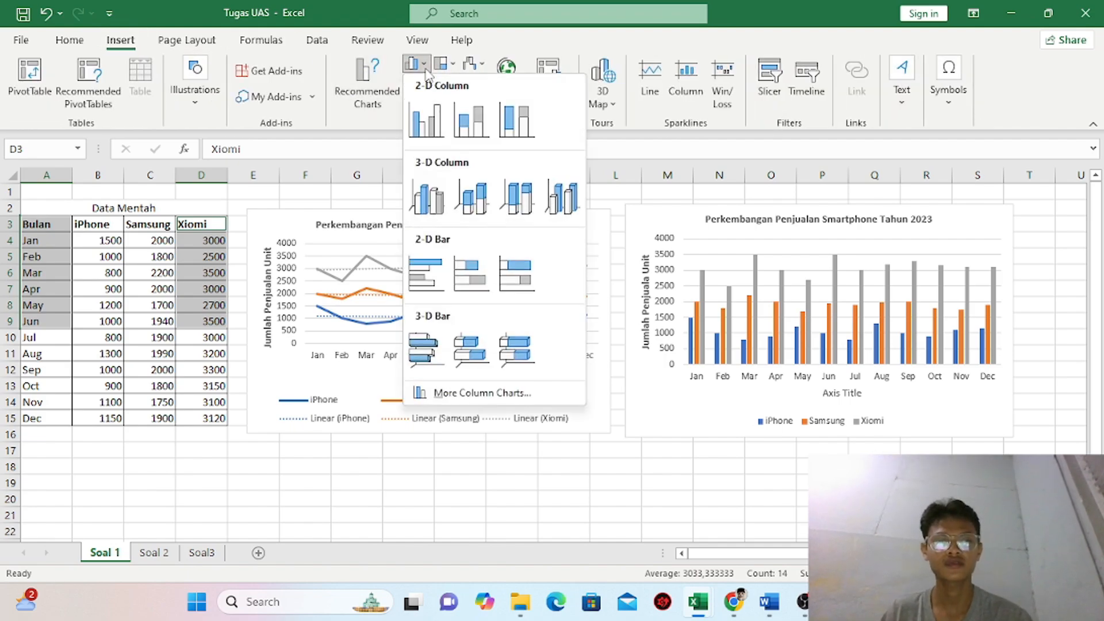
{"action": "left_click", "coordinate": [446, 121]}
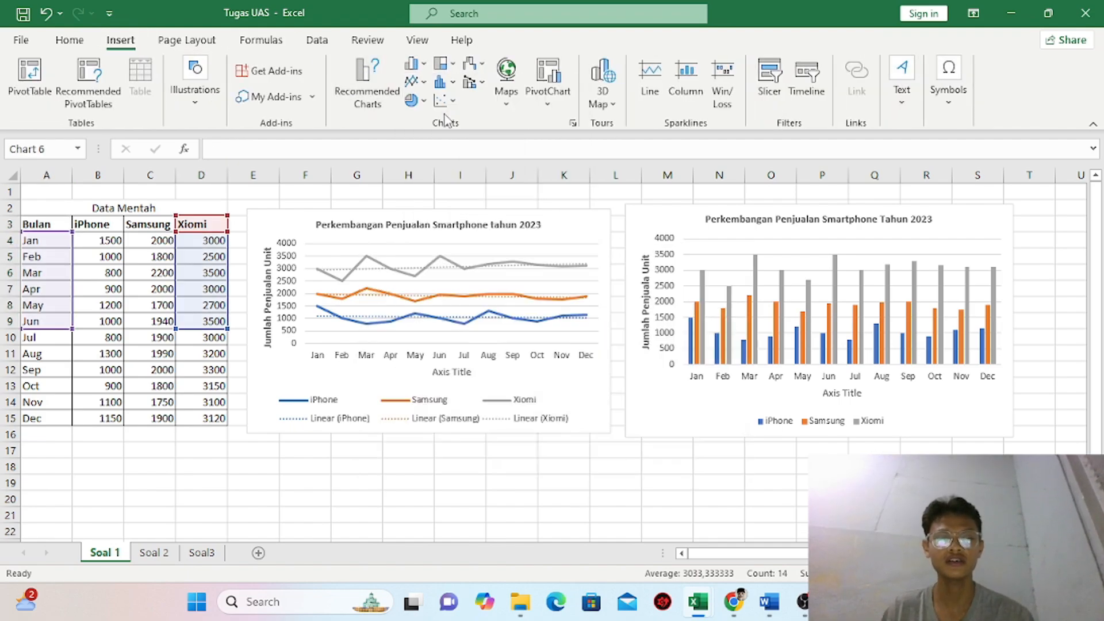
Move the new Xiomi column chart into the empty area just below the line chart, starting around row 17
{"action": "left_click_drag", "start_coordinate": [624, 264], "coordinate": [597, 305]}
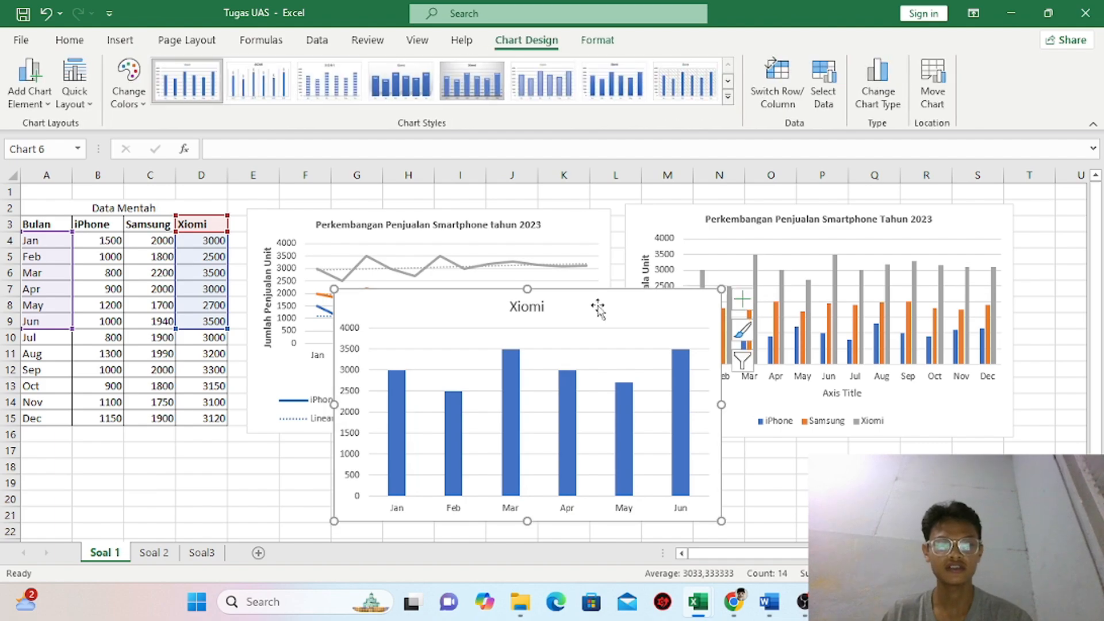
{"action": "scroll", "coordinate": [806, 394], "scroll_direction": "down", "scroll_amount": 2}
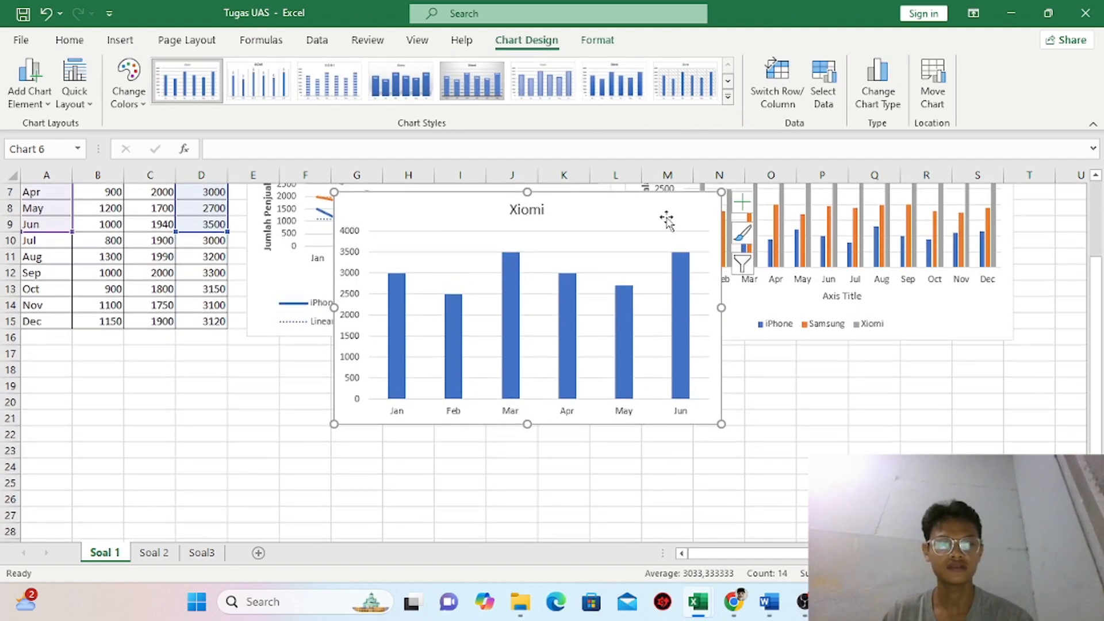
{"action": "left_click_drag", "start_coordinate": [666, 217], "coordinate": [567, 357]}
{"action": "scroll", "coordinate": [567, 357], "scroll_direction": "down", "scroll_amount": 2}
{"action": "left_click_drag", "start_coordinate": [547, 268], "coordinate": [547, 289]}
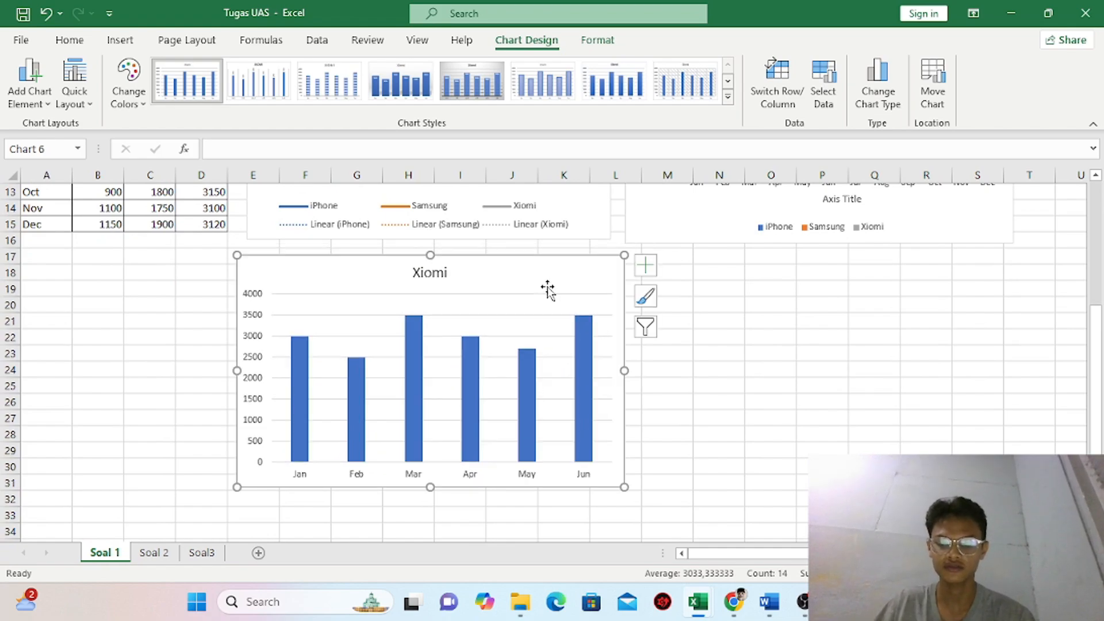
Add the text "Penjualan Smartphone Semester i Tahun 2023" before "Xiomi" in the new chart's title
{"action": "double_click", "coordinate": [448, 275]}
{"action": "double_click", "coordinate": [441, 275]}
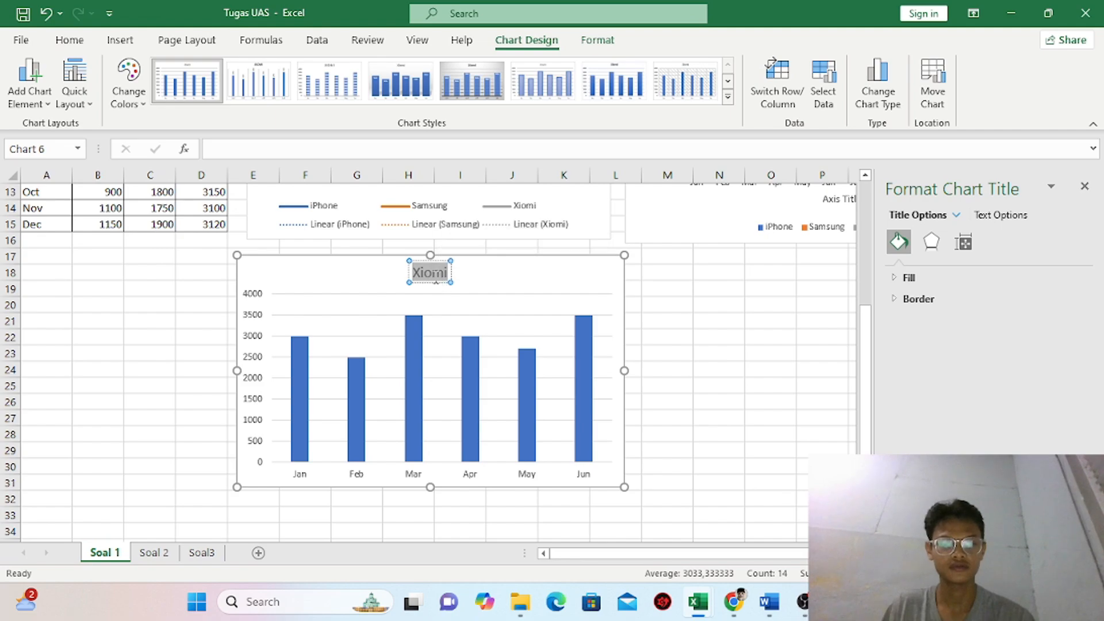
{"action": "left_click", "coordinate": [433, 274]}
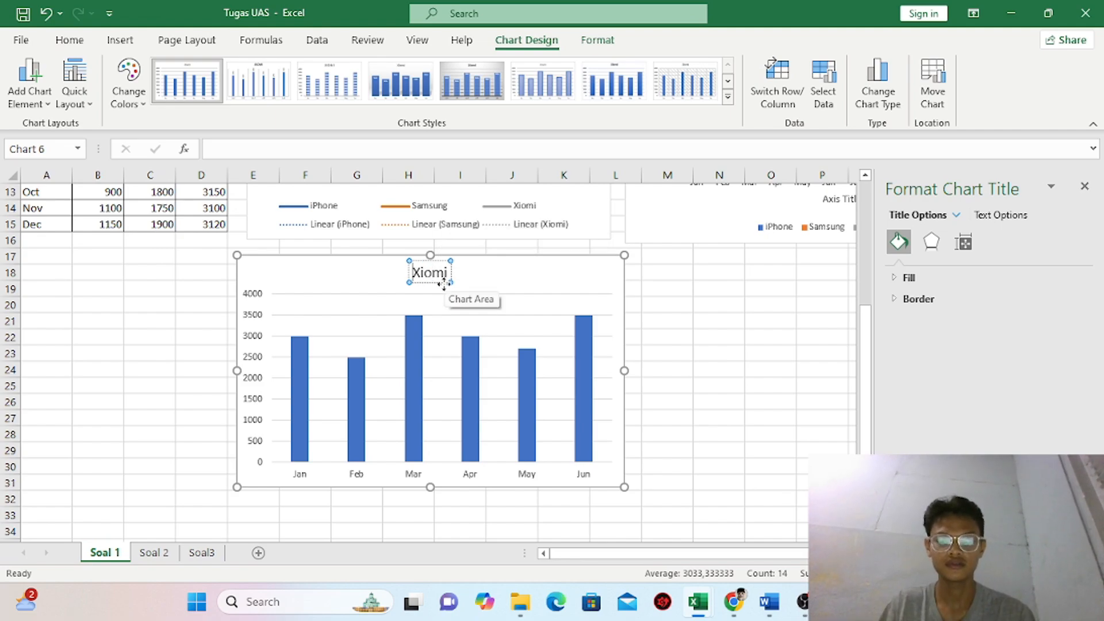
{"action": "type", "text": "Penju"}
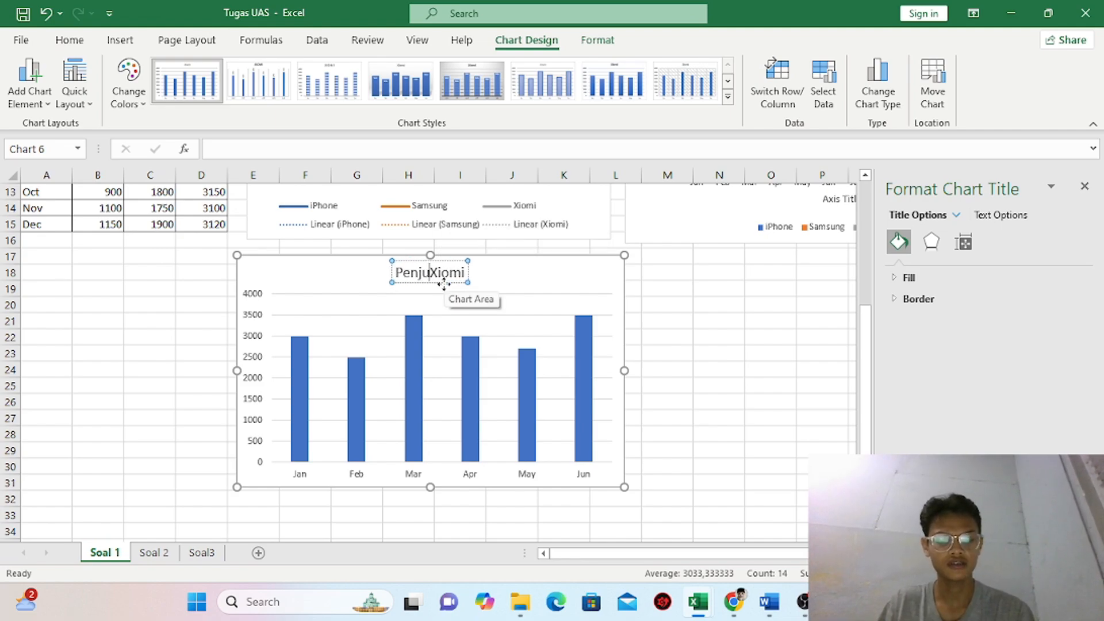
{"action": "type", "text": "alan "}
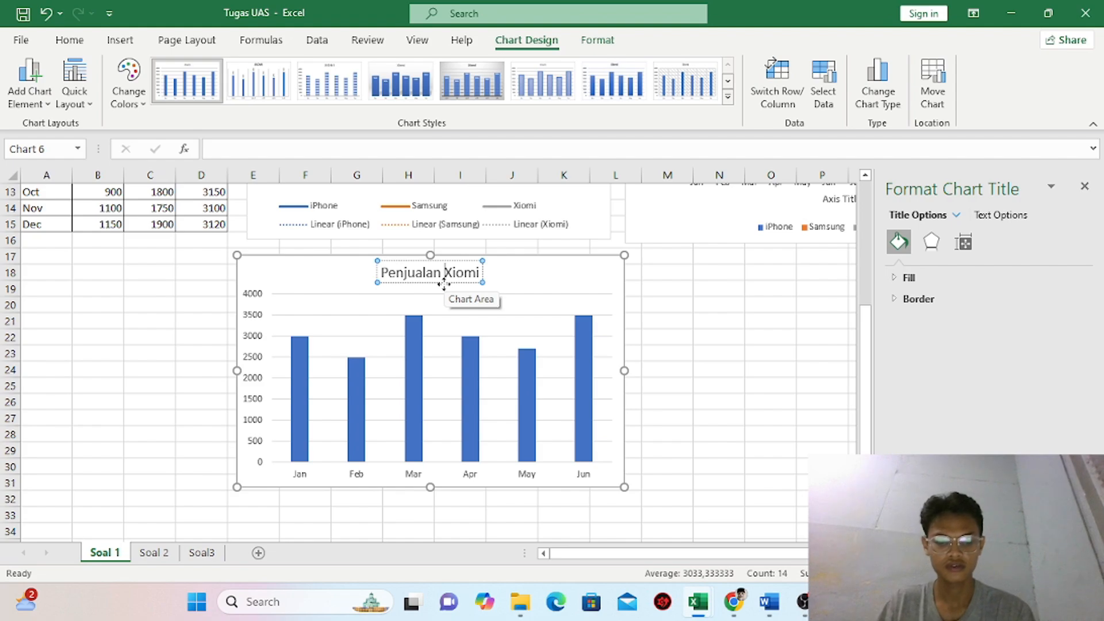
{"action": "type", "text": "Smartphone"}
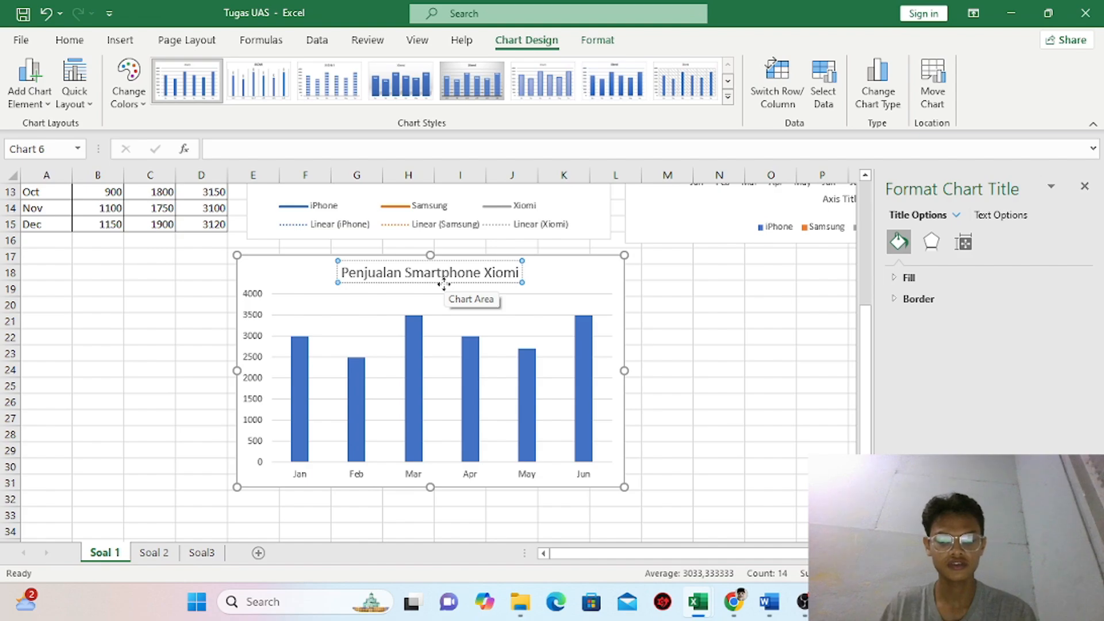
{"action": "type", "text": " SE"}
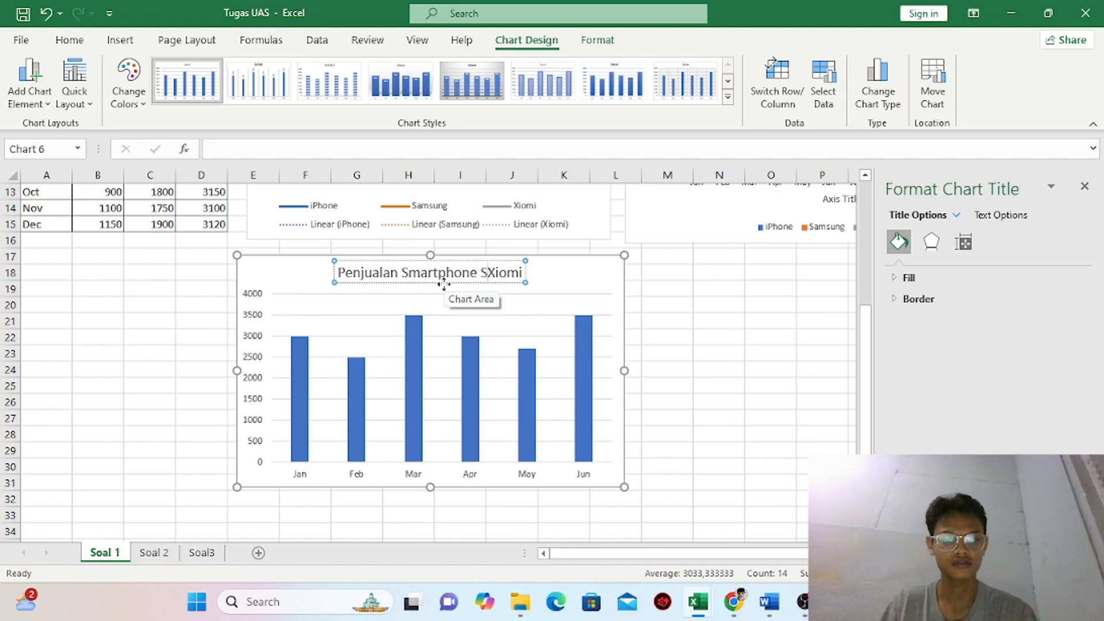
{"action": "key", "text": "BackSpace"}
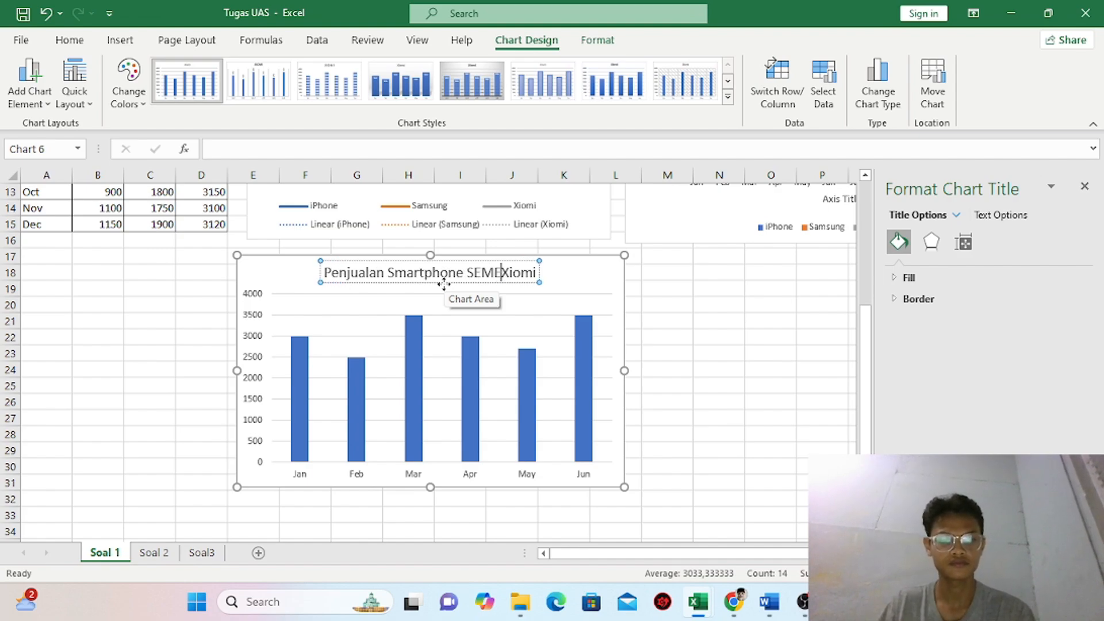
{"action": "type", "text": "emester "}
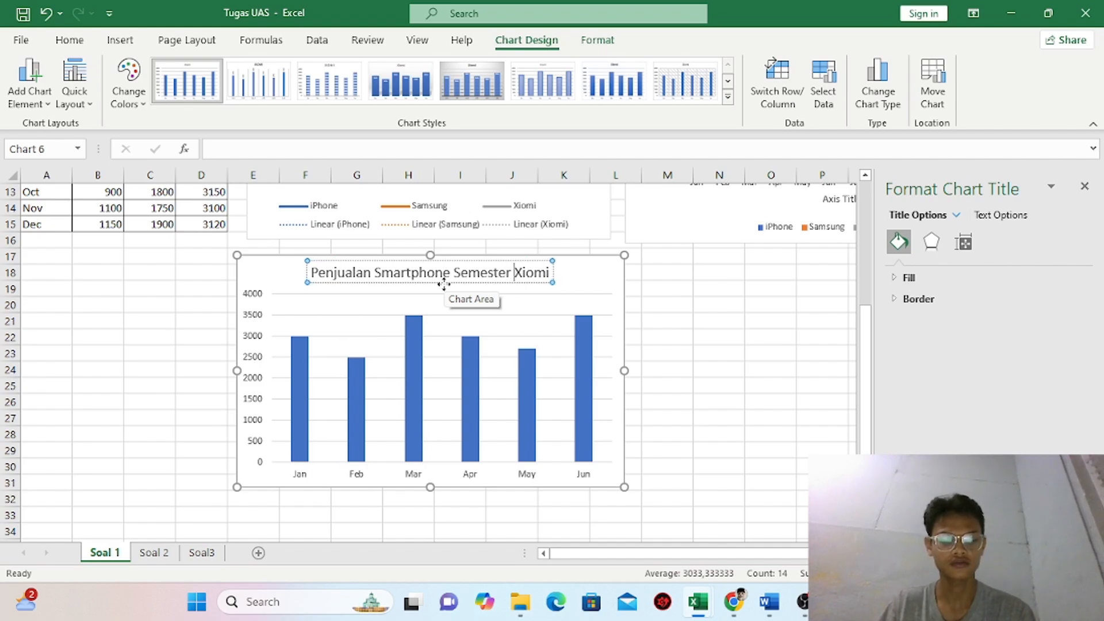
{"action": "type", "text": "i Tahun"}
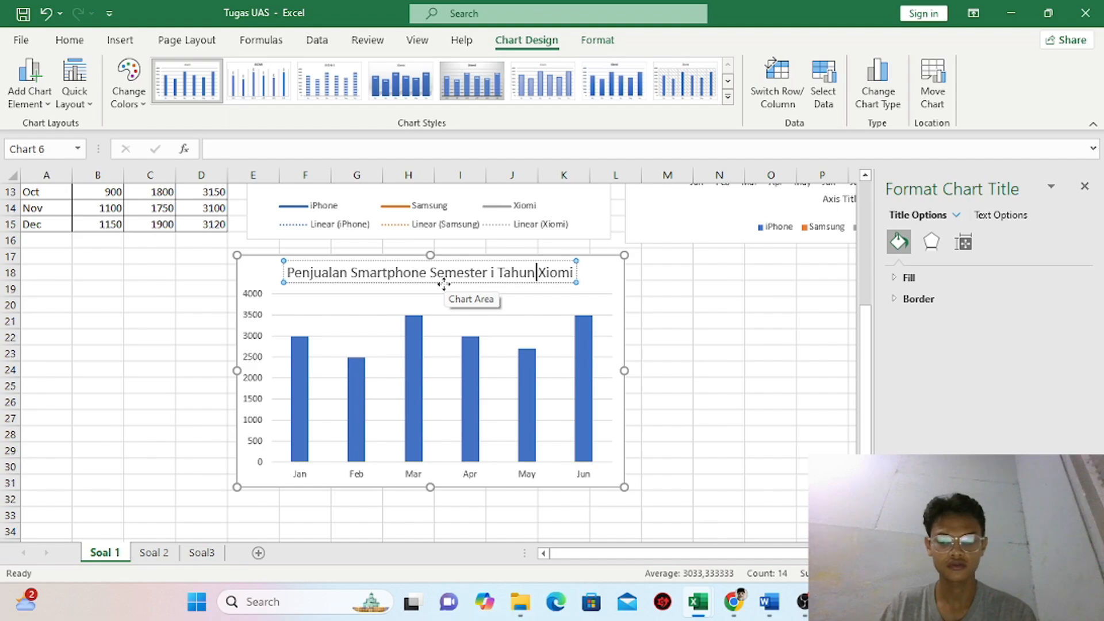
{"action": "type", "text": " 2023"}
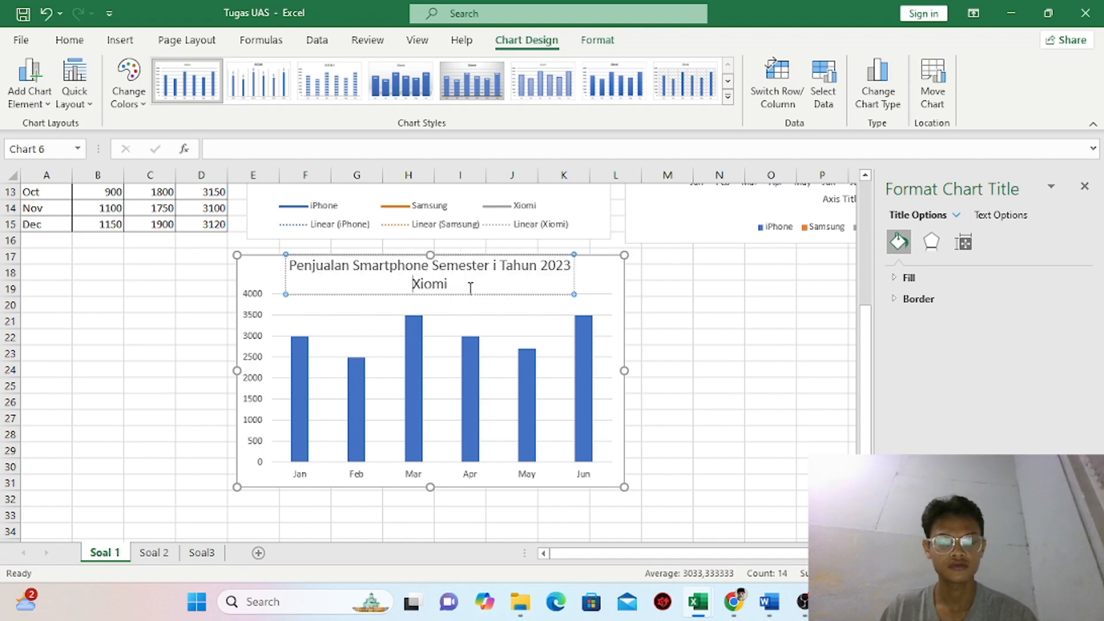
Correct the title's word order and capitalization to read "Penjualan Smartphone Xiomi Semester I Tahun 2023"
{"action": "key", "text": "End"}
{"action": "key", "text": "BackSpace"}
{"action": "key", "text": "BackSpace"}
{"action": "key", "text": "BackSpace"}
{"action": "key", "text": "BackSpace"}
{"action": "key", "text": "BackSpace"}
{"action": "key", "text": "BackSpace"}
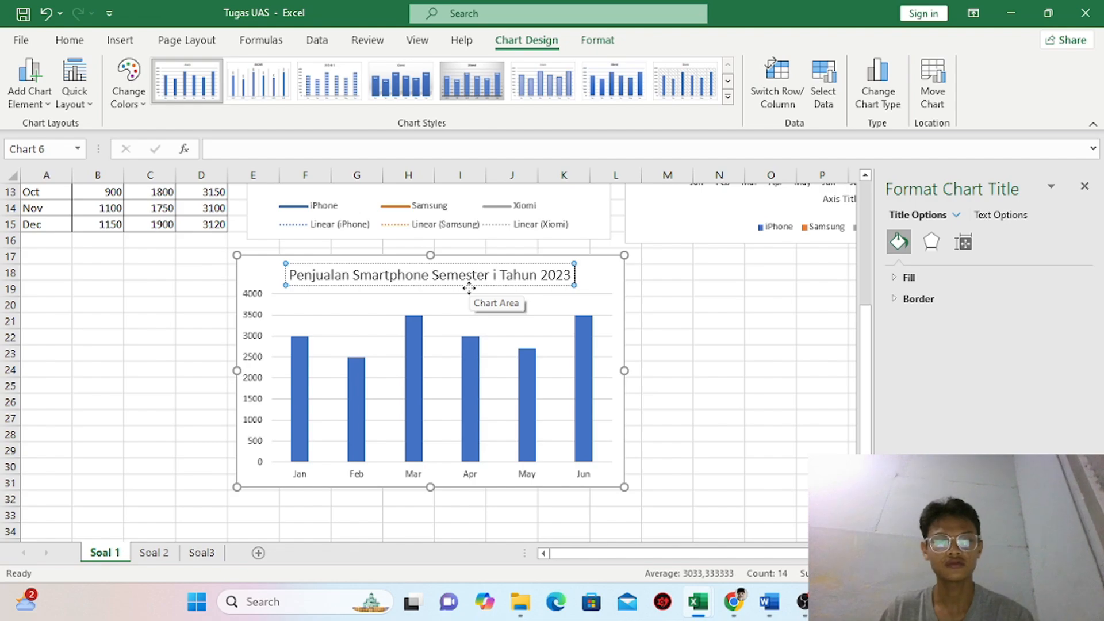
{"action": "key", "text": "BackSpace"}
{"action": "key", "text": "BackSpace"}
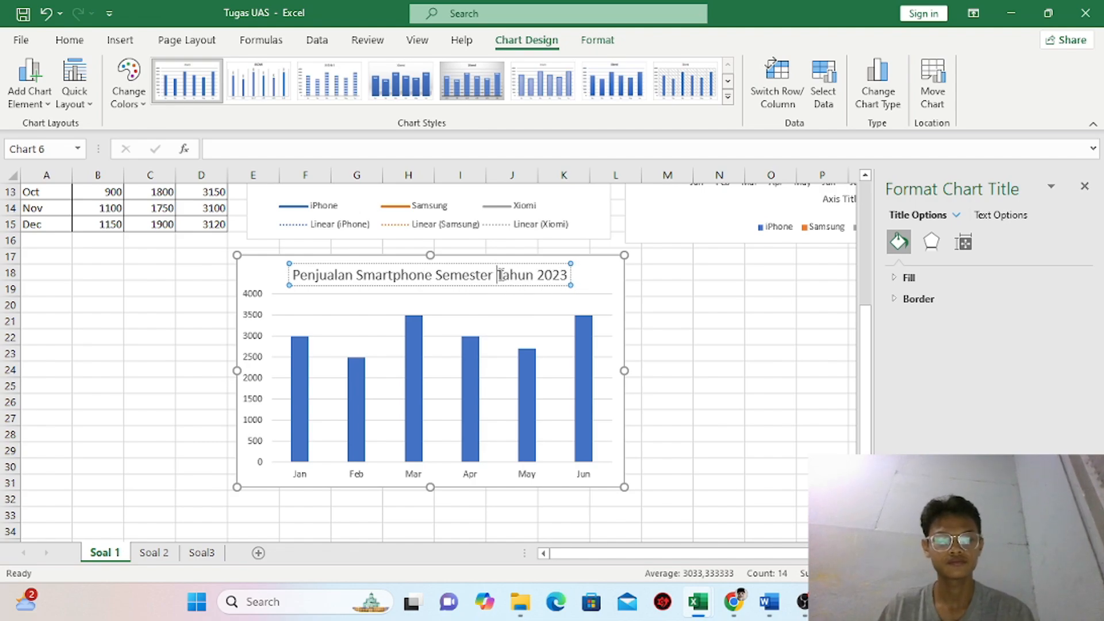
{"action": "type", "text": "I "}
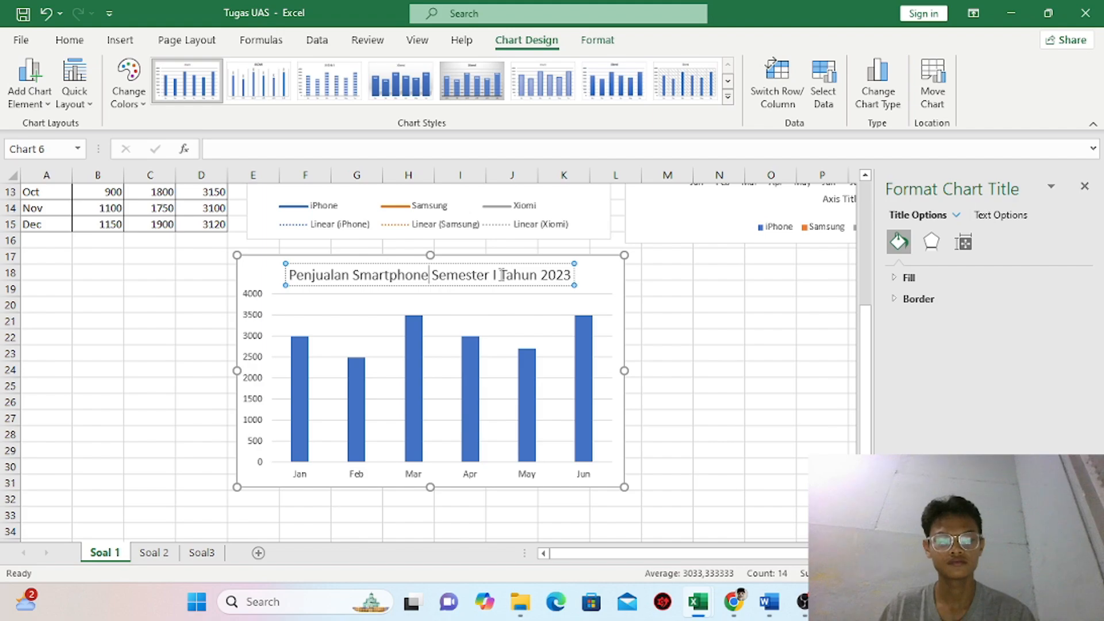
{"action": "type", "text": " Xiomi"}
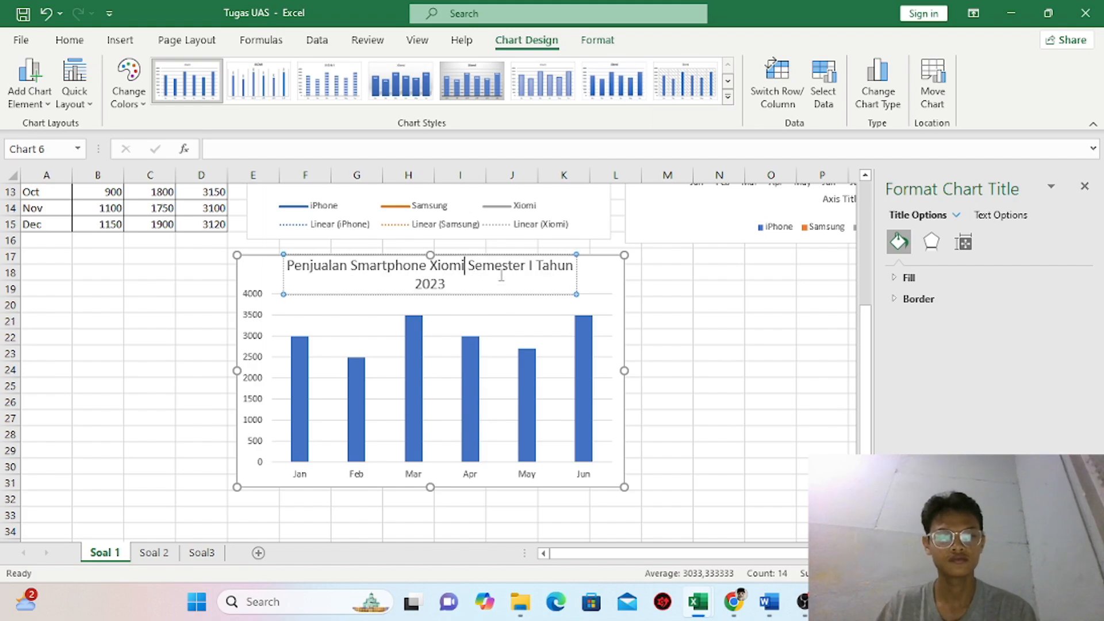
{"action": "left_click", "coordinate": [704, 274]}
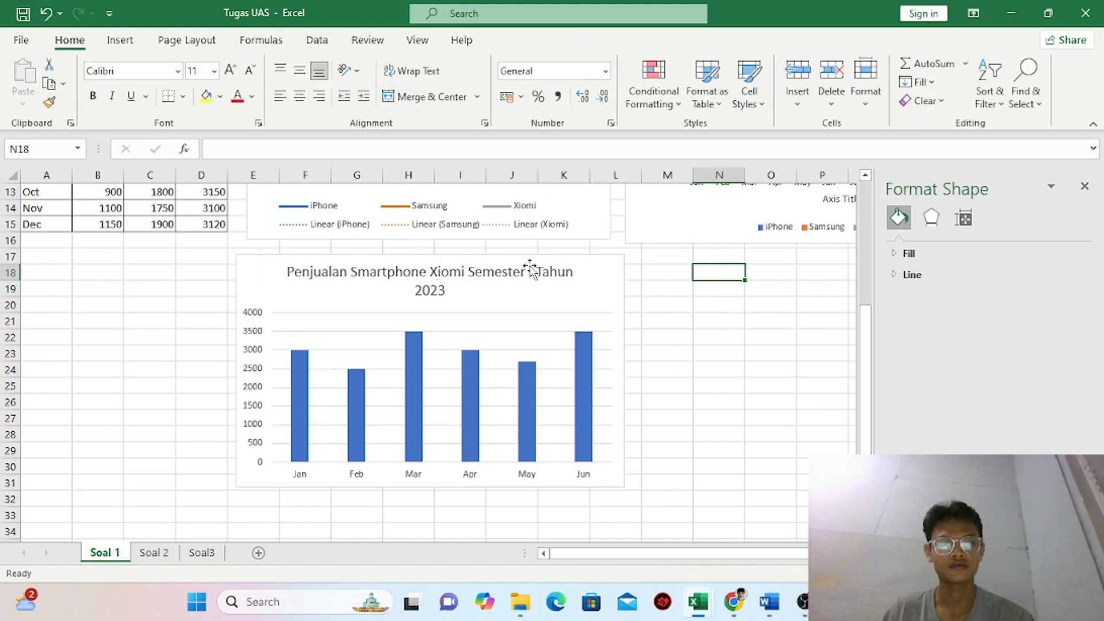
Set the Xiomi chart title's font size to 10 and make it bold
{"action": "left_click", "coordinate": [486, 266]}
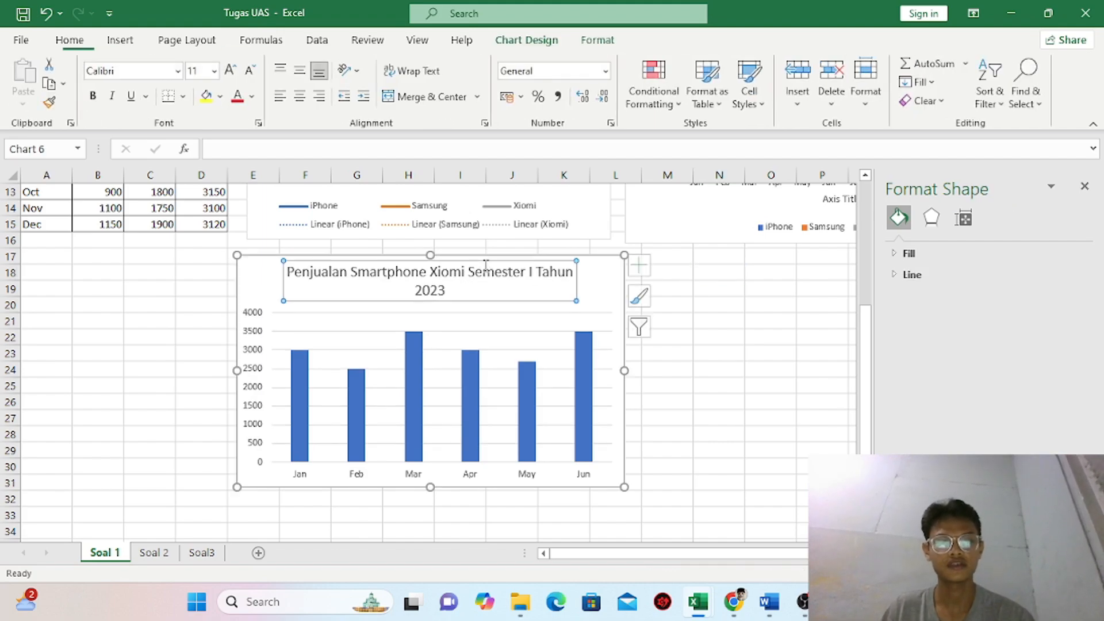
{"action": "left_click", "coordinate": [69, 39]}
{"action": "left_click", "coordinate": [214, 70]}
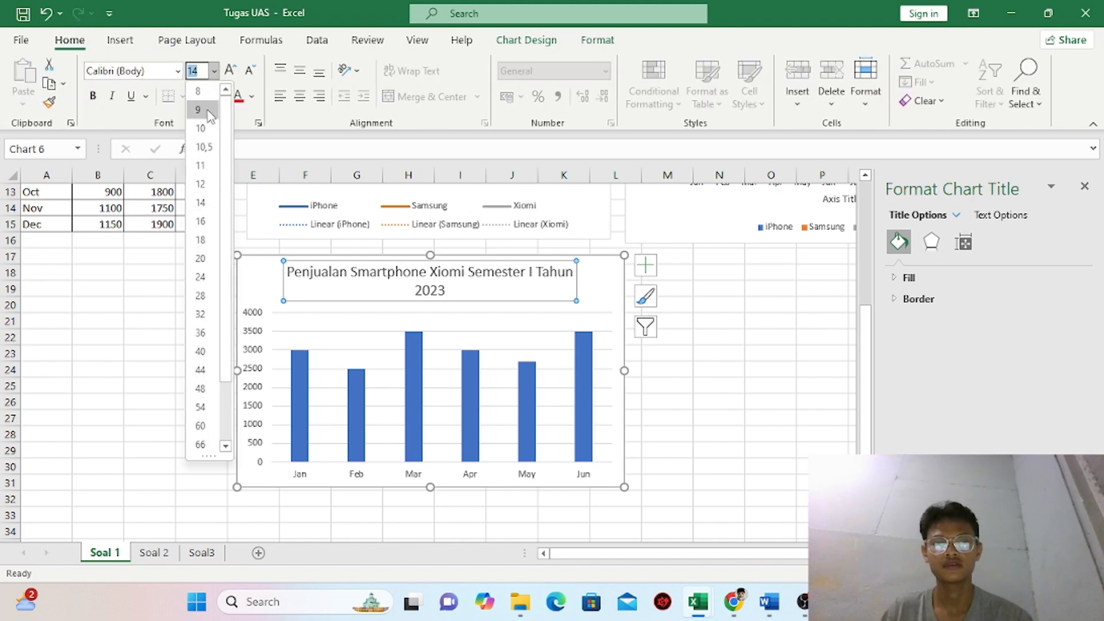
{"action": "left_click", "coordinate": [210, 137]}
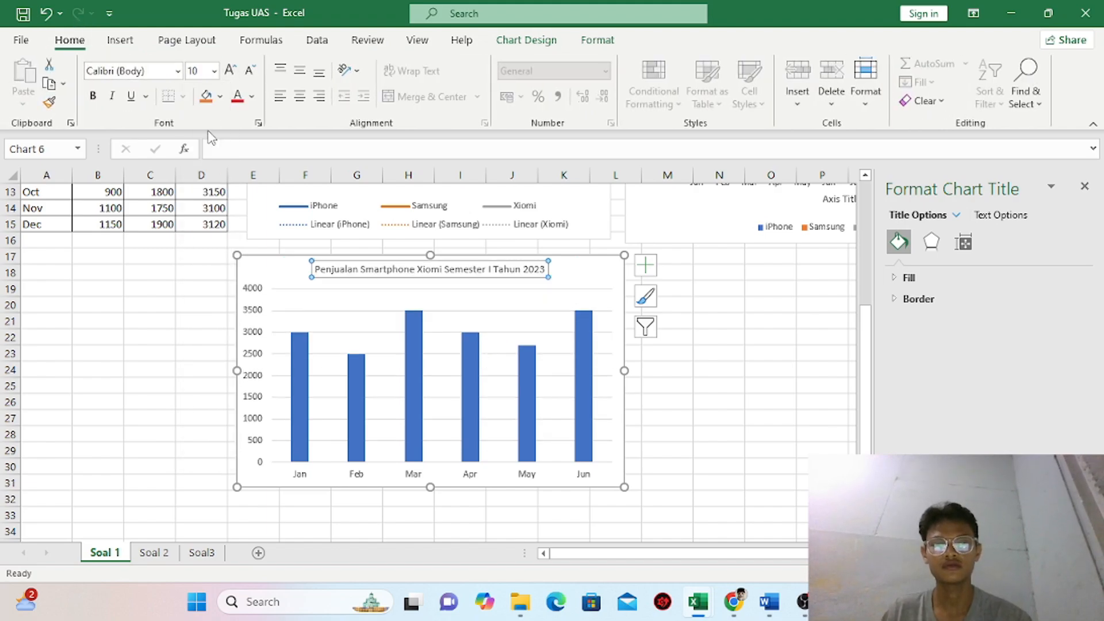
{"action": "left_click", "coordinate": [92, 96]}
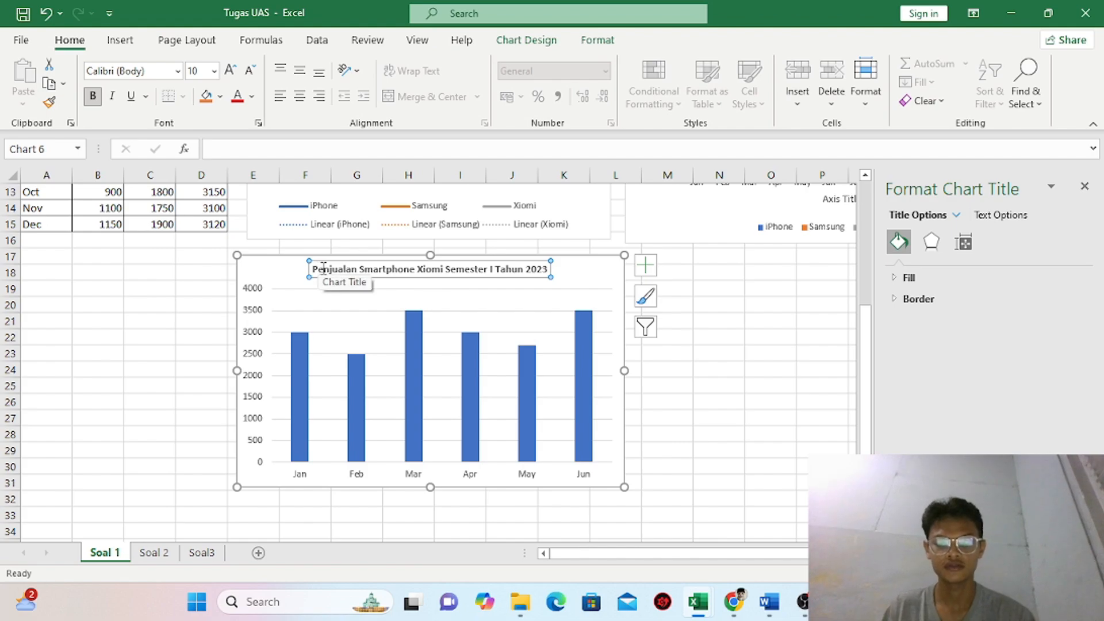
Add axis titles to the Xiomi chart and change the vertical axis title to "Jumlah Penjualan Unit"
{"action": "left_click", "coordinate": [654, 274]}
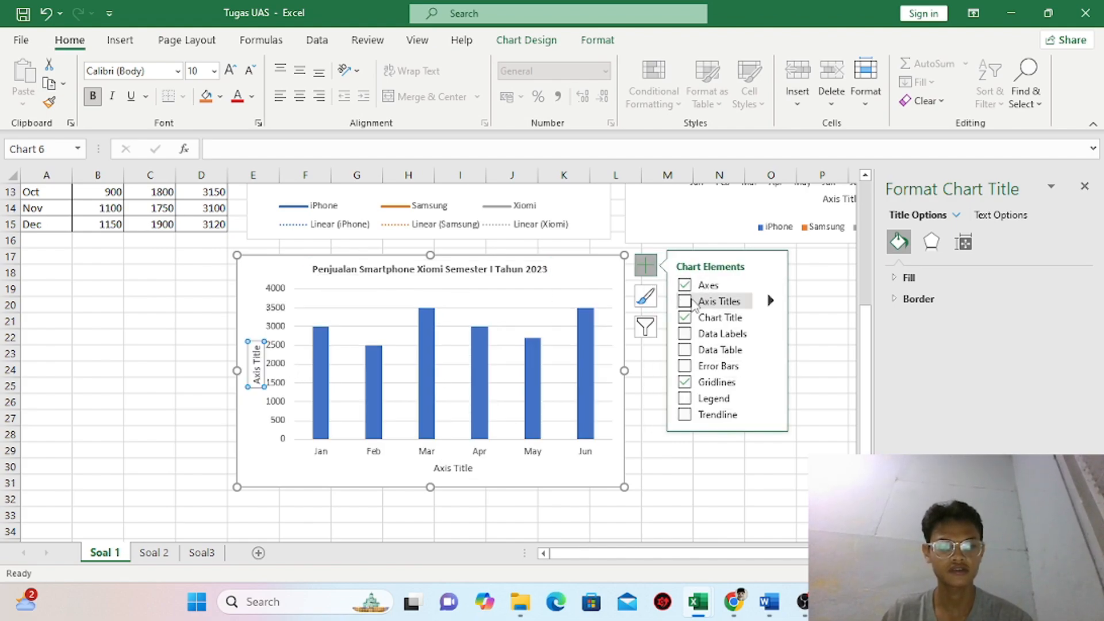
{"action": "left_click", "coordinate": [694, 305]}
{"action": "double_click", "coordinate": [257, 374]}
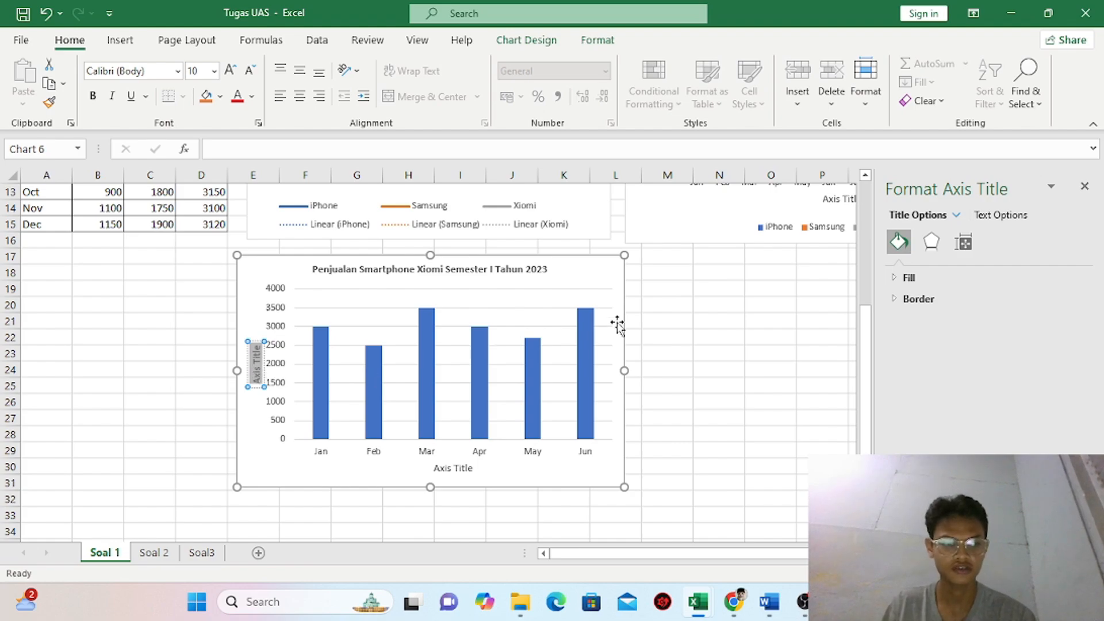
{"action": "key", "text": "BackSpace"}
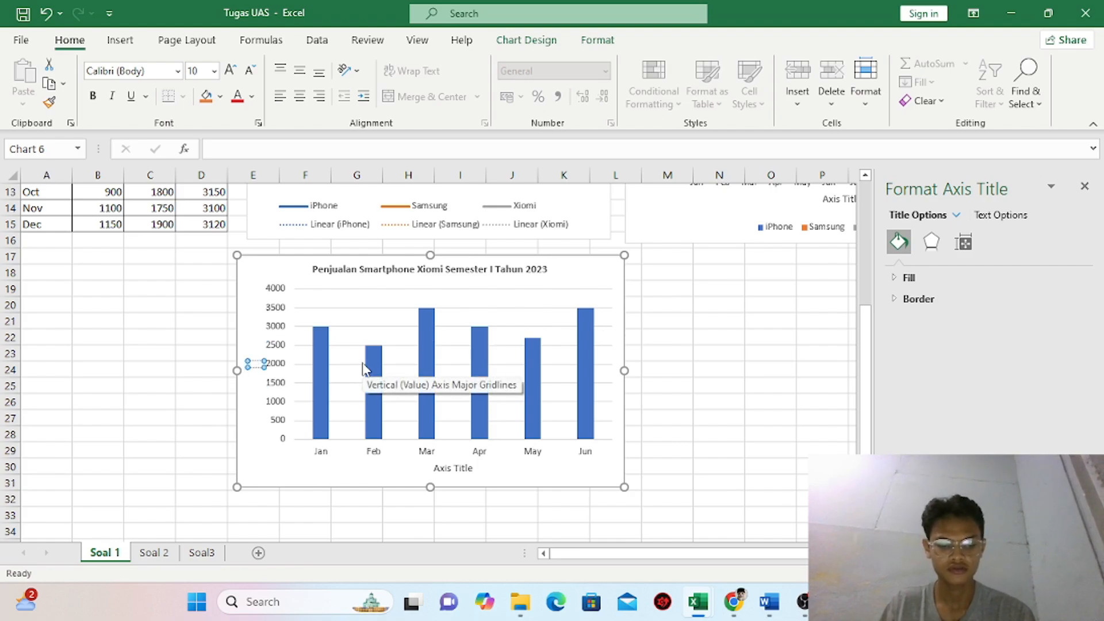
{"action": "type", "text": "Jumlah"}
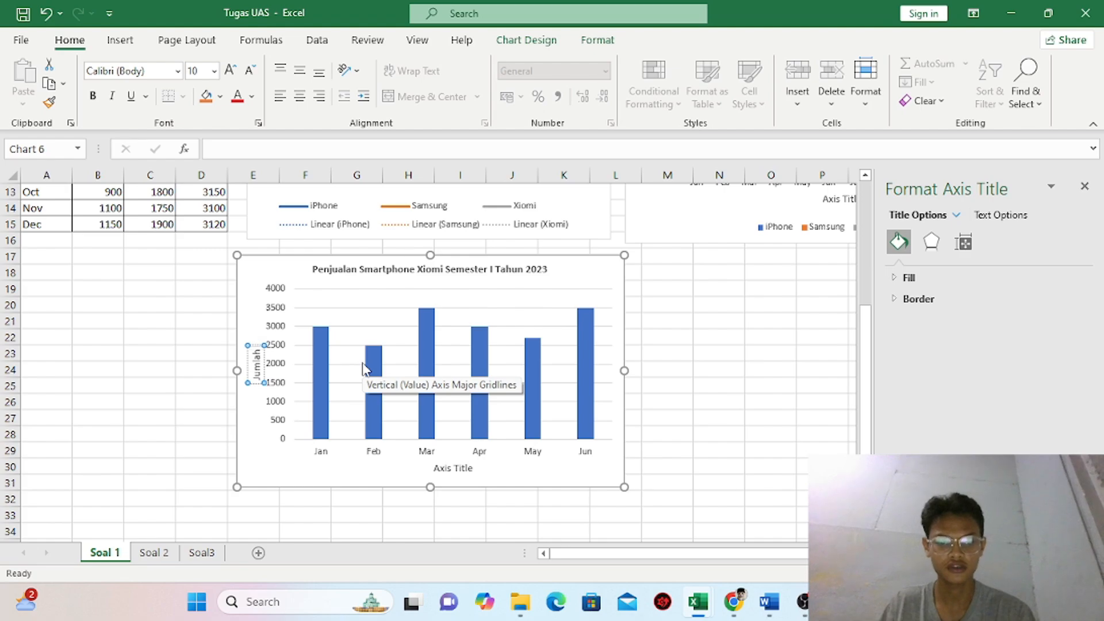
{"action": "type", "text": " Penjualan"}
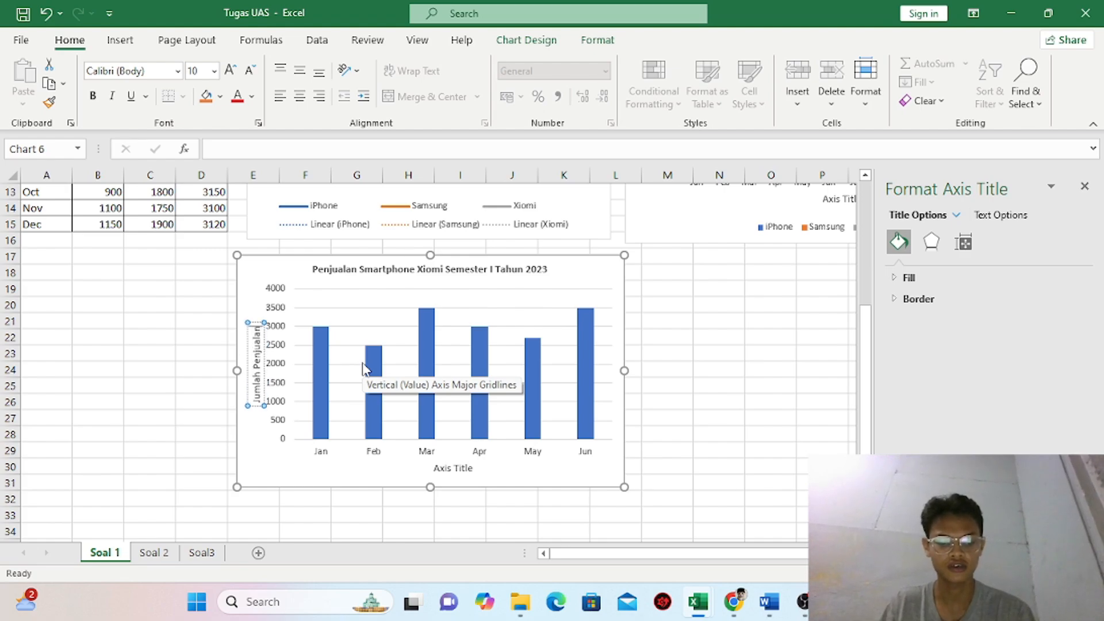
{"action": "type", "text": " Unit"}
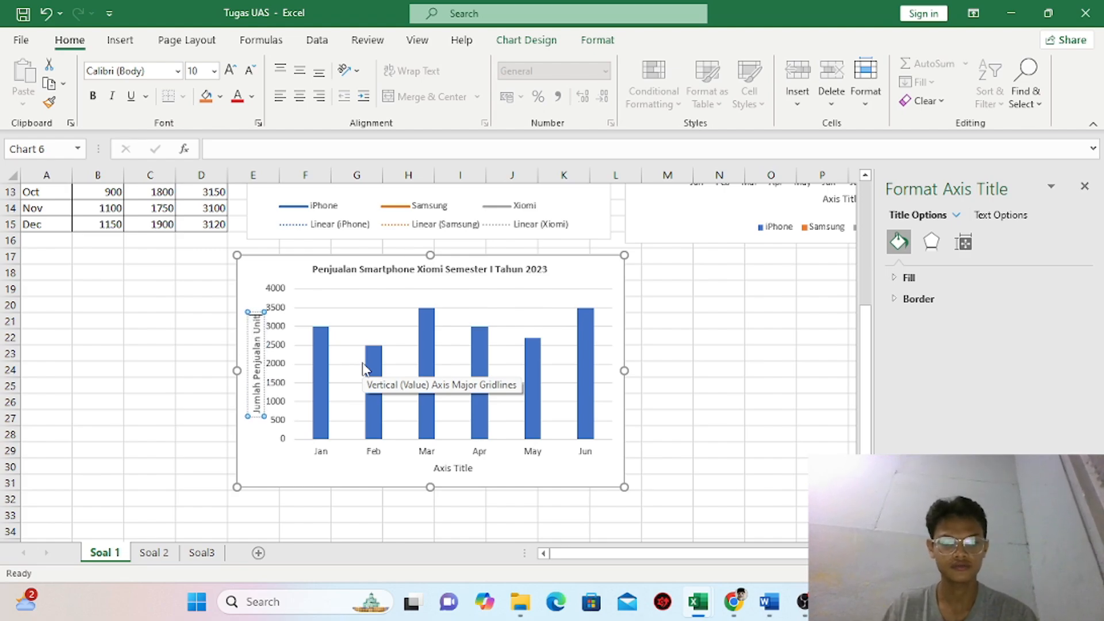
{"action": "left_click", "coordinate": [136, 384]}
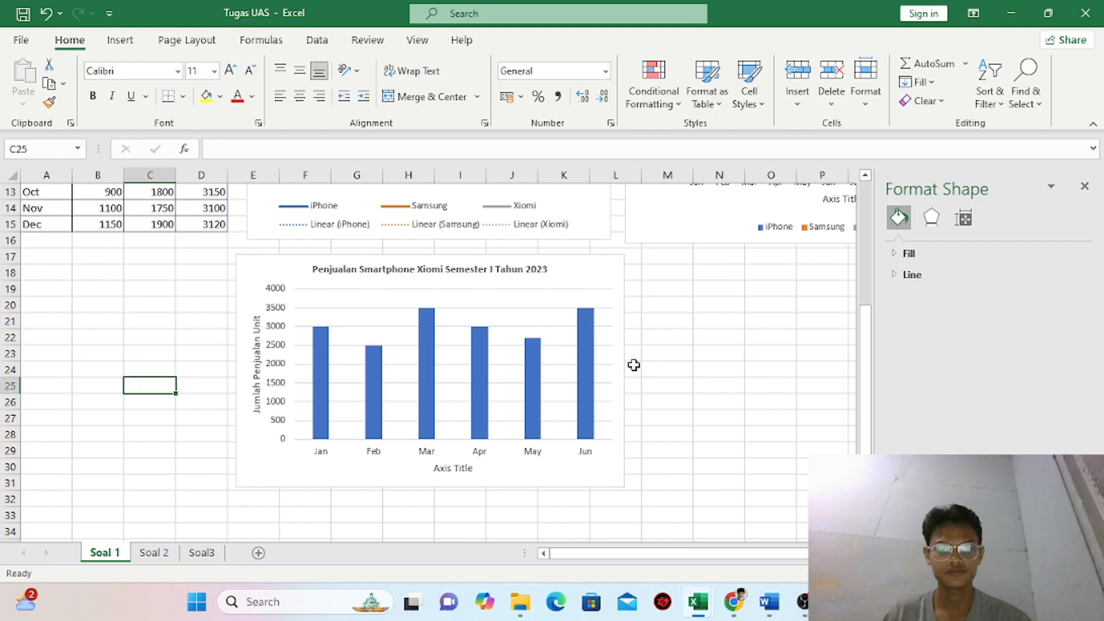
Recolor the Xiomi chart's columns orange using the third Colorful palette
{"action": "left_click", "coordinate": [549, 376]}
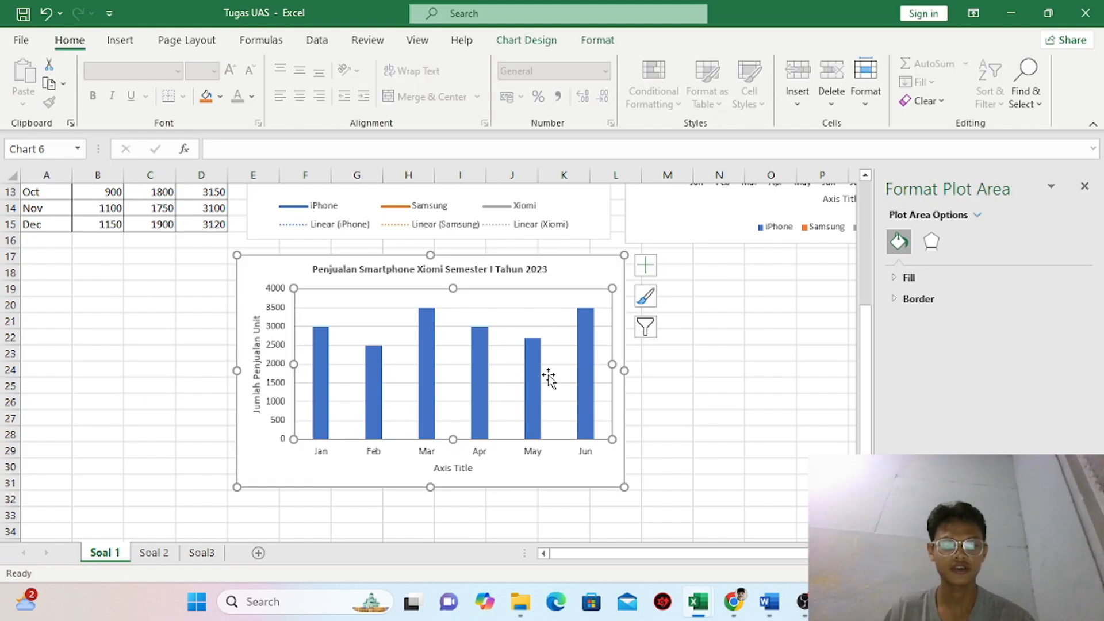
{"action": "left_click", "coordinate": [645, 306]}
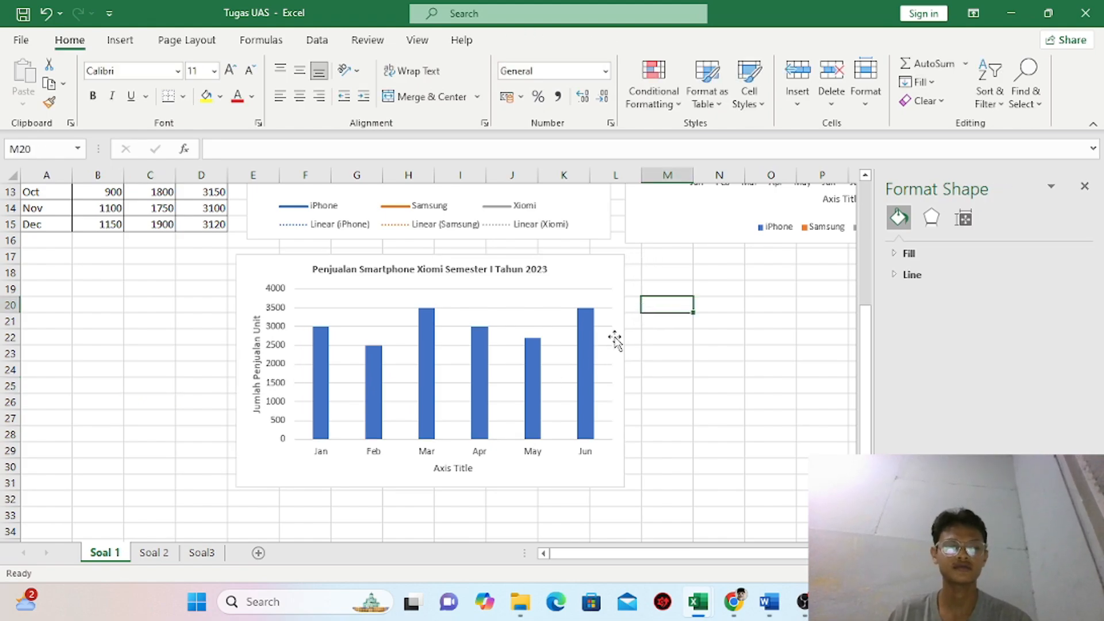
{"action": "left_click", "coordinate": [586, 368]}
{"action": "left_click", "coordinate": [644, 296]}
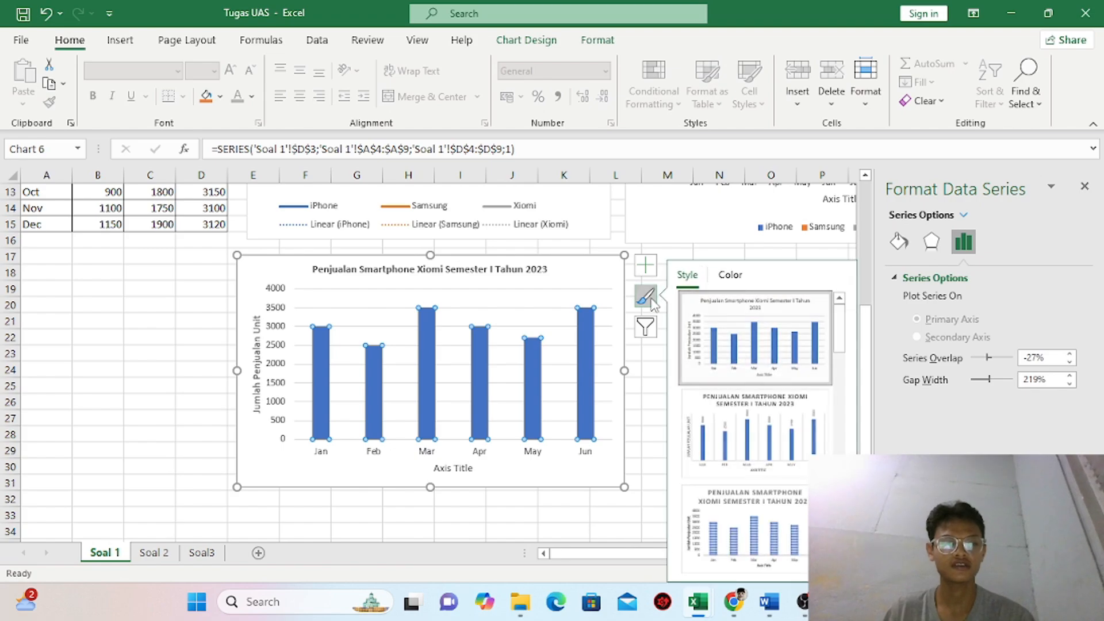
{"action": "scroll", "coordinate": [760, 388], "scroll_direction": "down", "scroll_amount": 3}
{"action": "scroll", "coordinate": [760, 388], "scroll_direction": "up", "scroll_amount": 3}
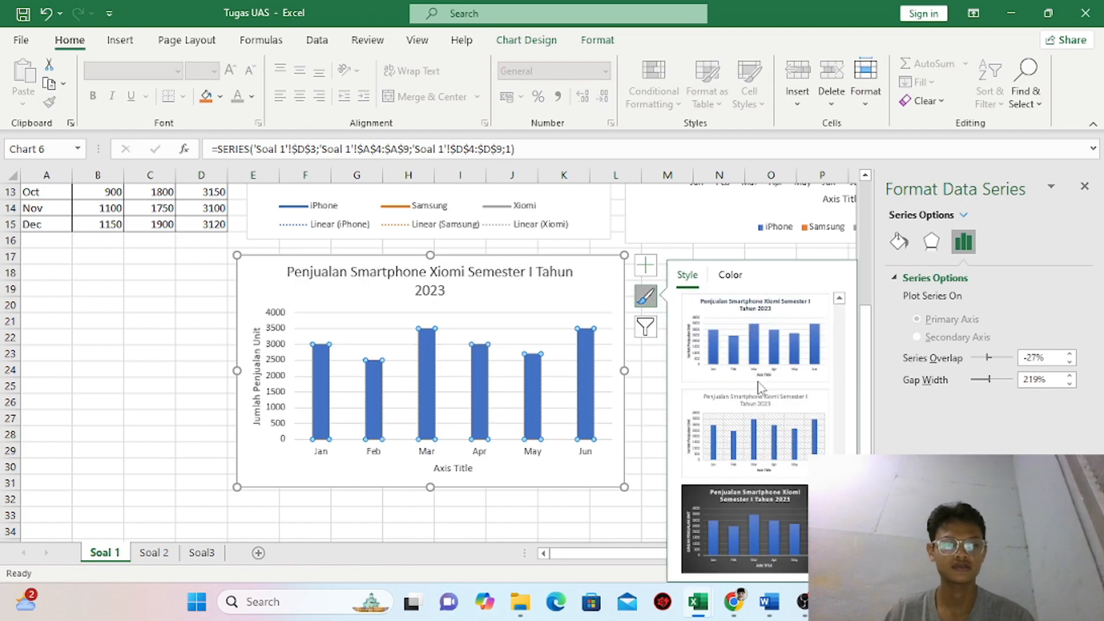
{"action": "left_click", "coordinate": [742, 274]}
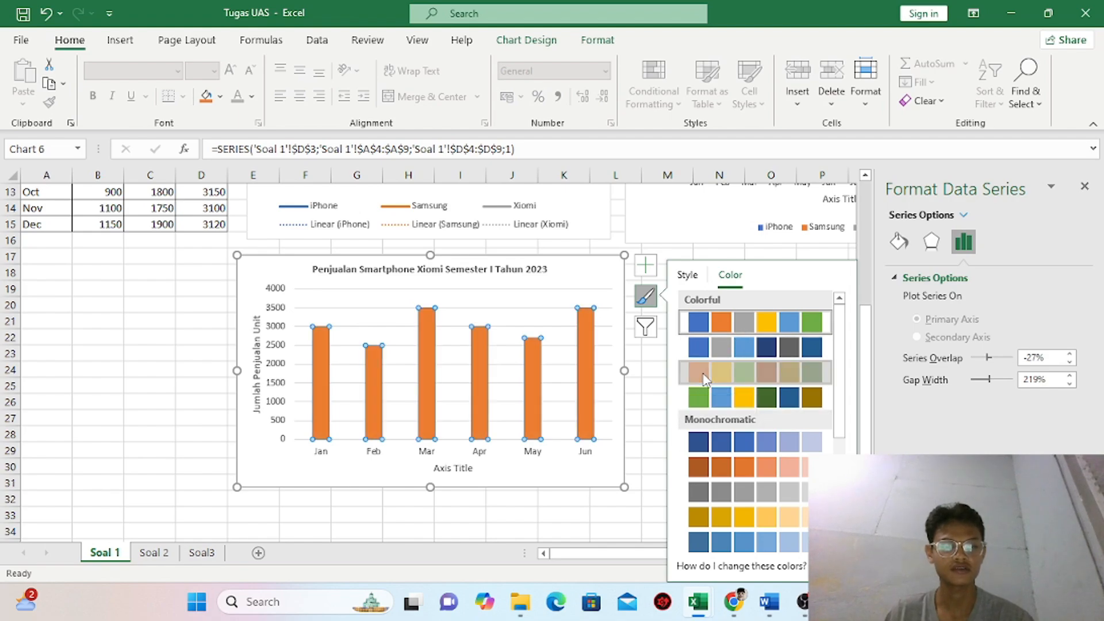
{"action": "left_click", "coordinate": [666, 402]}
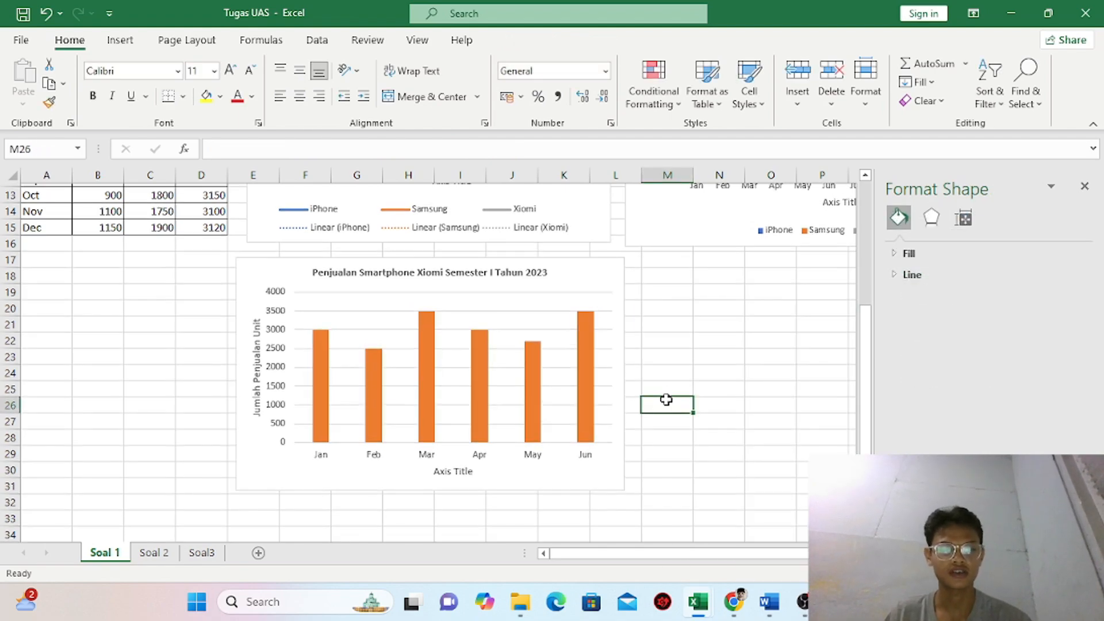
Close the Format Shape pane and look over the raw data and all three charts together
{"action": "scroll", "coordinate": [666, 400], "scroll_direction": "up", "scroll_amount": 3}
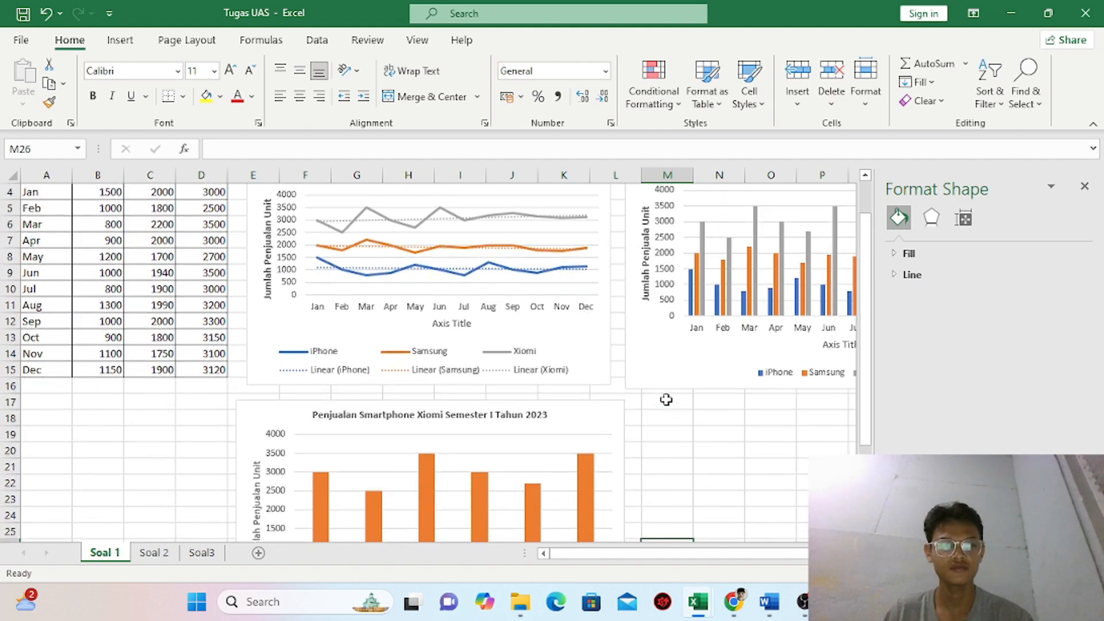
{"action": "left_click", "coordinate": [1084, 187]}
{"action": "scroll", "coordinate": [642, 405], "scroll_direction": "down", "scroll_amount": 4}
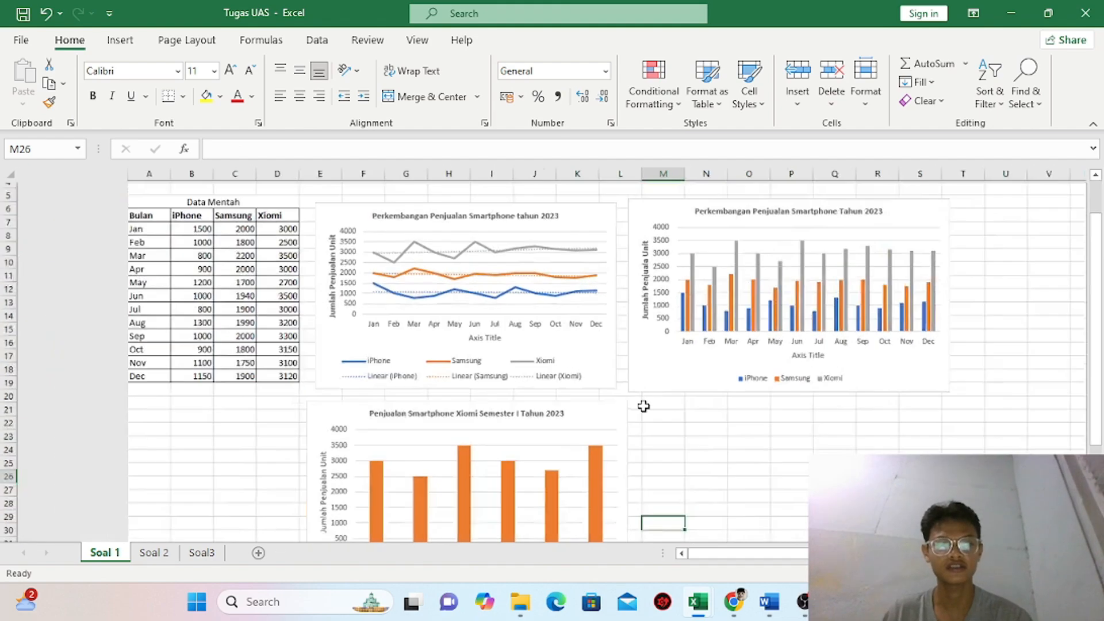
{"action": "scroll", "coordinate": [643, 406], "scroll_direction": "down", "scroll_amount": 2}
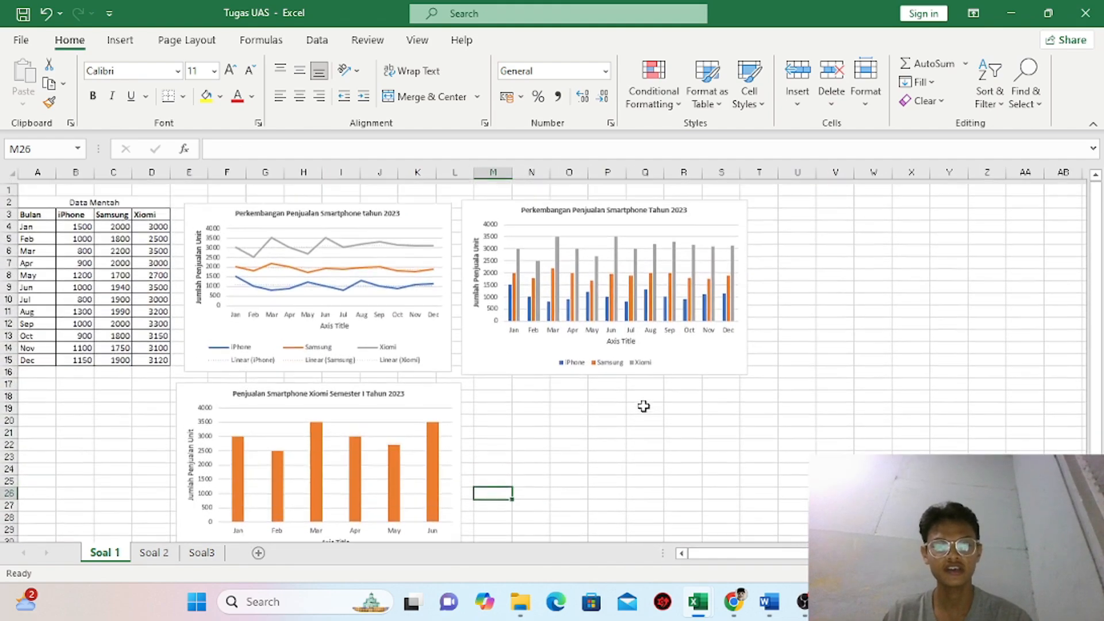
{"action": "scroll", "coordinate": [643, 406], "scroll_direction": "up", "scroll_amount": 2}
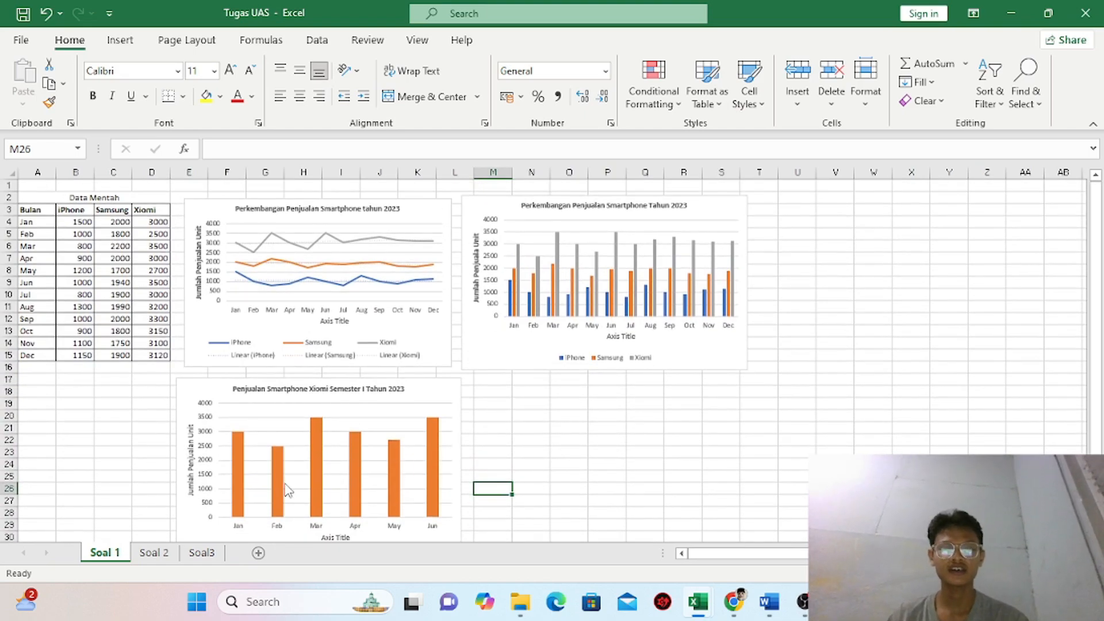
On the Soal 2 sheet, add inside borders to the salary table range D4:G14
{"action": "left_click", "coordinate": [154, 553]}
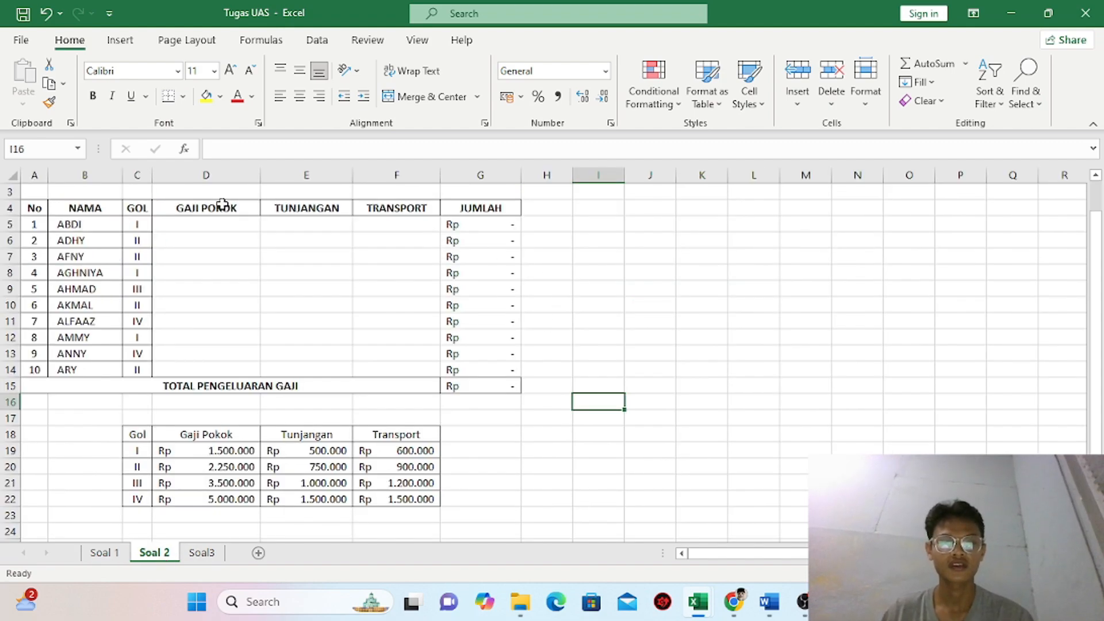
{"action": "left_click_drag", "start_coordinate": [201, 209], "coordinate": [493, 377]}
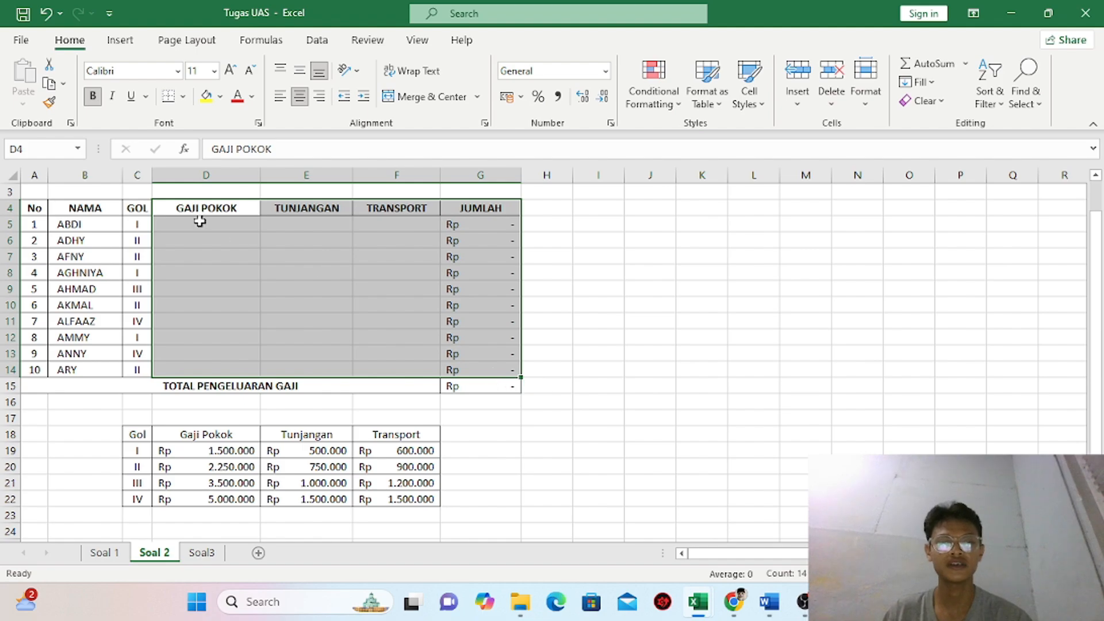
{"action": "right_click", "coordinate": [436, 315]}
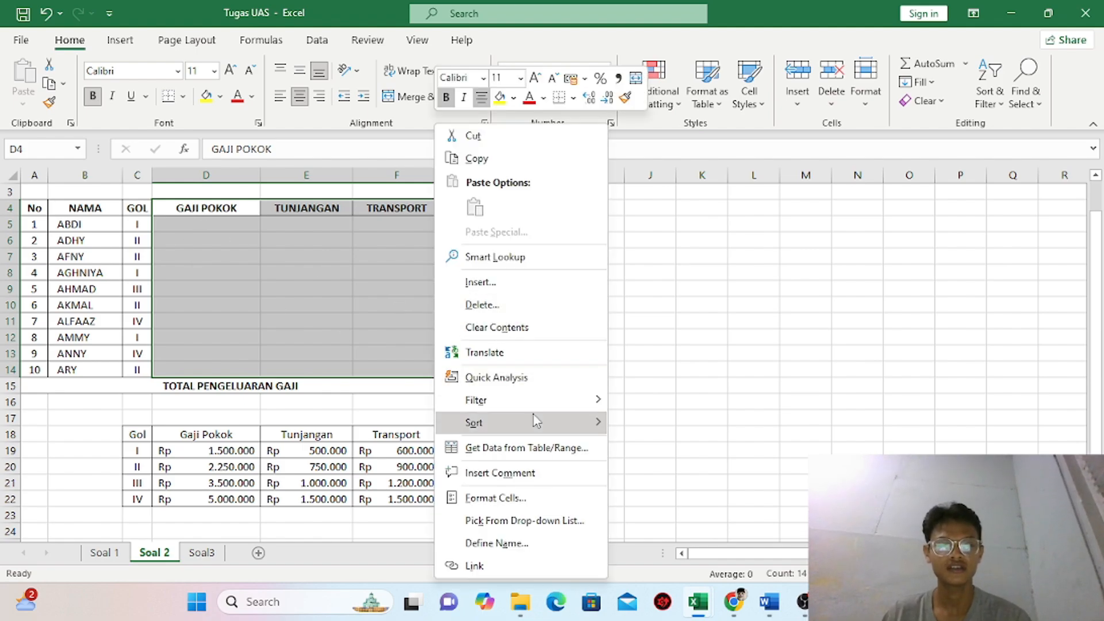
{"action": "left_click", "coordinate": [544, 498]}
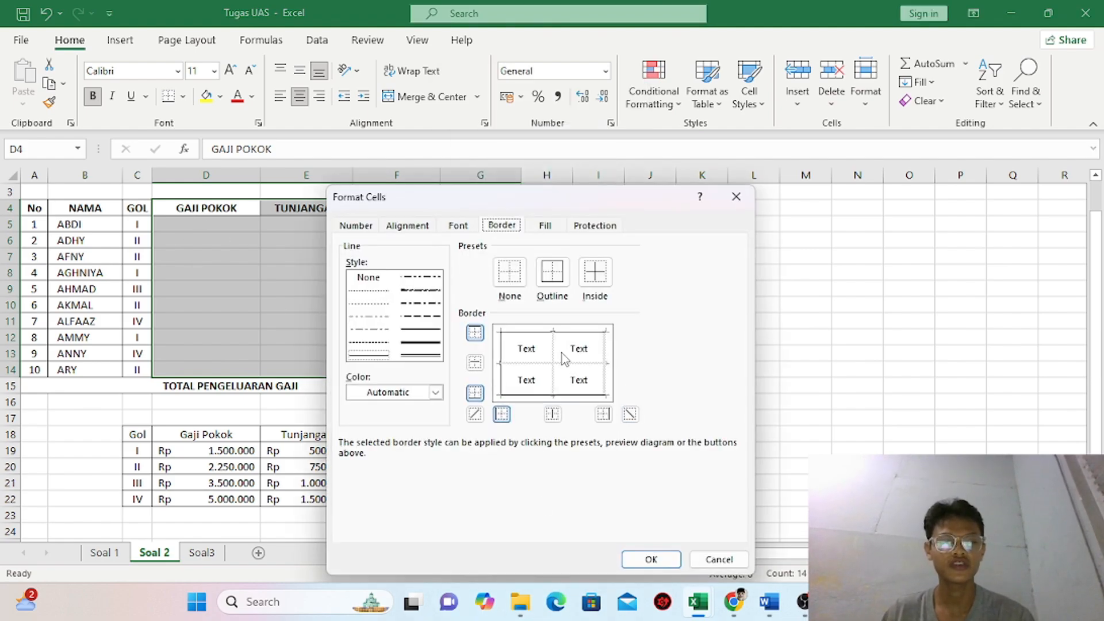
{"action": "left_click", "coordinate": [556, 366]}
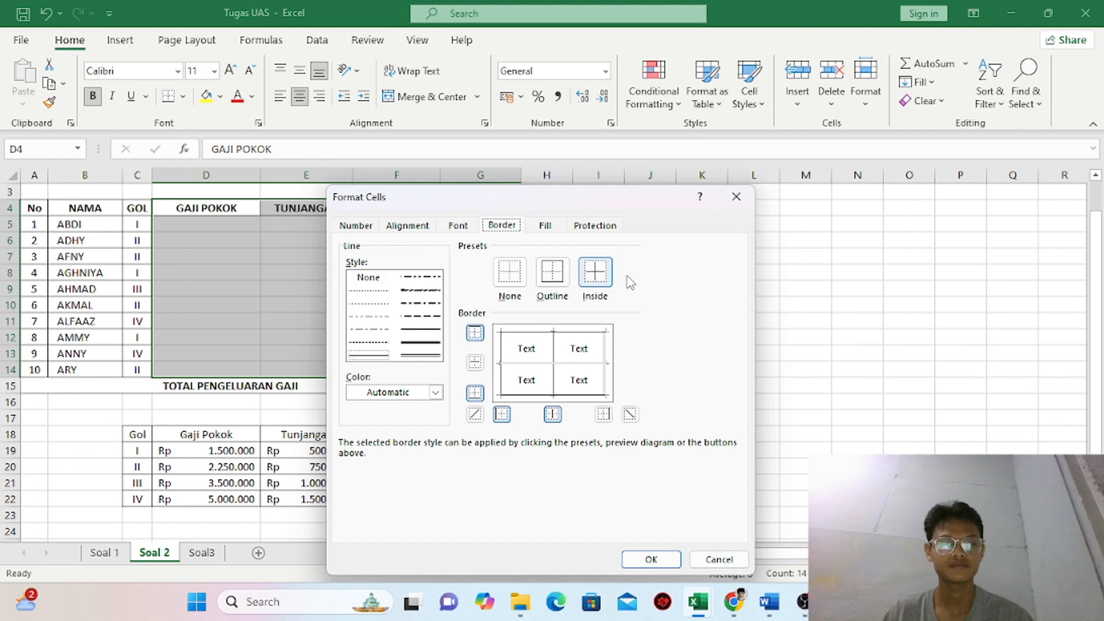
{"action": "left_click", "coordinate": [595, 271]}
{"action": "left_click", "coordinate": [649, 559]}
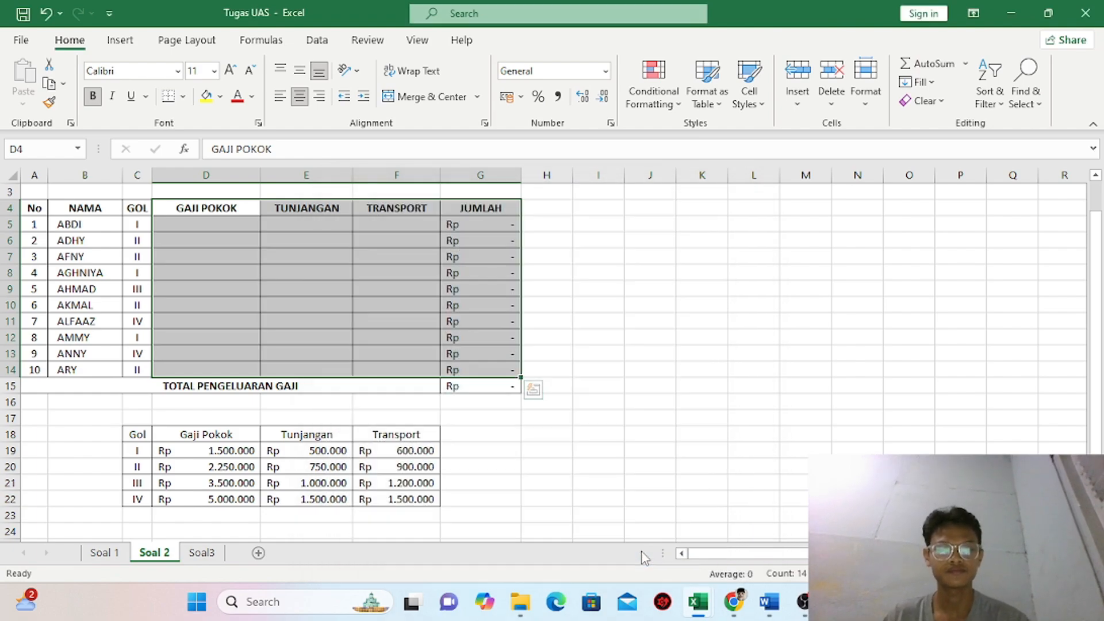
{"action": "left_click", "coordinate": [702, 420]}
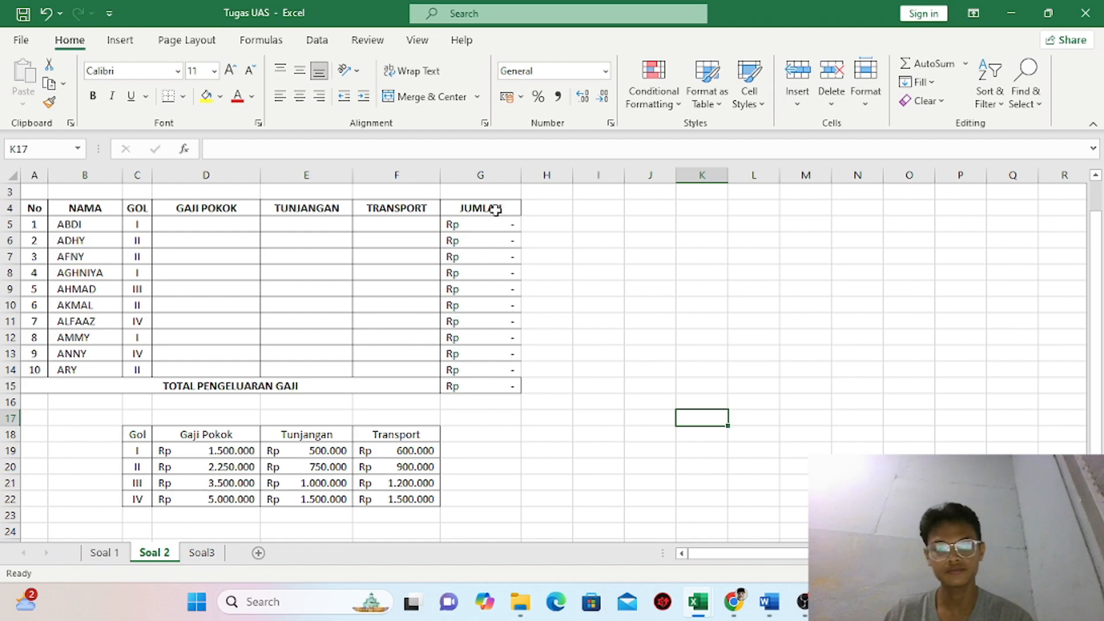
Add a right border to the JUMLAH column range G4:G15
{"action": "left_click_drag", "start_coordinate": [495, 209], "coordinate": [515, 378]}
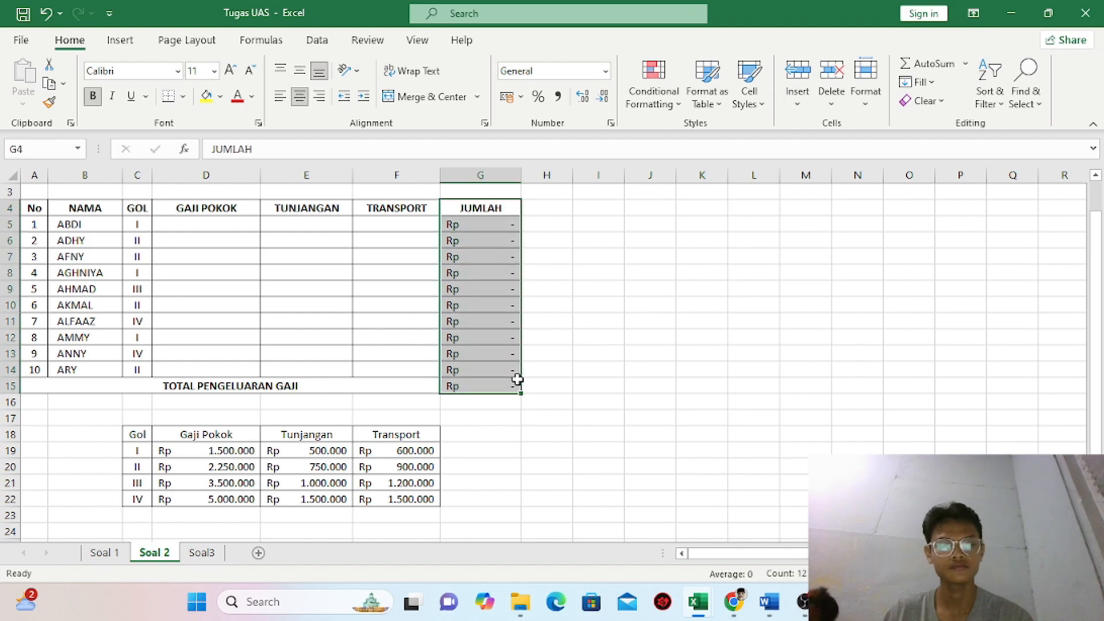
{"action": "right_click", "coordinate": [492, 338]}
{"action": "left_click", "coordinate": [577, 491]}
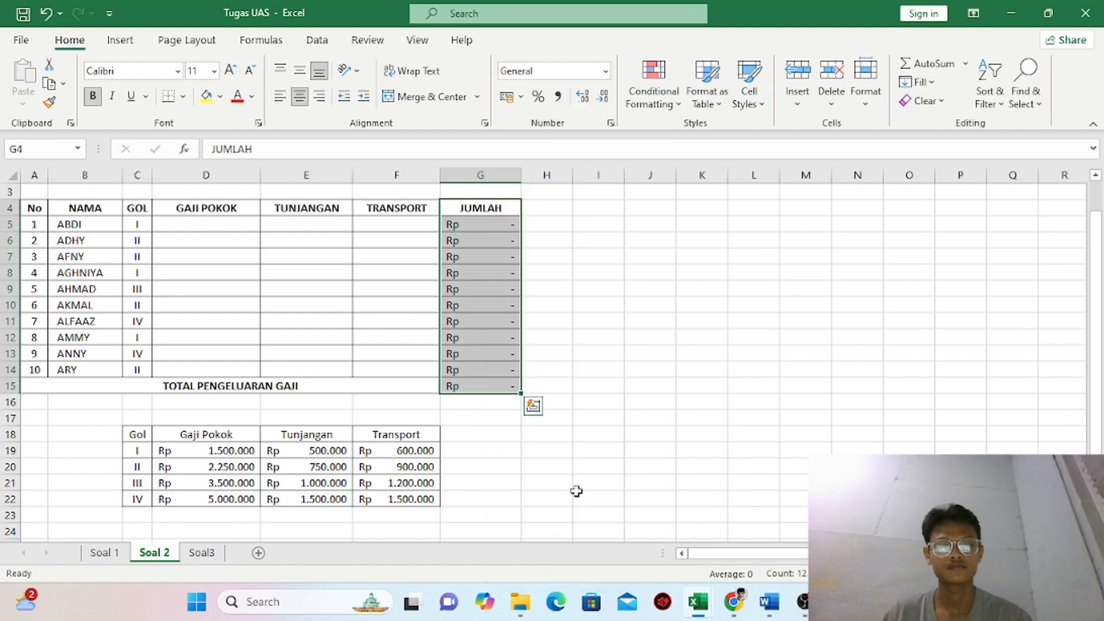
{"action": "left_click", "coordinate": [641, 378]}
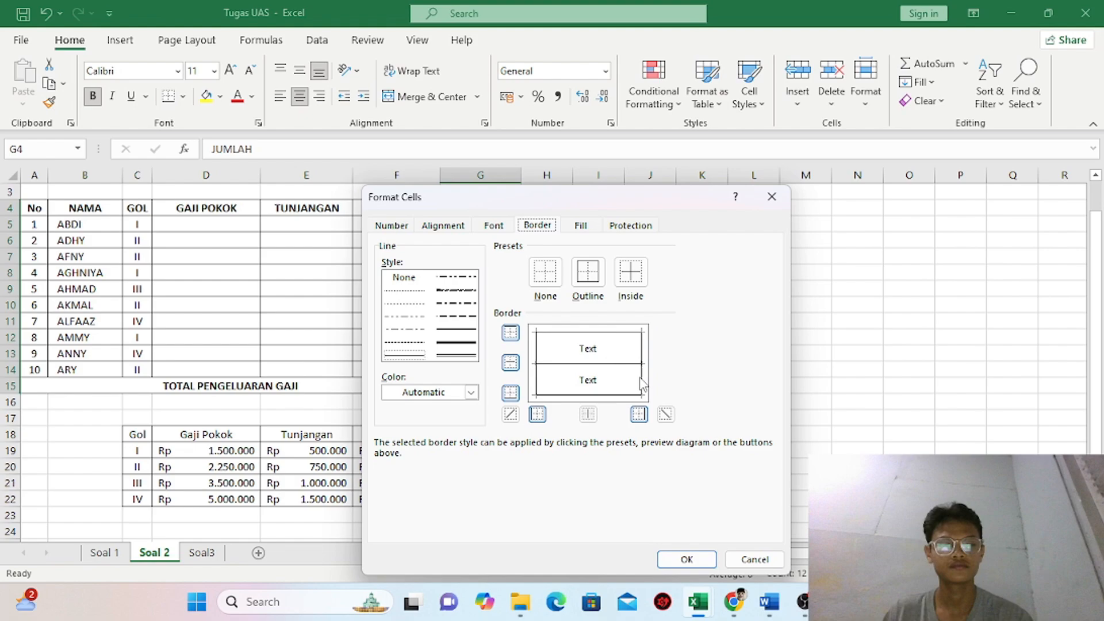
{"action": "left_click", "coordinate": [684, 561]}
{"action": "left_click", "coordinate": [715, 355]}
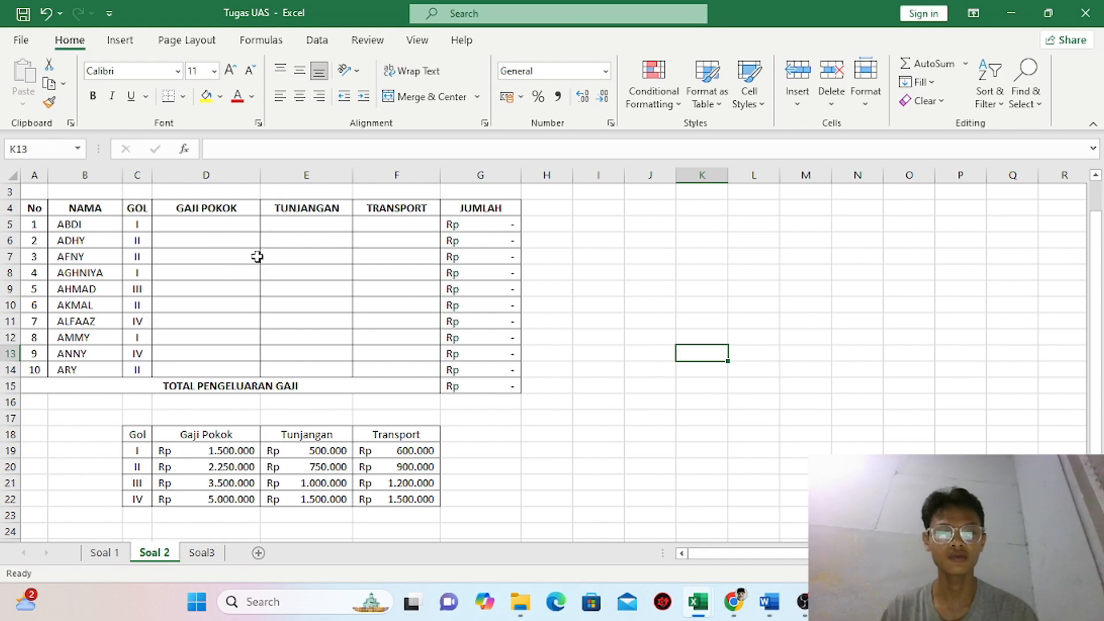
Enter =VLOOKUP(C5;$C$19:$F$22;2;0) in cell D5 to look up the first employee's GAJI POKOK
{"action": "double_click", "coordinate": [232, 226]}
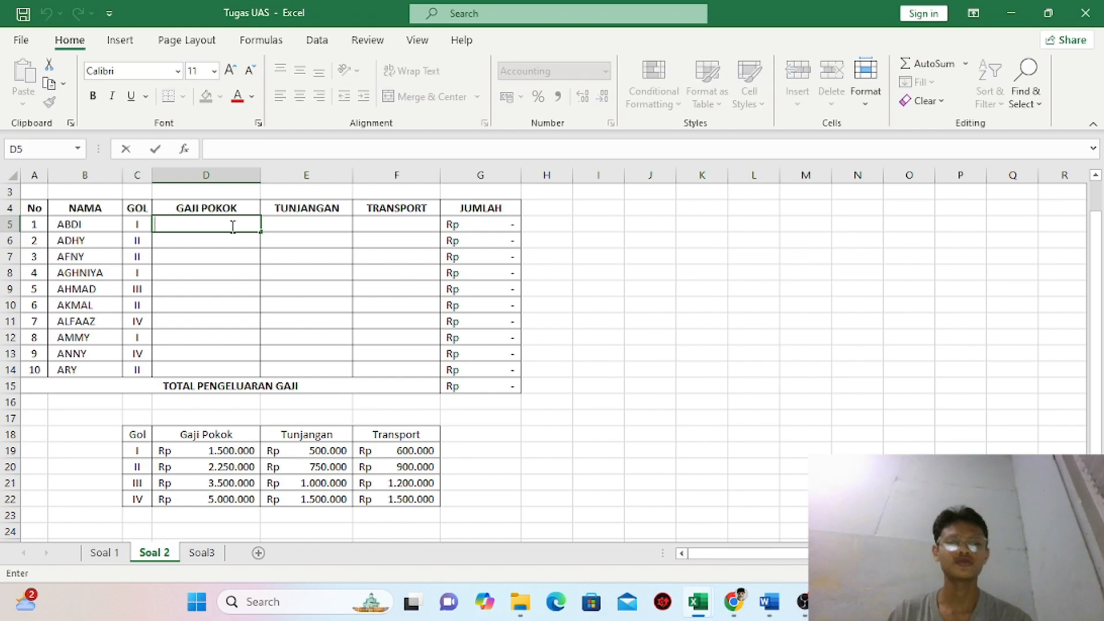
{"action": "type", "text": "="}
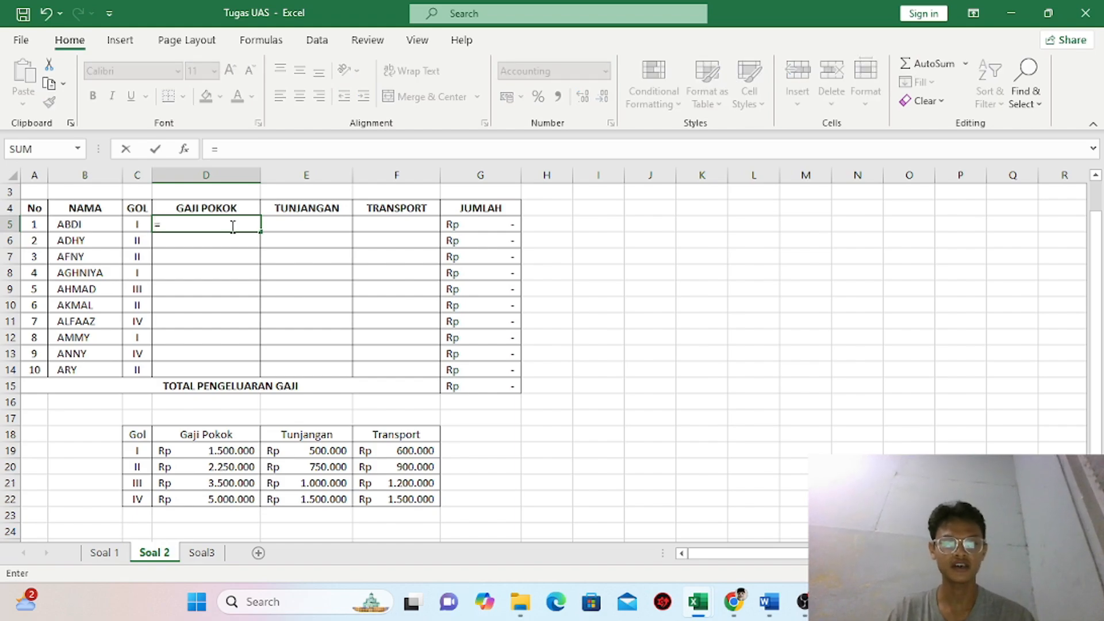
{"action": "type", "text": "vl"}
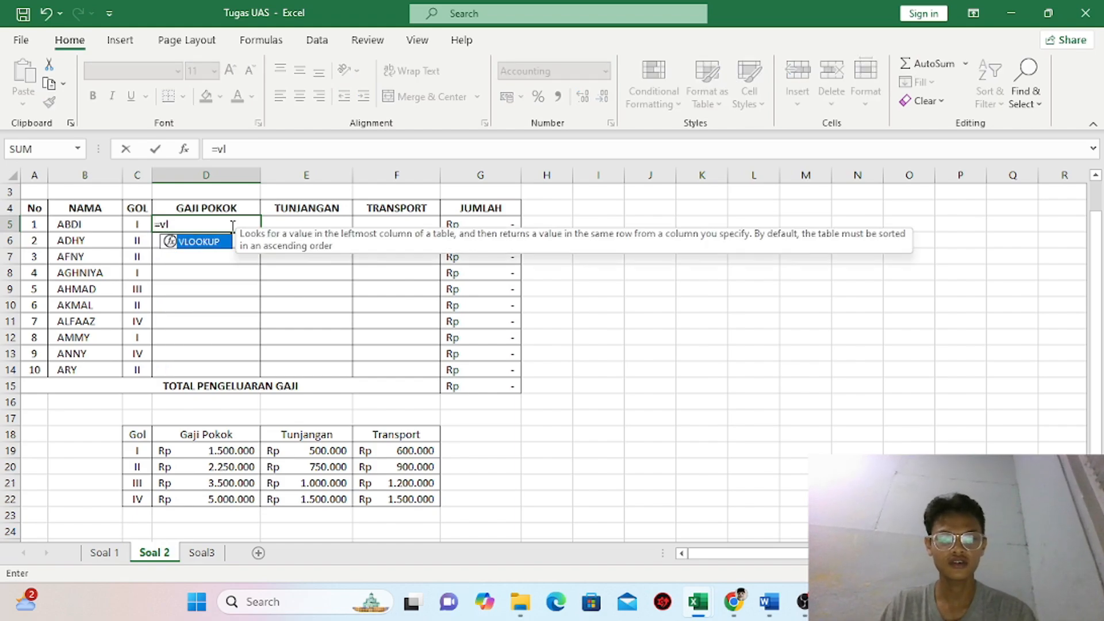
{"action": "double_click", "coordinate": [198, 242]}
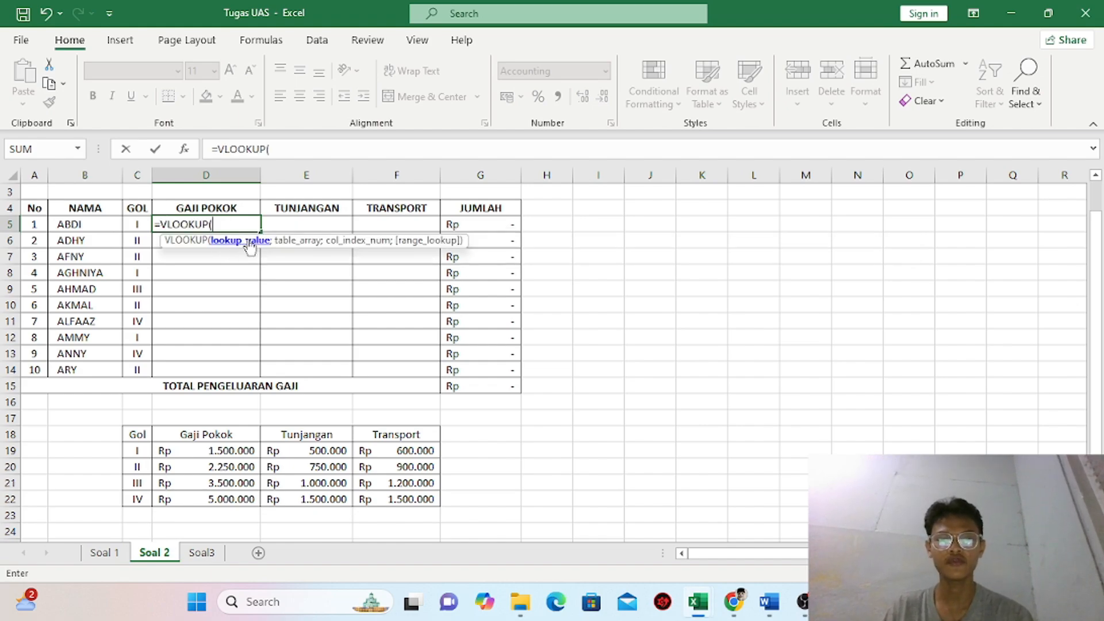
{"action": "left_click", "coordinate": [140, 223]}
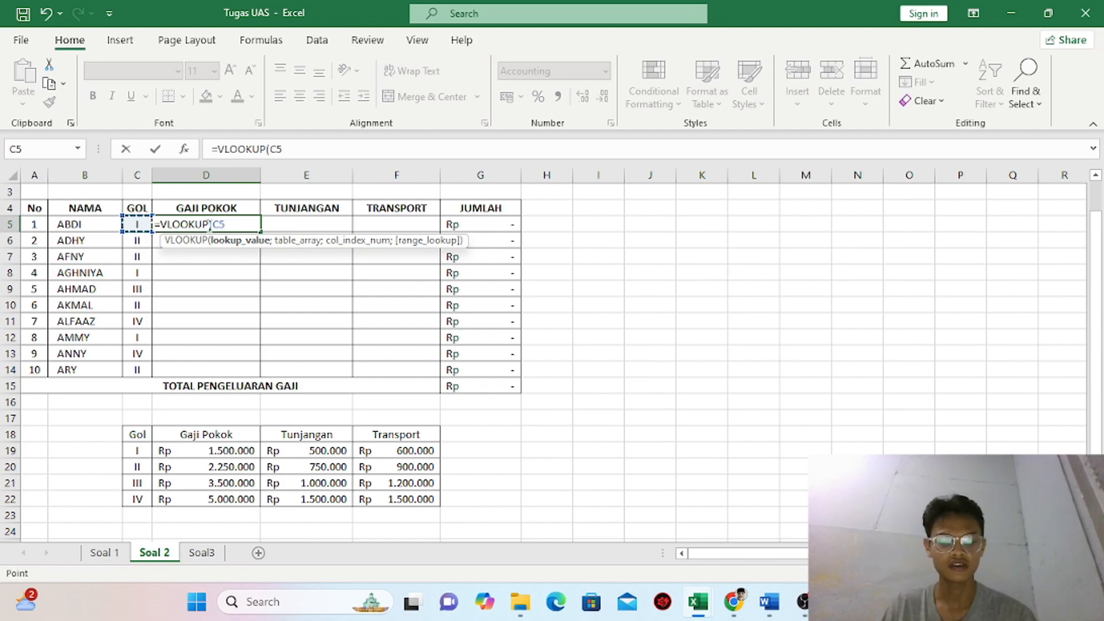
{"action": "type", "text": ";"}
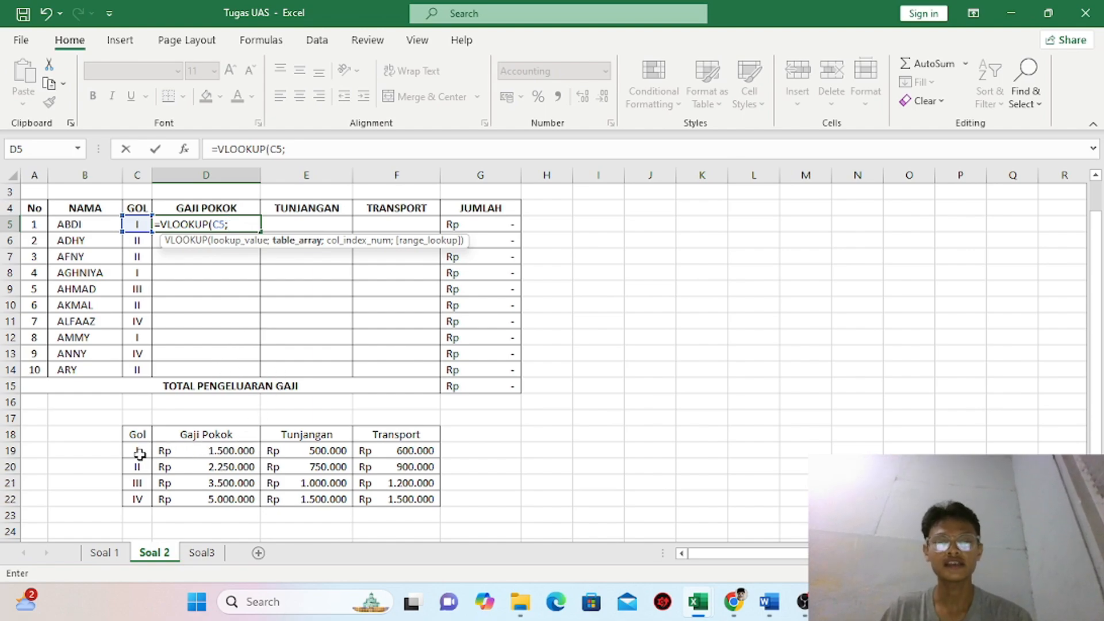
{"action": "left_click_drag", "start_coordinate": [140, 454], "coordinate": [395, 493]}
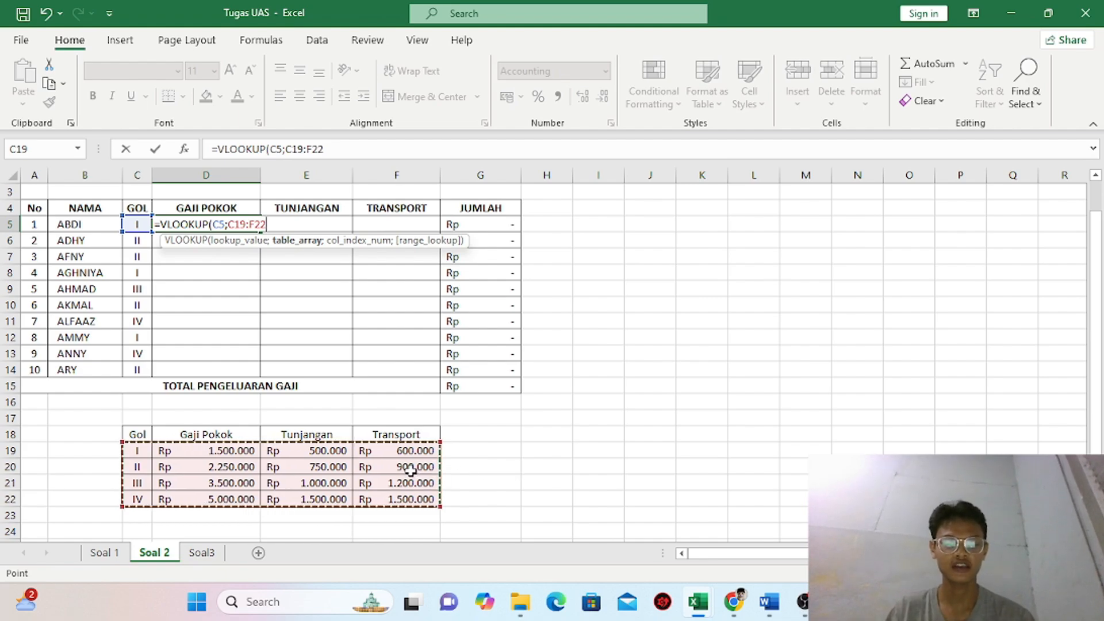
{"action": "key", "text": "F4"}
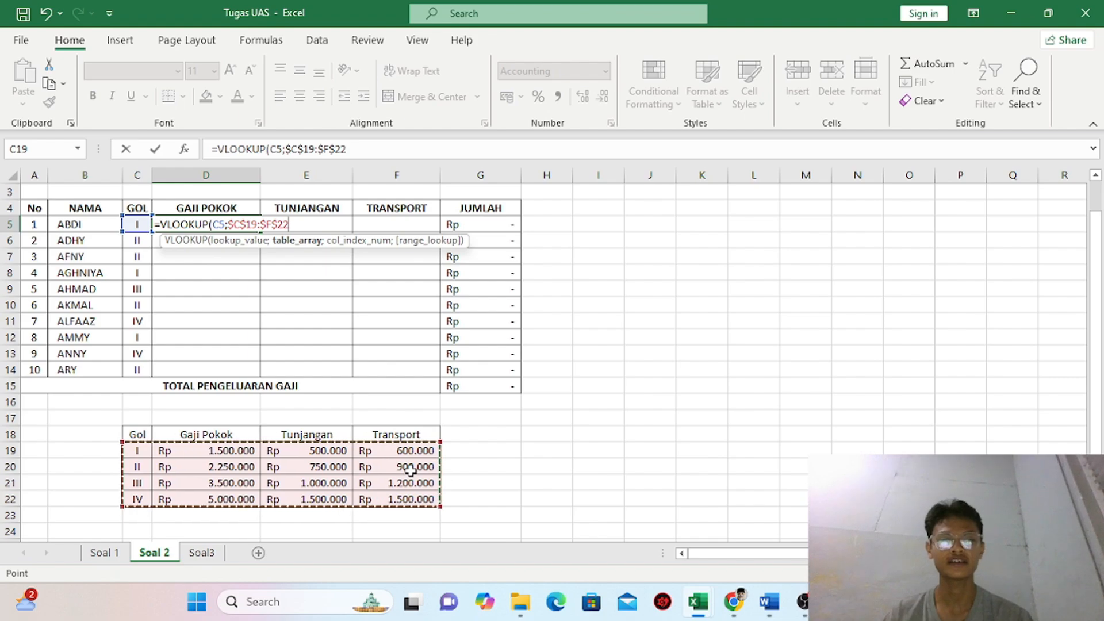
{"action": "type", "text": ";2"}
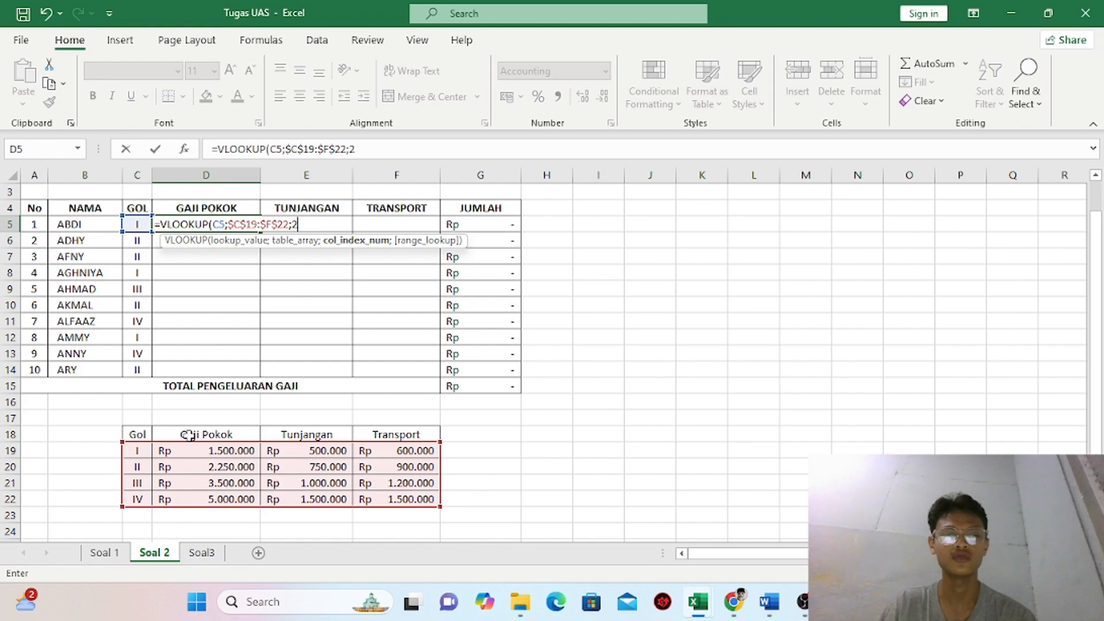
{"action": "type", "text": ";"}
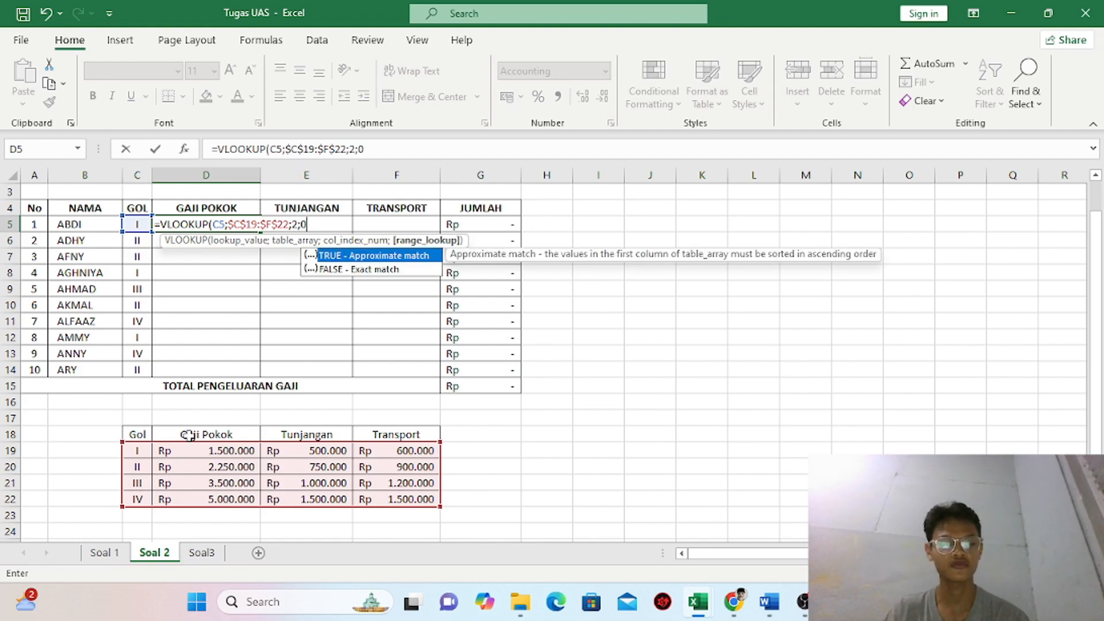
{"action": "type", "text": "0)"}
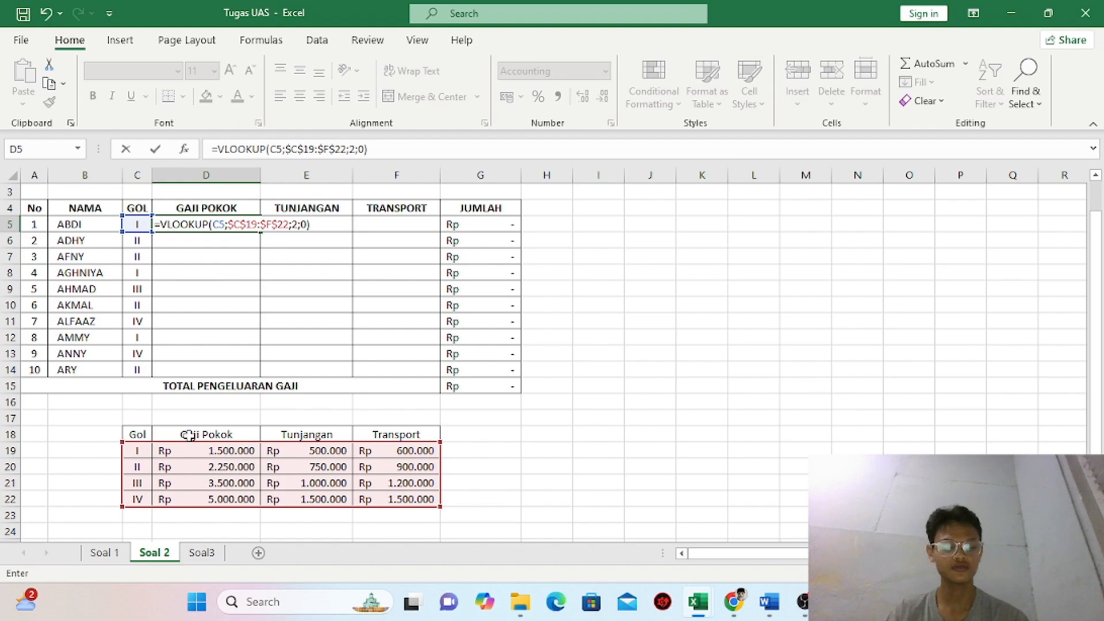
{"action": "key", "text": "Return"}
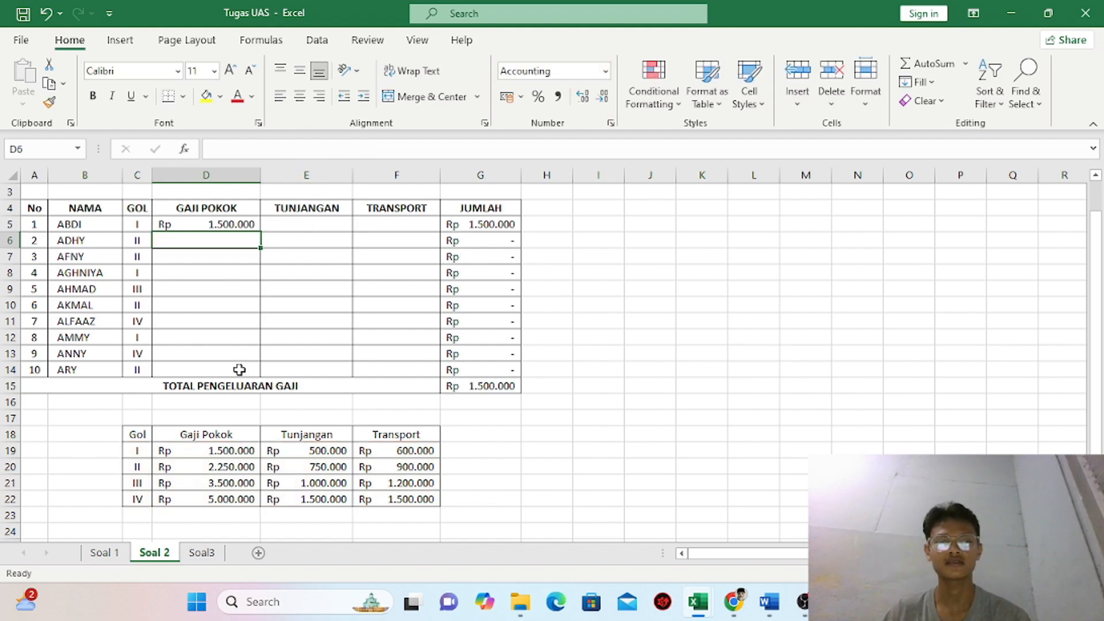
Select cell D5 to review the GAJI POKOK lookup formula
{"action": "left_click", "coordinate": [241, 221]}
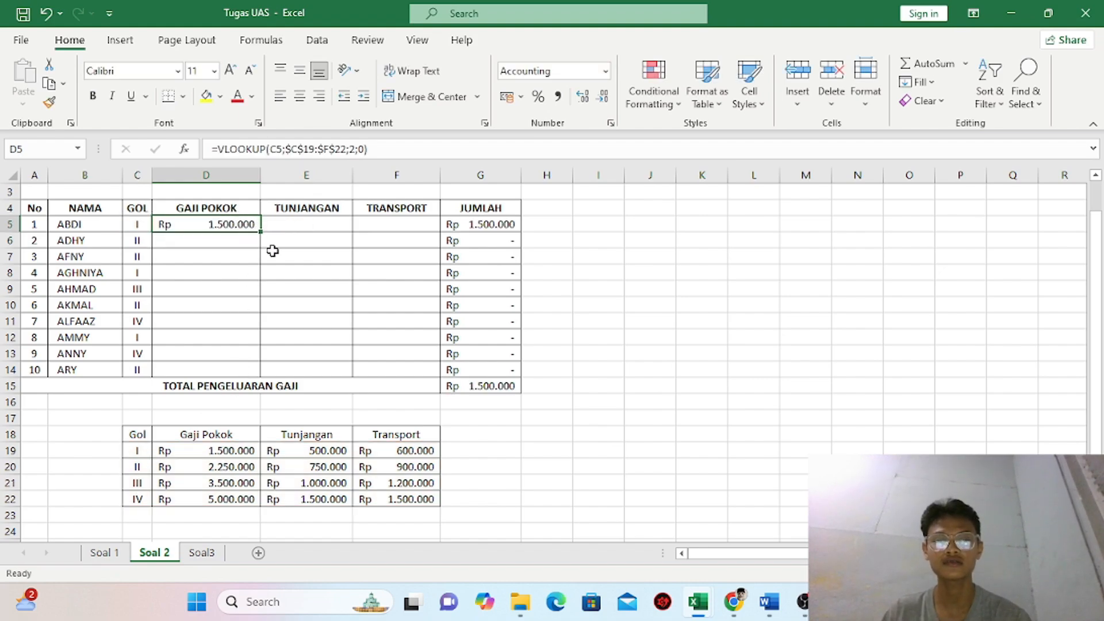
{"action": "left_click", "coordinate": [201, 240]}
{"action": "left_click", "coordinate": [206, 252]}
{"action": "left_click", "coordinate": [242, 225]}
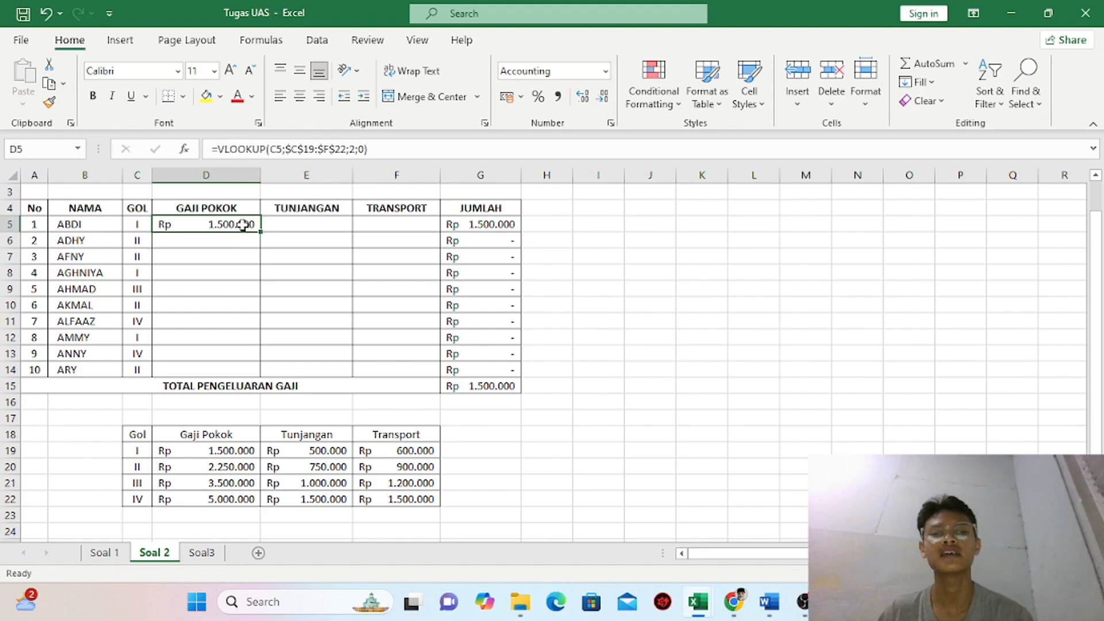
Fill the GAJI POKOK lookup formula from D5 down through D14 for all employees
{"action": "left_click_drag", "start_coordinate": [261, 233], "coordinate": [264, 374]}
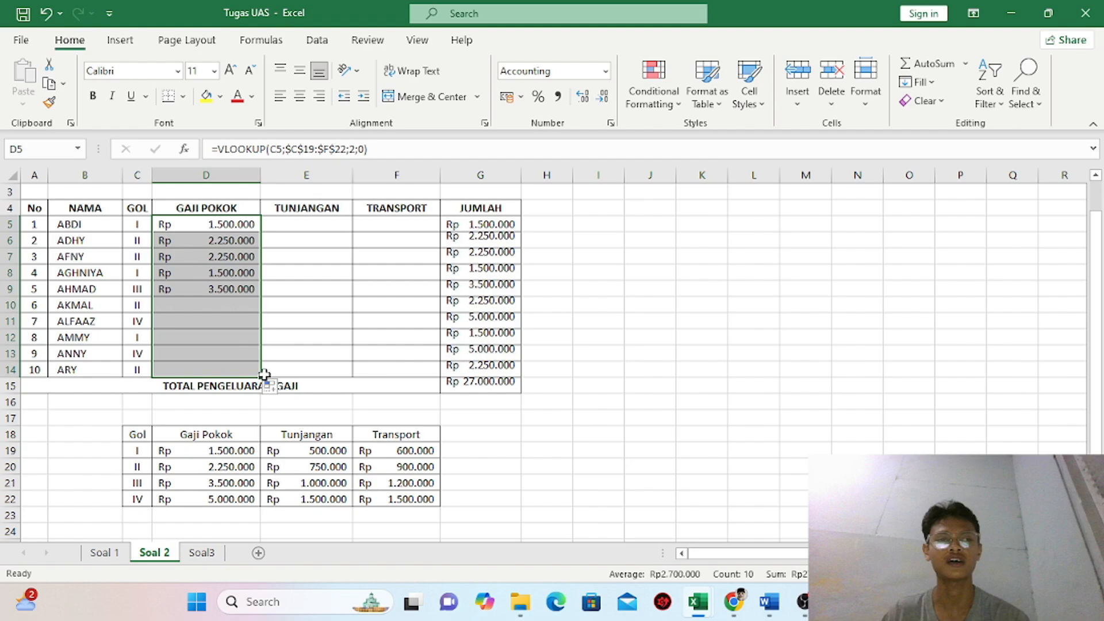
{"action": "left_click", "coordinate": [627, 292]}
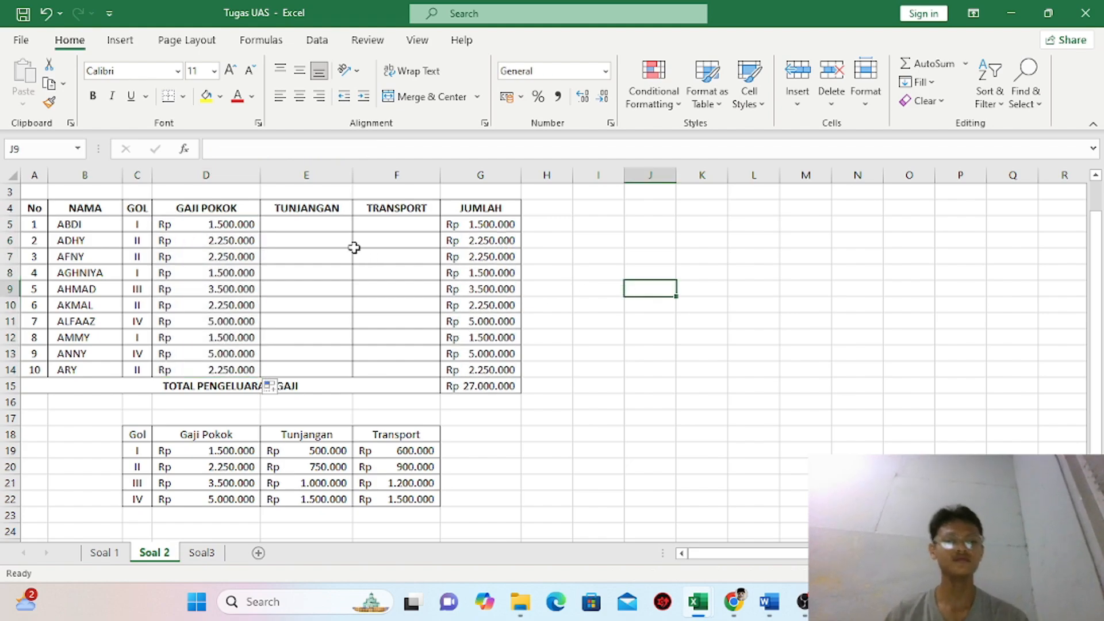
Enter =VLOOKUP(C5;$C$19:$F$22;3;0) in E5 for TUNJANGAN and fill it down through E14
{"action": "double_click", "coordinate": [334, 224]}
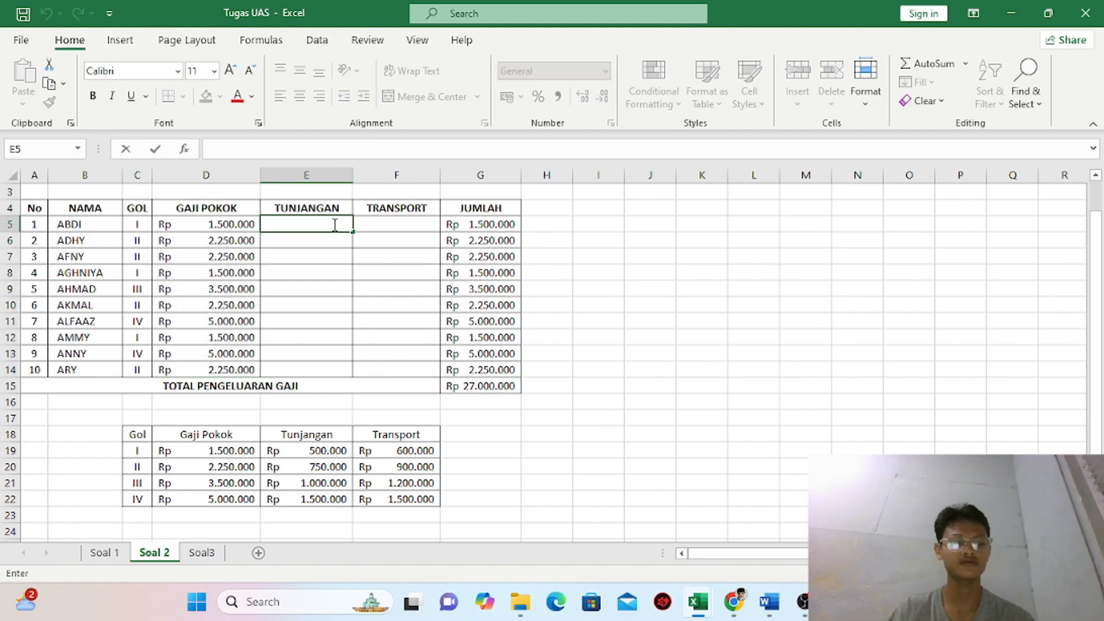
{"action": "type", "text": "=vl"}
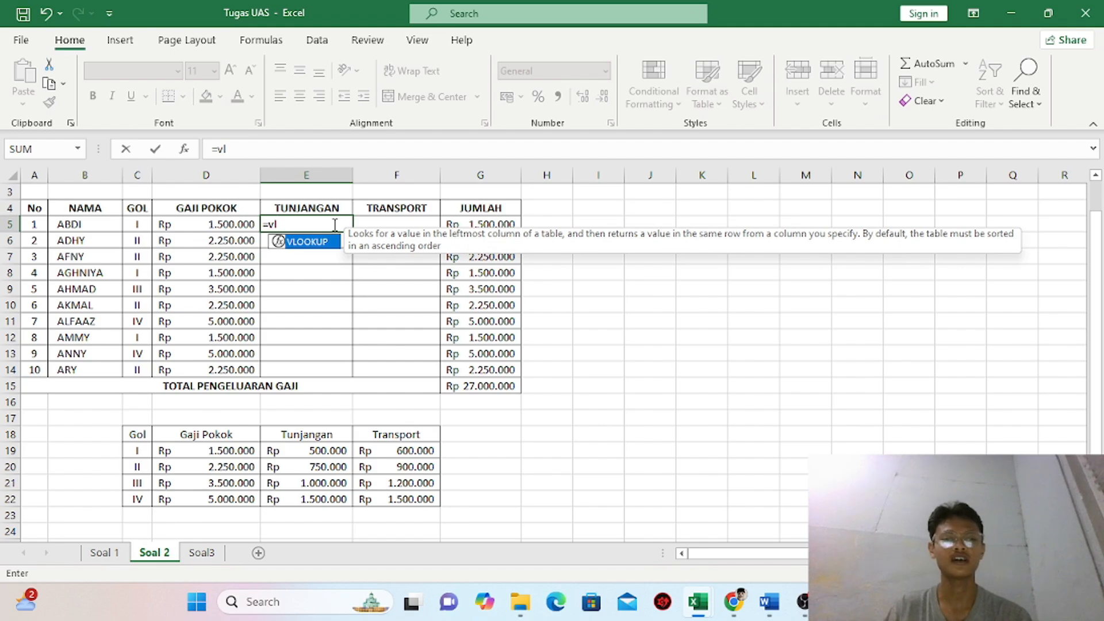
{"action": "double_click", "coordinate": [335, 241]}
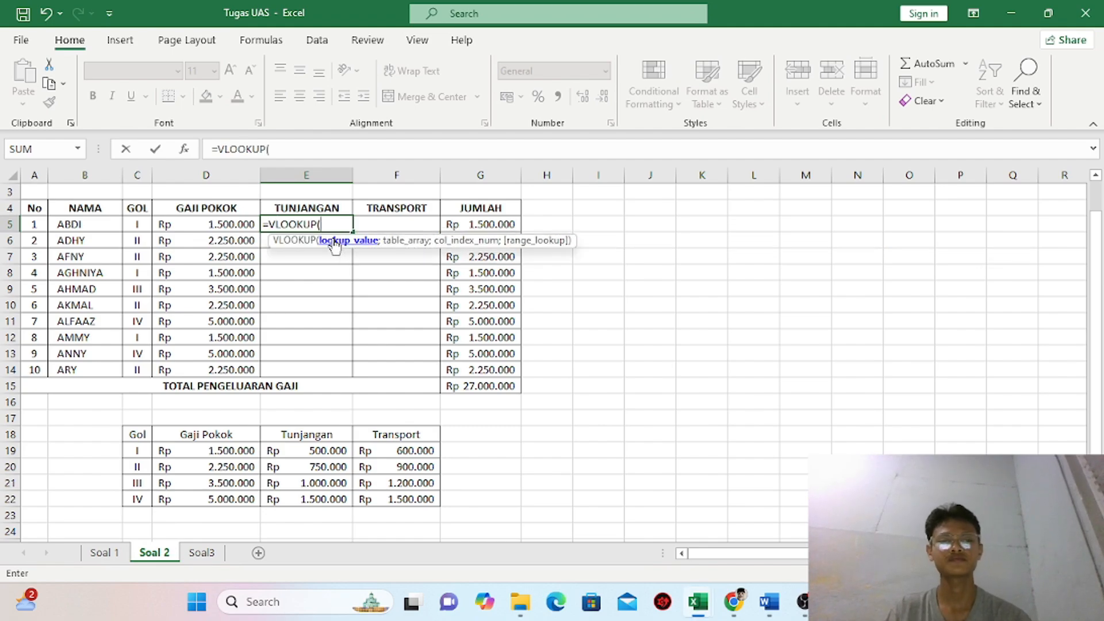
{"action": "left_click", "coordinate": [133, 228]}
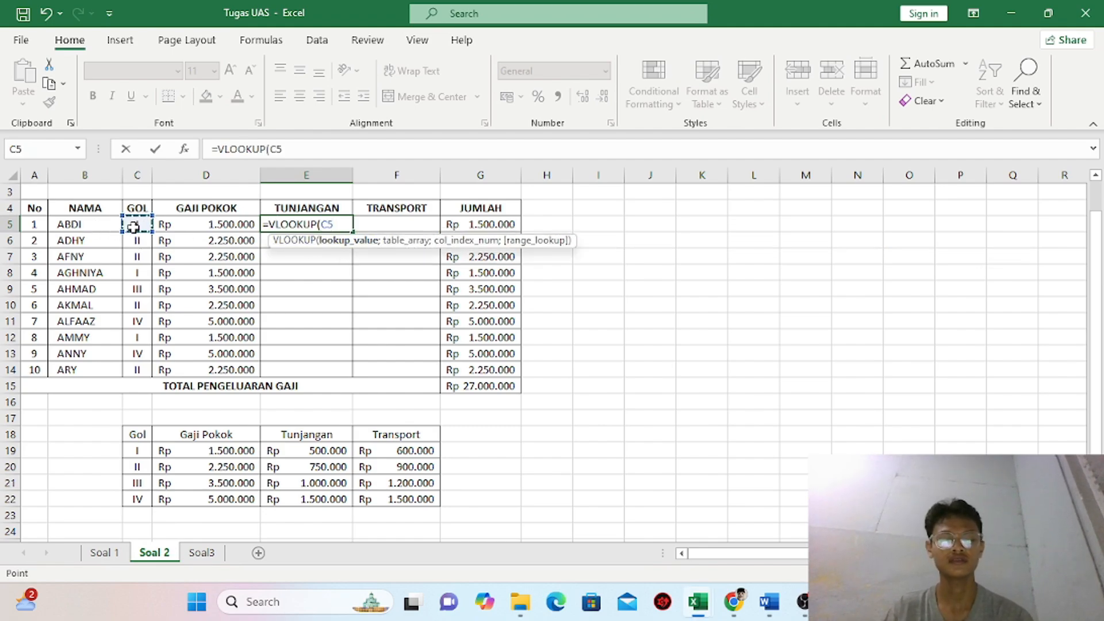
{"action": "type", "text": ";"}
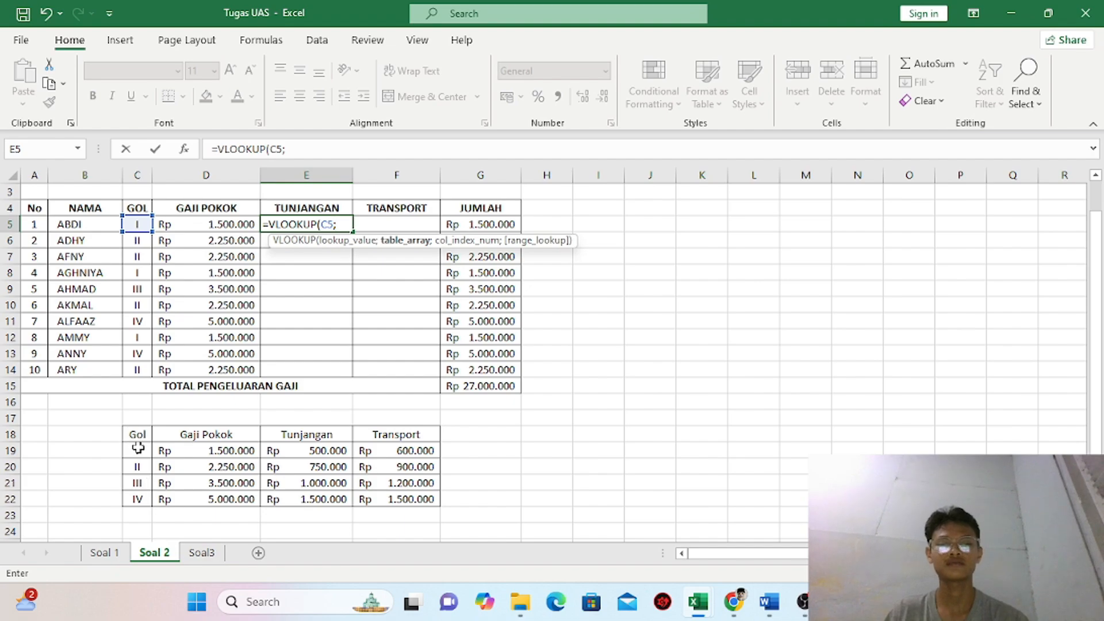
{"action": "left_click_drag", "start_coordinate": [138, 448], "coordinate": [380, 499]}
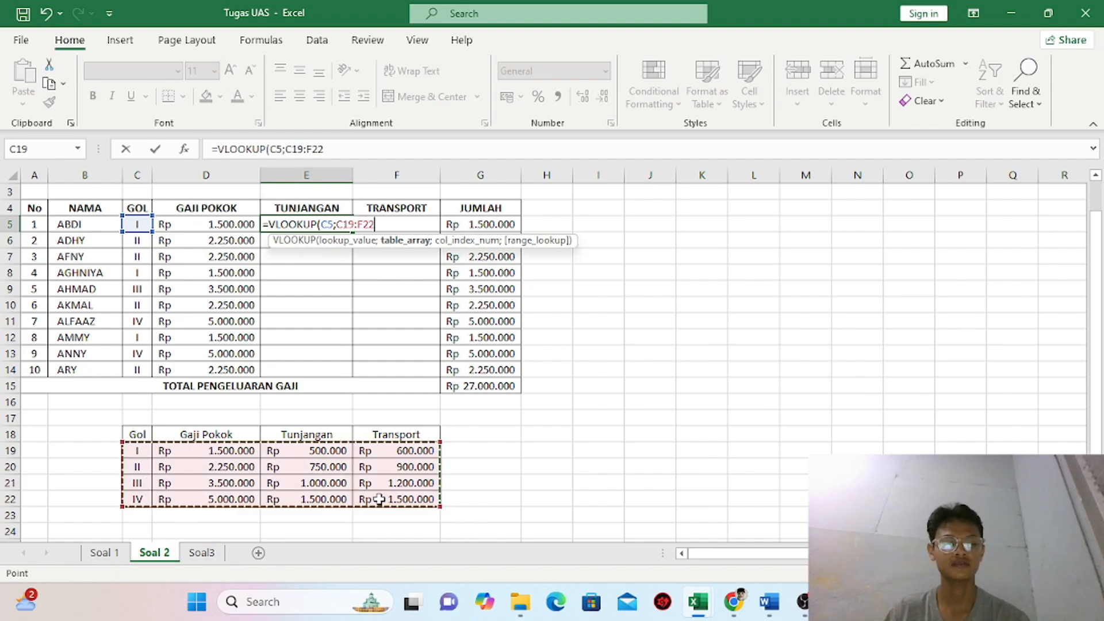
{"action": "key", "text": "F4"}
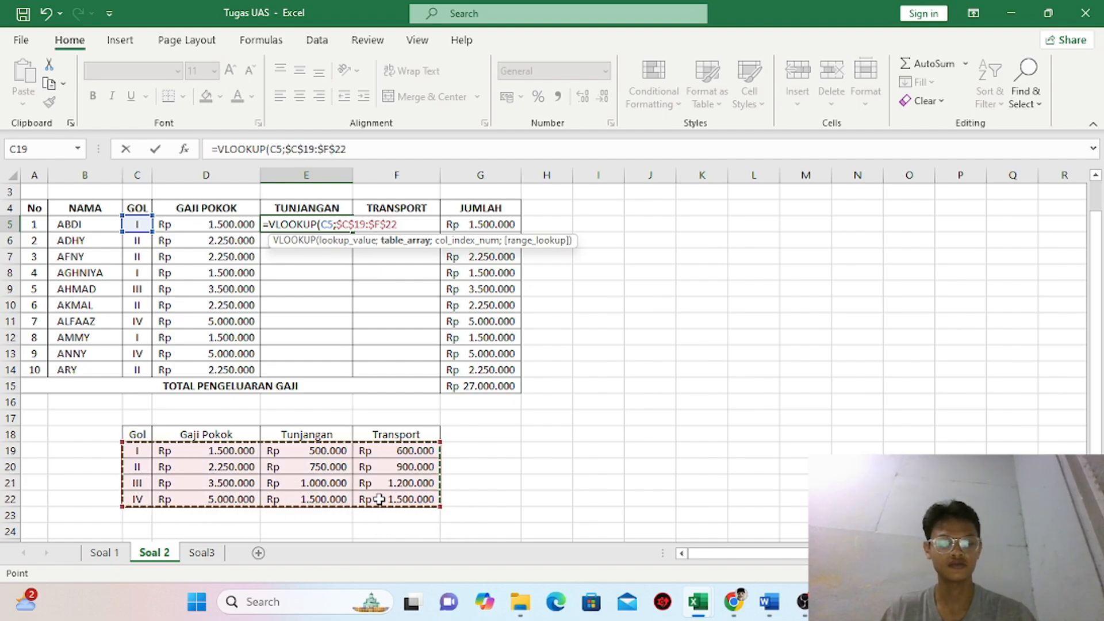
{"action": "type", "text": ";3"}
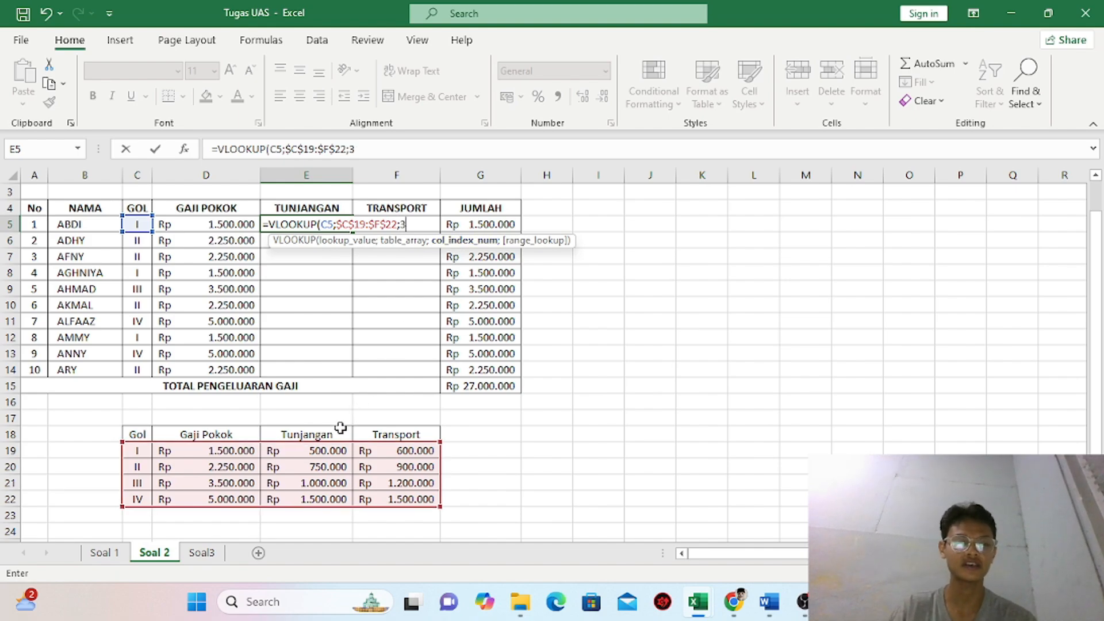
{"action": "type", "text": ";0"}
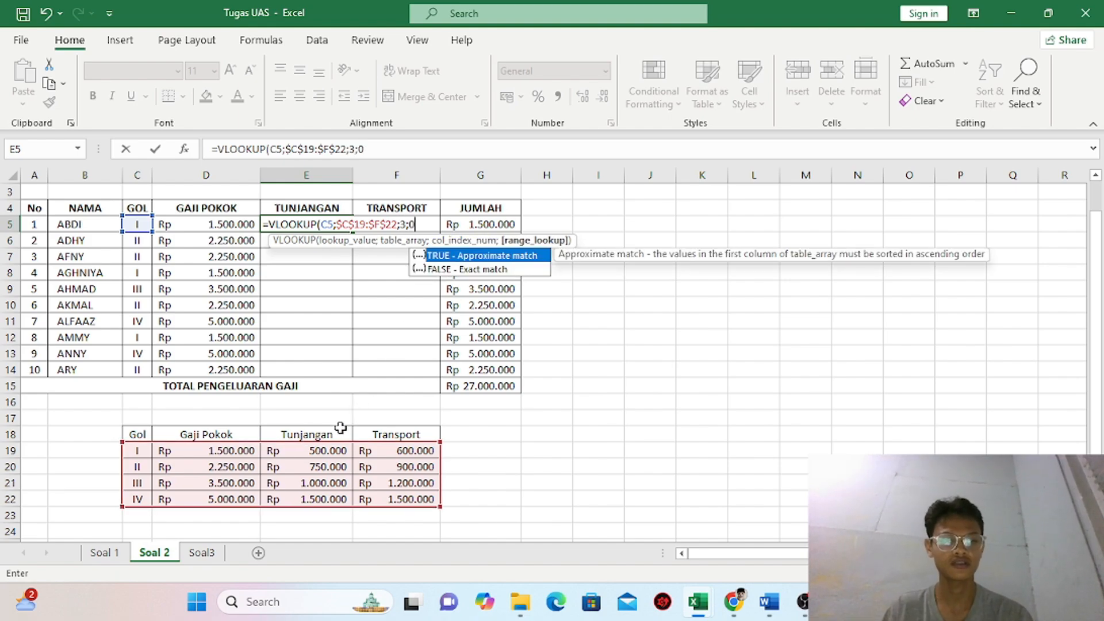
{"action": "key", "text": "Return"}
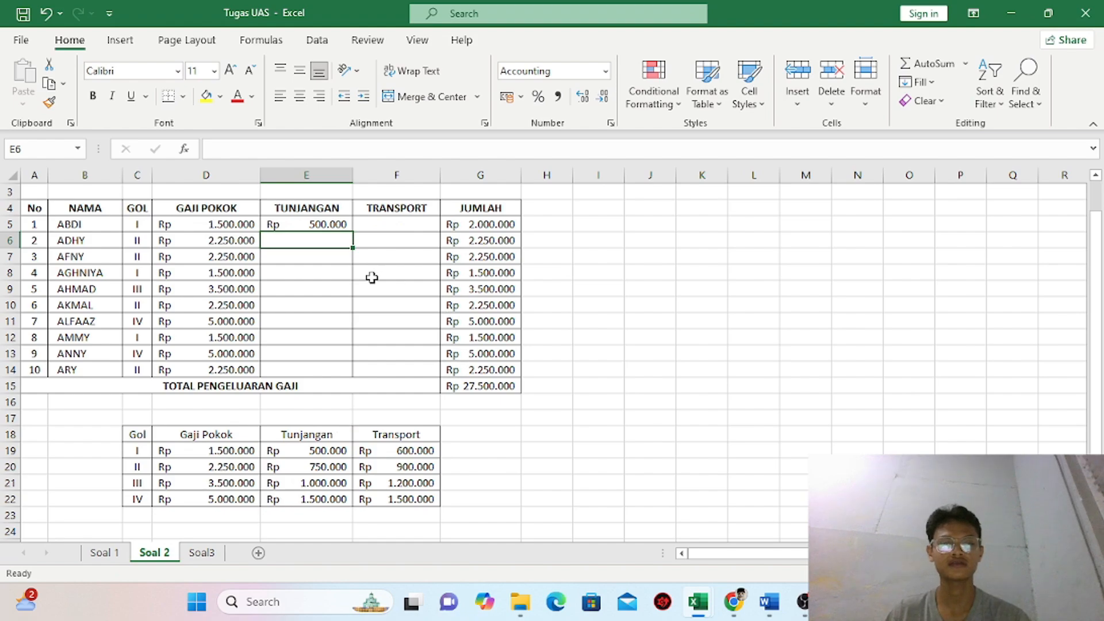
{"action": "left_click", "coordinate": [328, 218]}
{"action": "left_click_drag", "start_coordinate": [352, 231], "coordinate": [351, 375]}
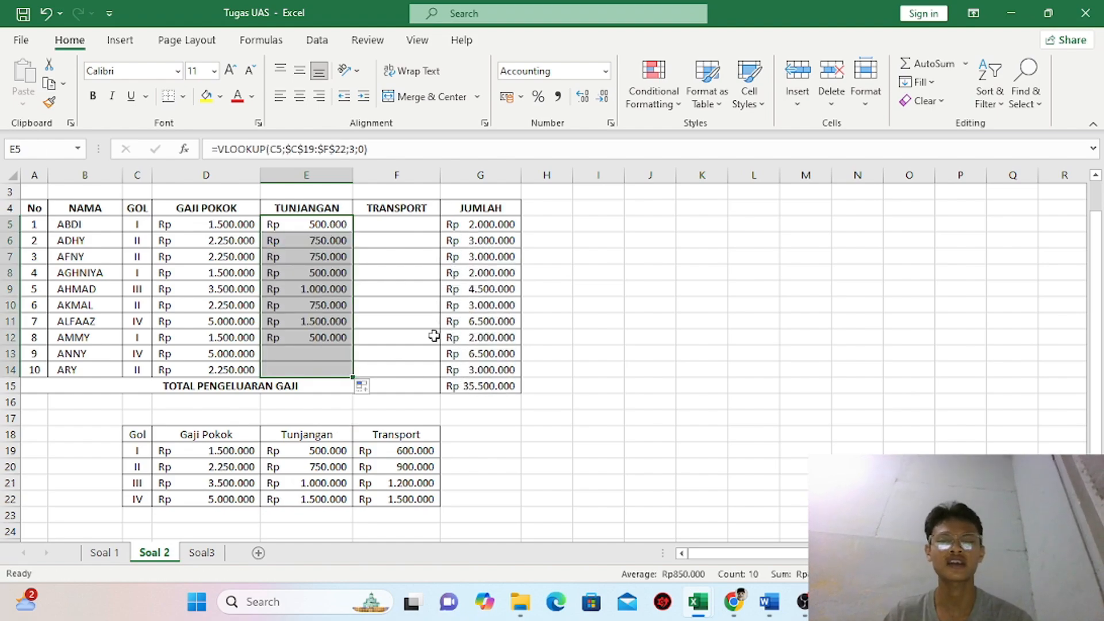
Enter =VLOOKUP(C5;$C$19:$F$22;4;0) in F5 for TRANSPORT and fill it down through F14
{"action": "double_click", "coordinate": [412, 228]}
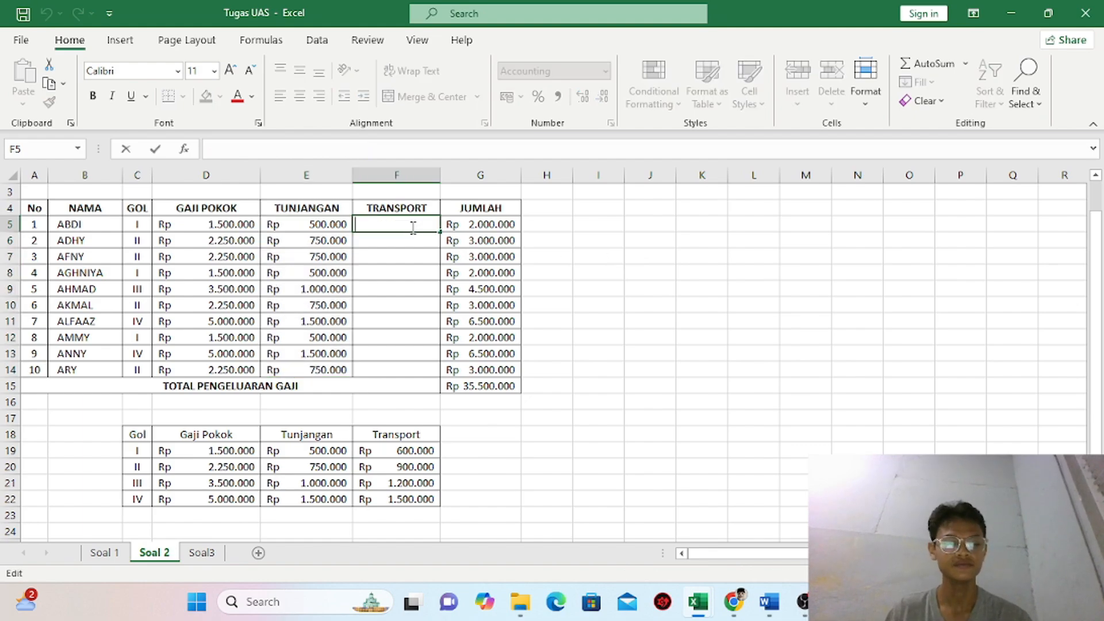
{"action": "type", "text": "=vloo"}
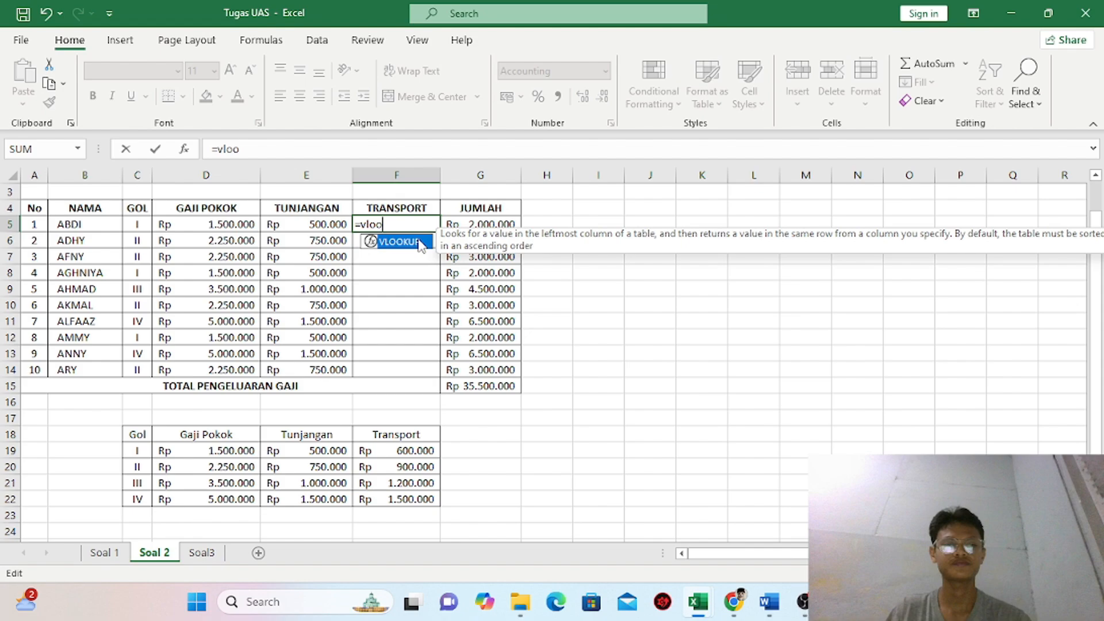
{"action": "double_click", "coordinate": [420, 244]}
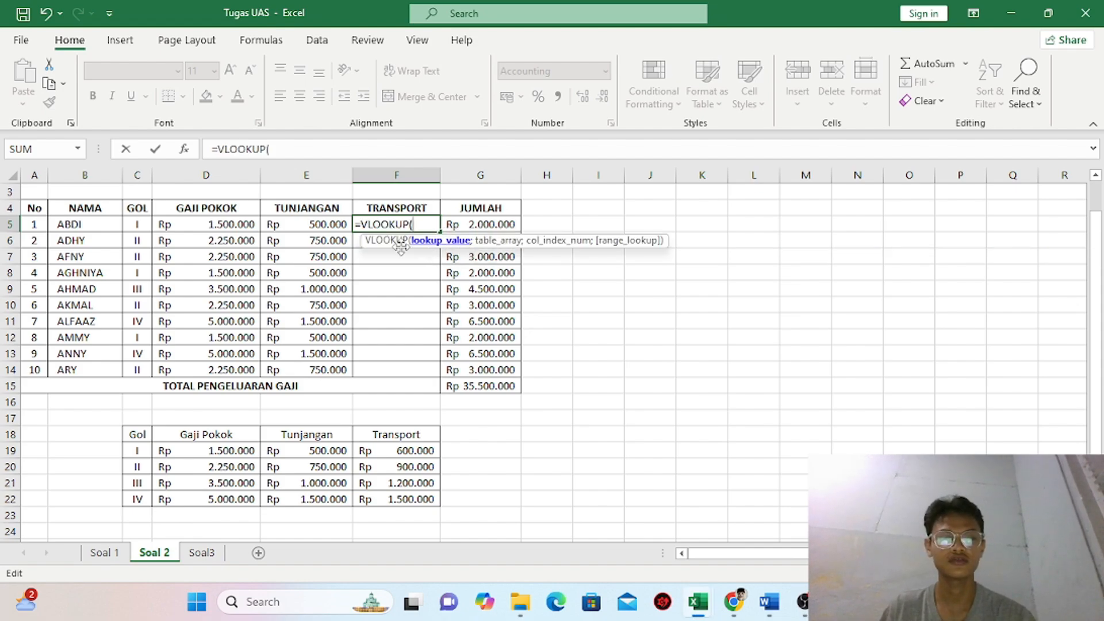
{"action": "left_click", "coordinate": [136, 227]}
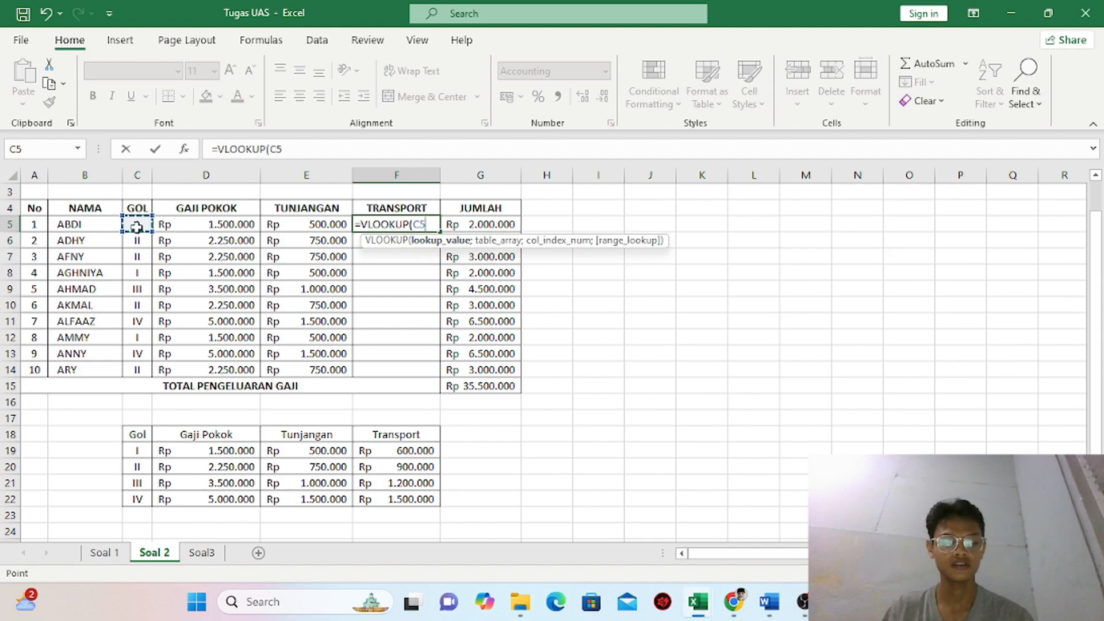
{"action": "type", "text": ";"}
{"action": "left_click_drag", "start_coordinate": [139, 458], "coordinate": [387, 500]}
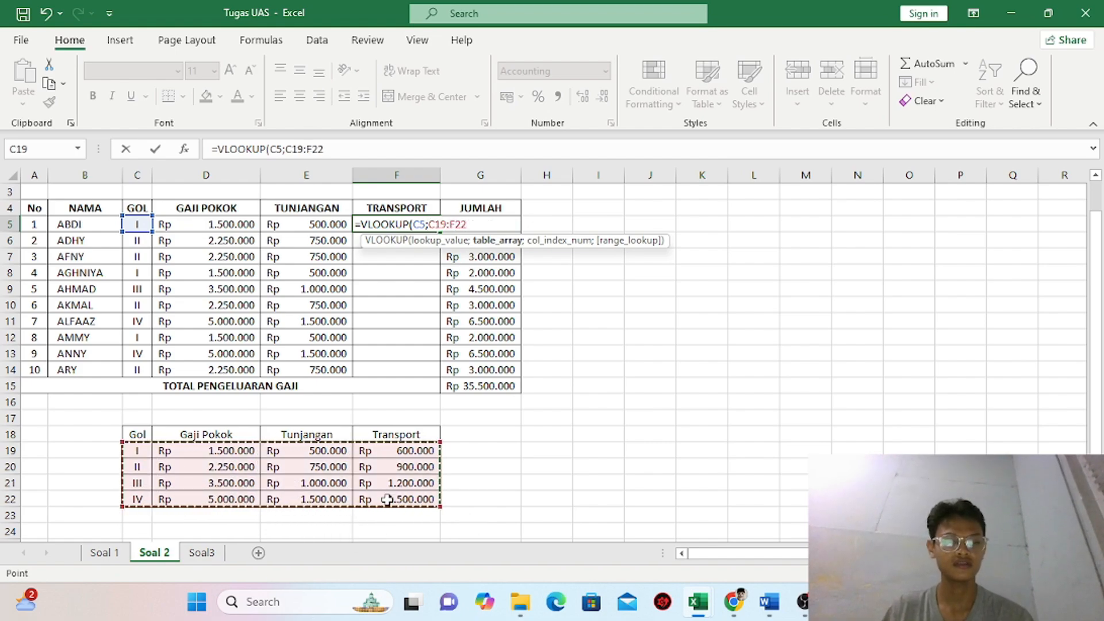
{"action": "key", "text": "F4"}
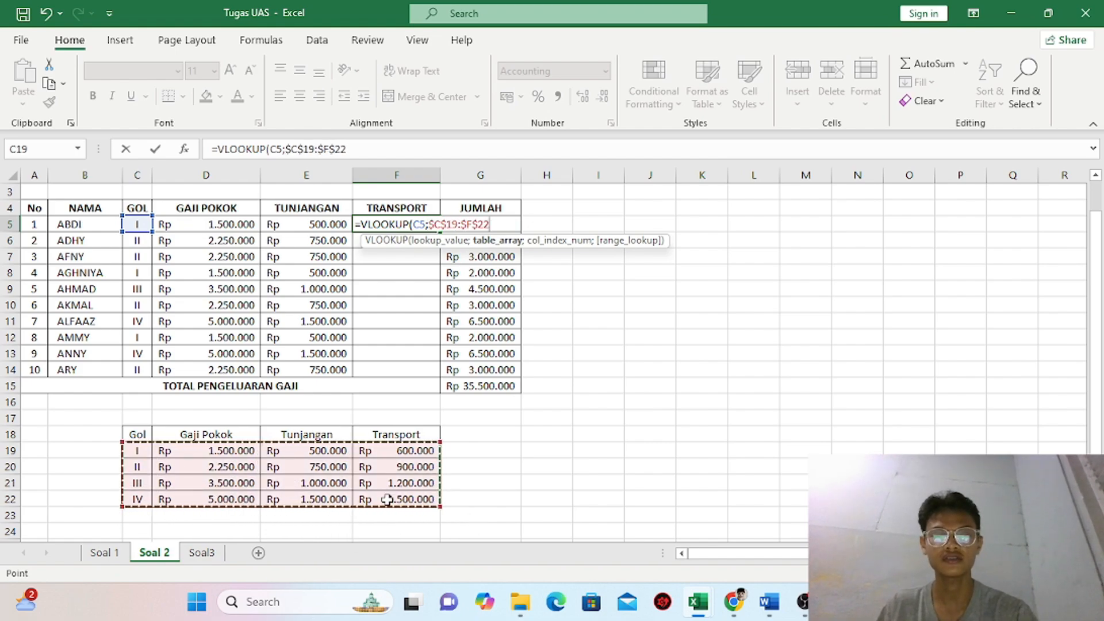
{"action": "type", "text": ";"}
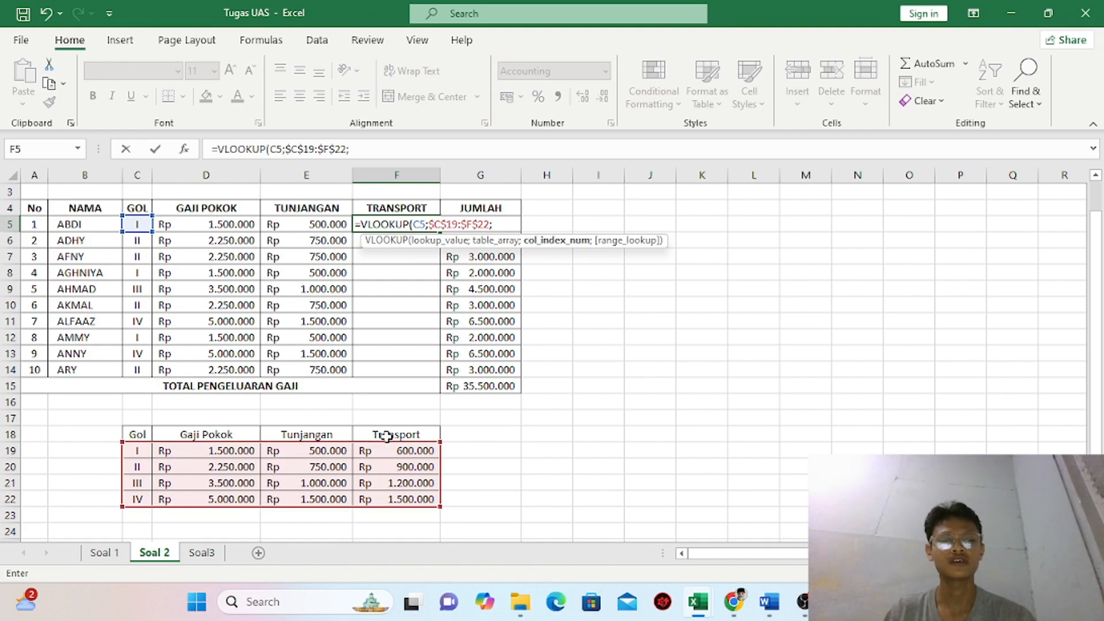
{"action": "type", "text": "4;0"}
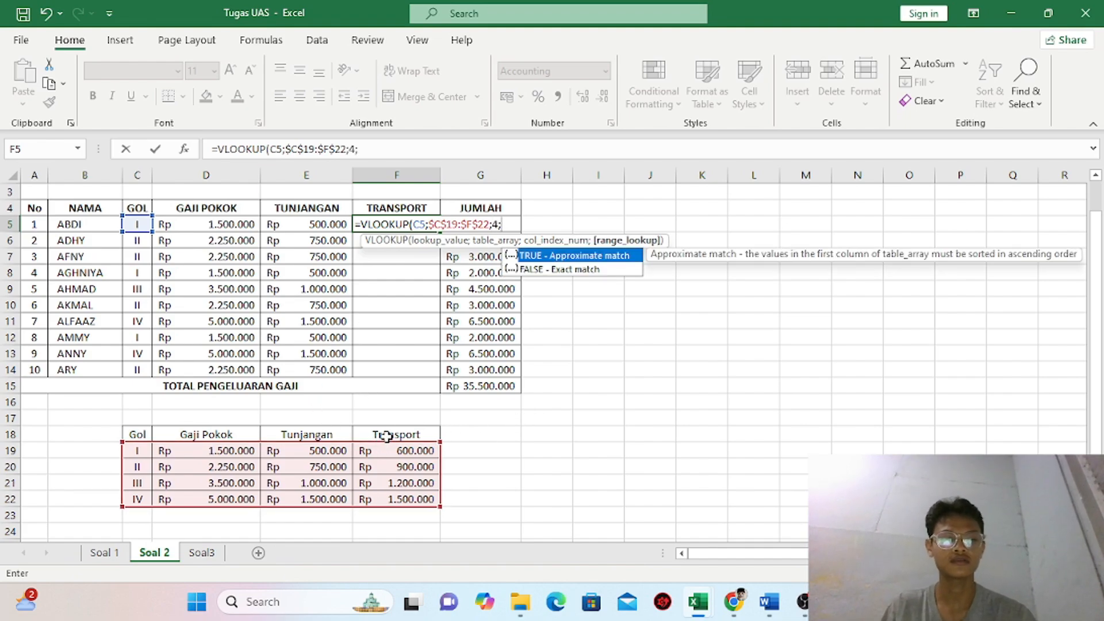
{"action": "key", "text": "Return"}
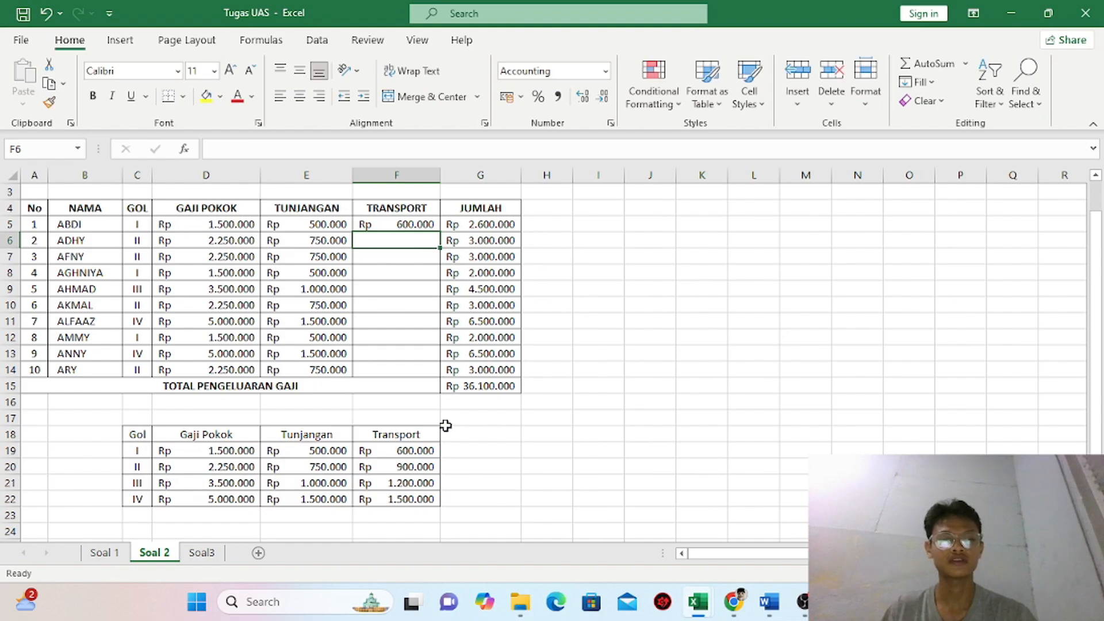
{"action": "left_click", "coordinate": [415, 226]}
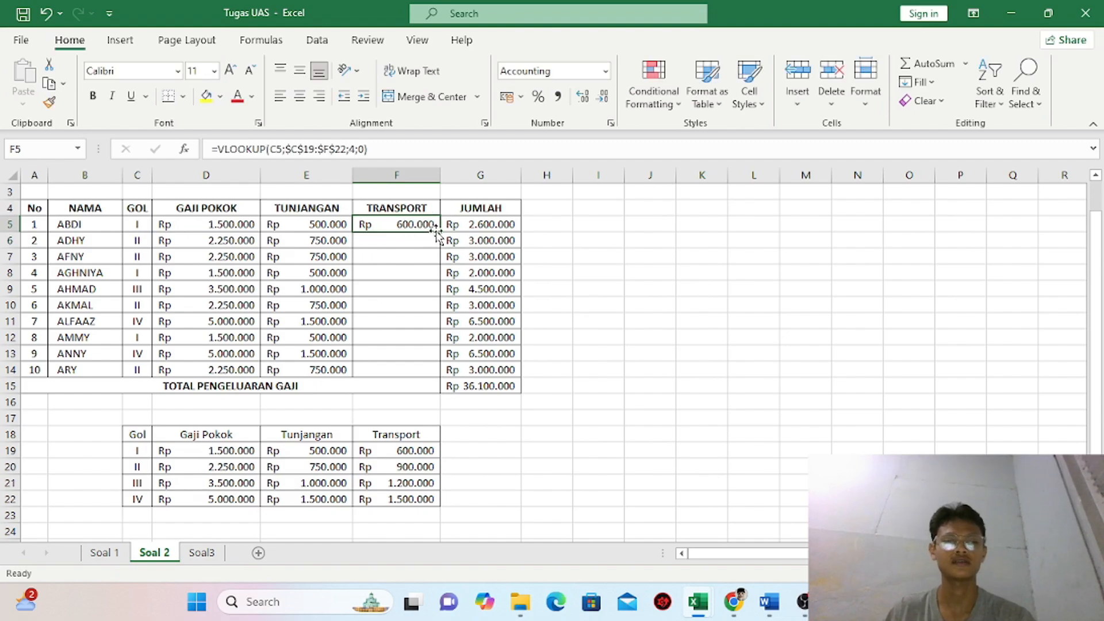
{"action": "left_click_drag", "start_coordinate": [440, 231], "coordinate": [443, 372]}
Inspect the TOTAL PENGELUARAN GAJI formula in cell G15 and leave the cell
{"action": "double_click", "coordinate": [486, 385]}
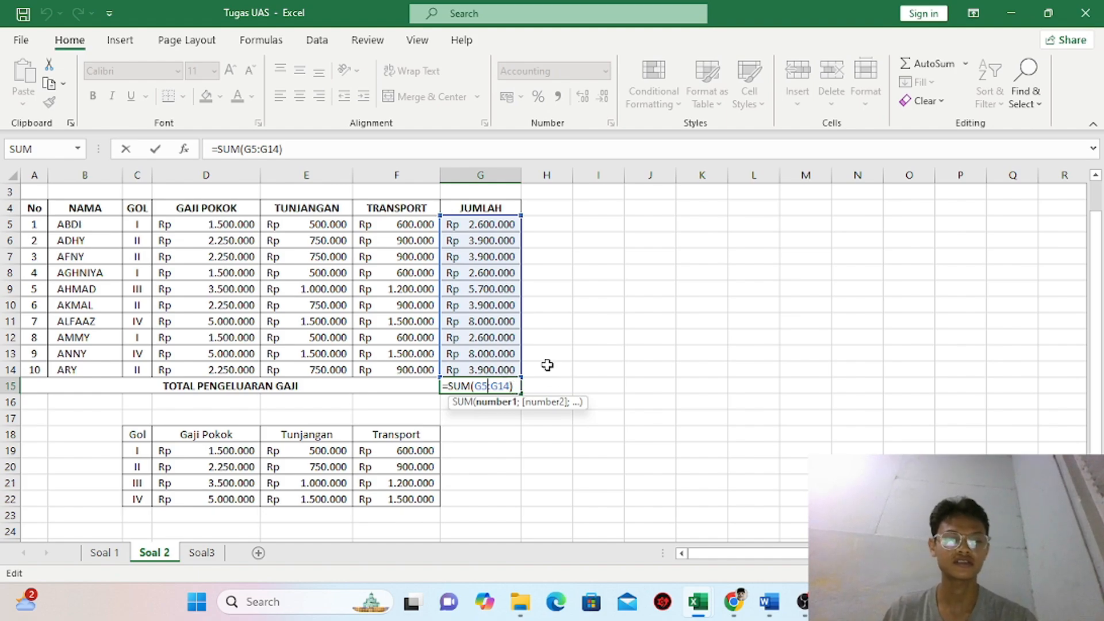
{"action": "left_click", "coordinate": [599, 317]}
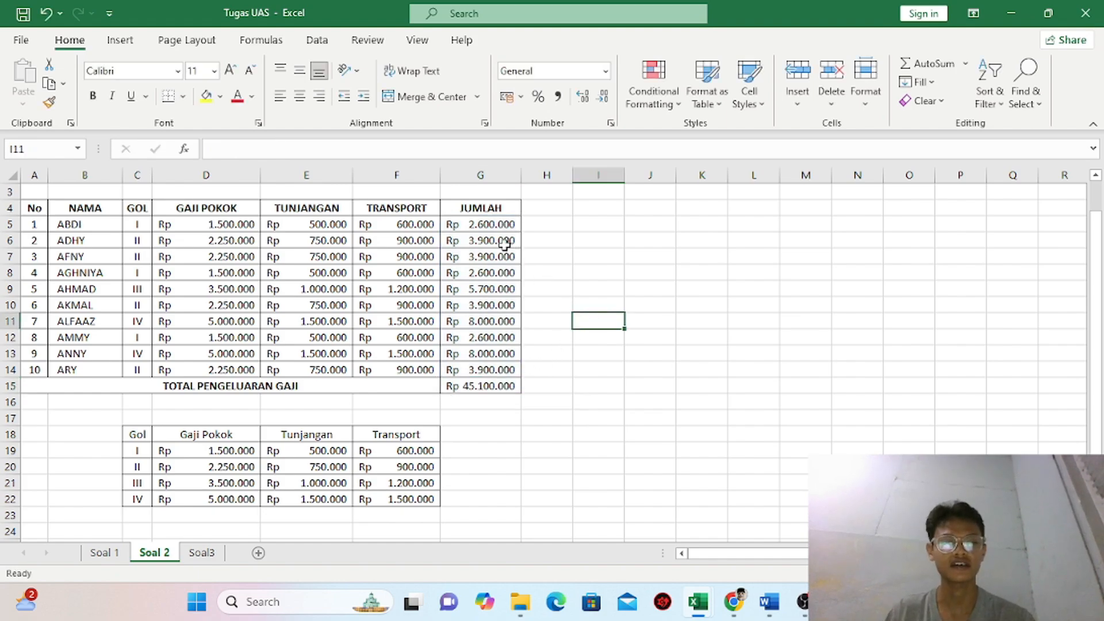
Clear the JUMLAH formula in G5 and re-enter it as a SUM of the first employee's pay components, D5:F5
{"action": "left_click", "coordinate": [502, 229]}
{"action": "double_click", "coordinate": [505, 224]}
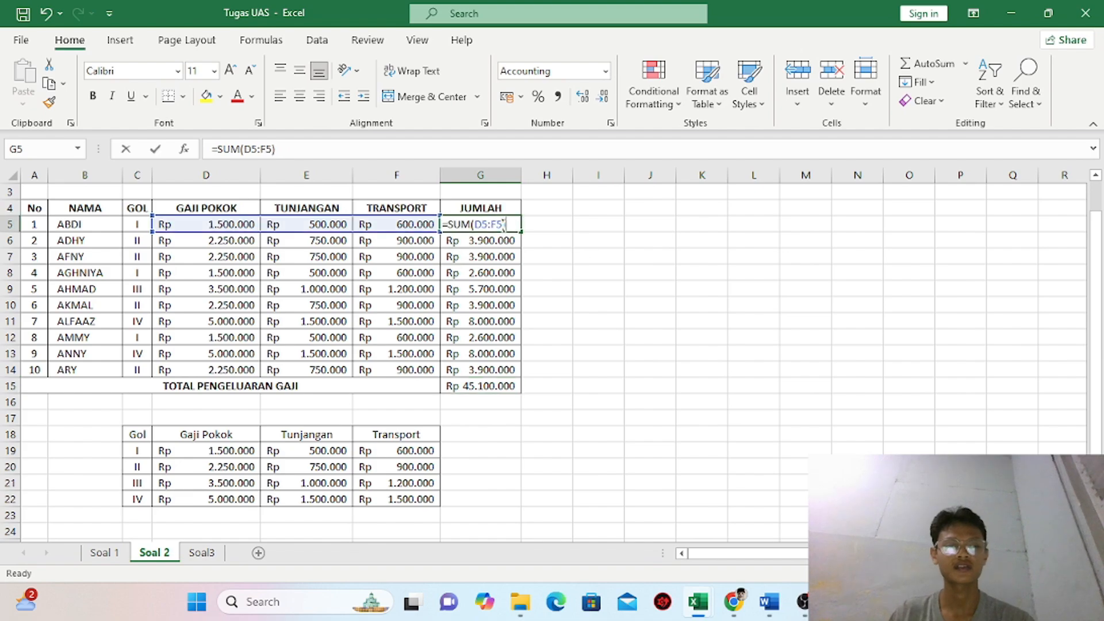
{"action": "key", "text": "BackSpace"}
{"action": "key", "text": "BackSpace"}
{"action": "key", "text": "BackSpace"}
{"action": "key", "text": "BackSpace"}
{"action": "key", "text": "BackSpace"}
{"action": "key", "text": "BackSpace"}
{"action": "key", "text": "BackSpace"}
{"action": "key", "text": "BackSpace"}
{"action": "key", "text": "BackSpace"}
{"action": "key", "text": "BackSpace"}
{"action": "key", "text": "BackSpace"}
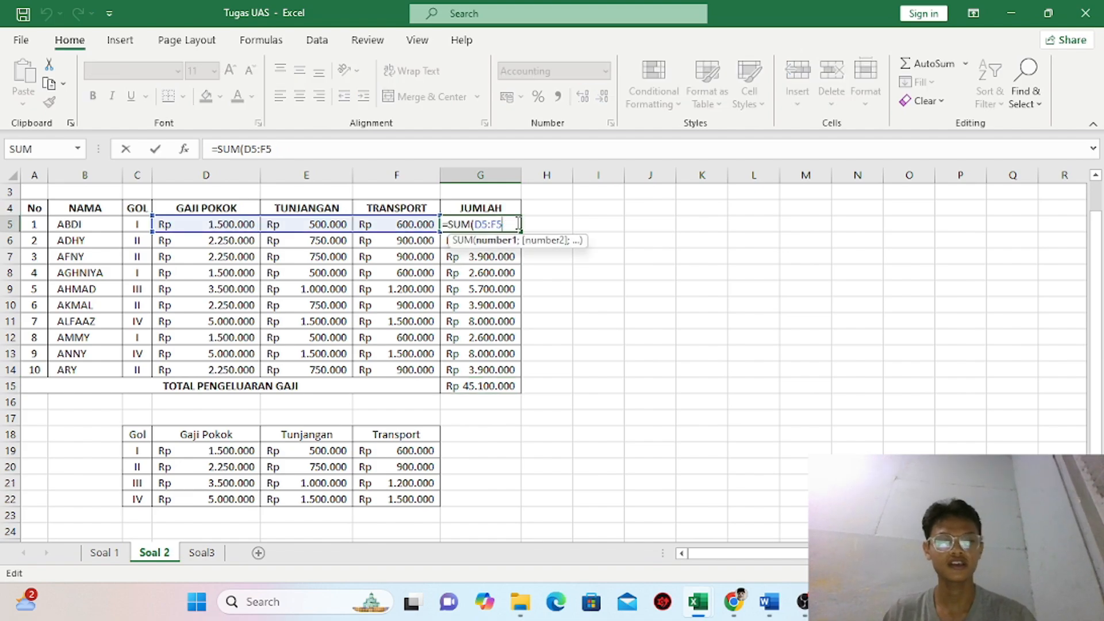
{"action": "type", "text": "="}
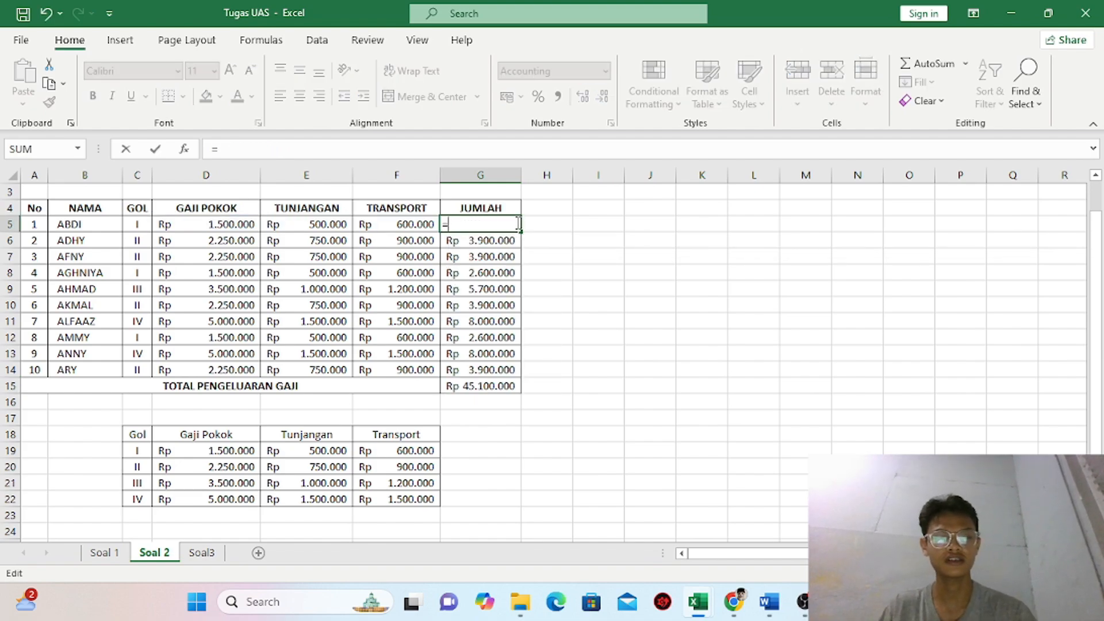
{"action": "type", "text": "sum"}
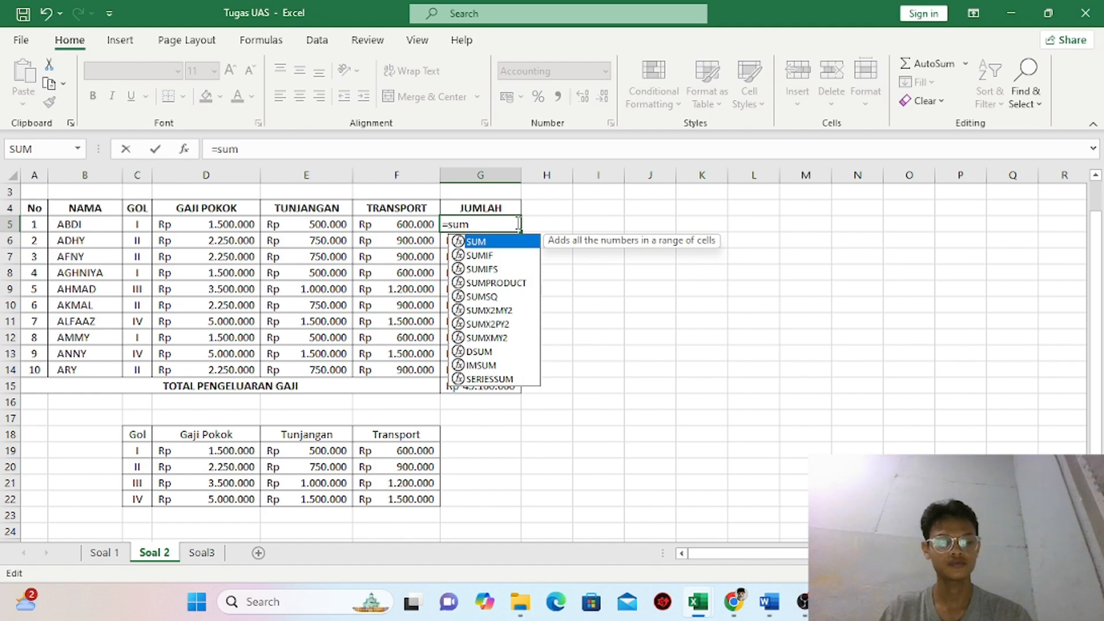
{"action": "type", "text": "("}
{"action": "left_click_drag", "start_coordinate": [229, 224], "coordinate": [381, 227]}
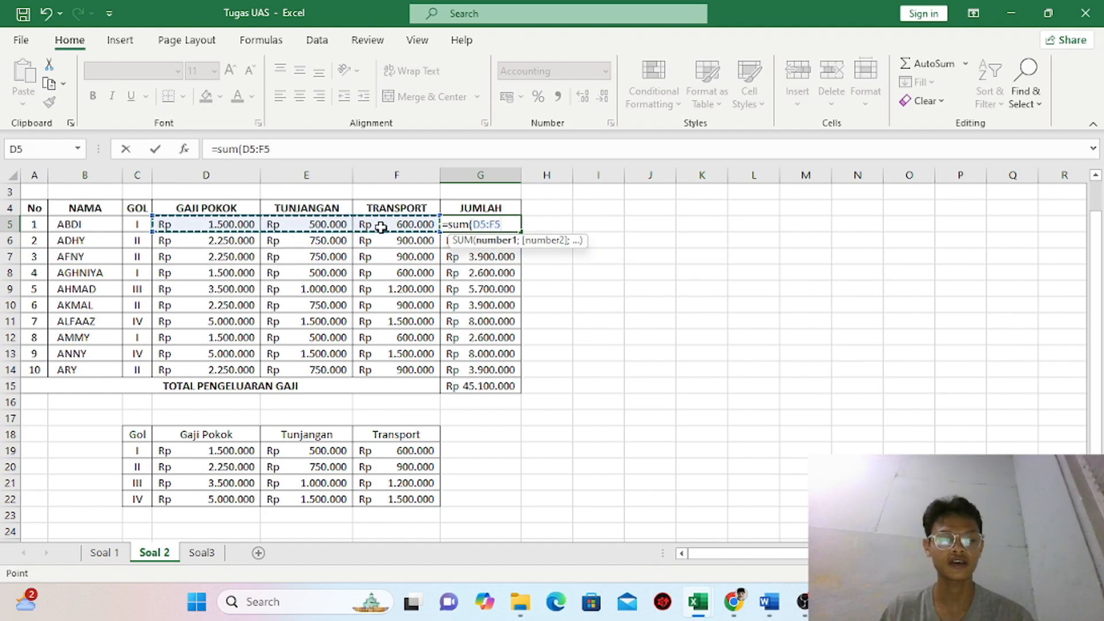
{"action": "key", "text": "Return"}
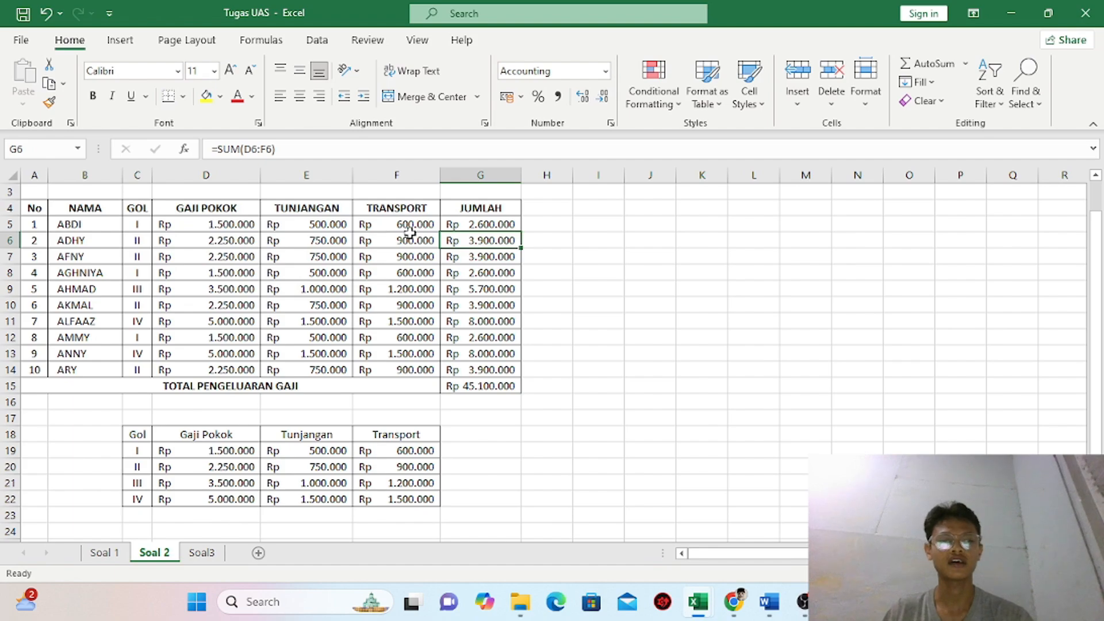
{"action": "left_click", "coordinate": [505, 223]}
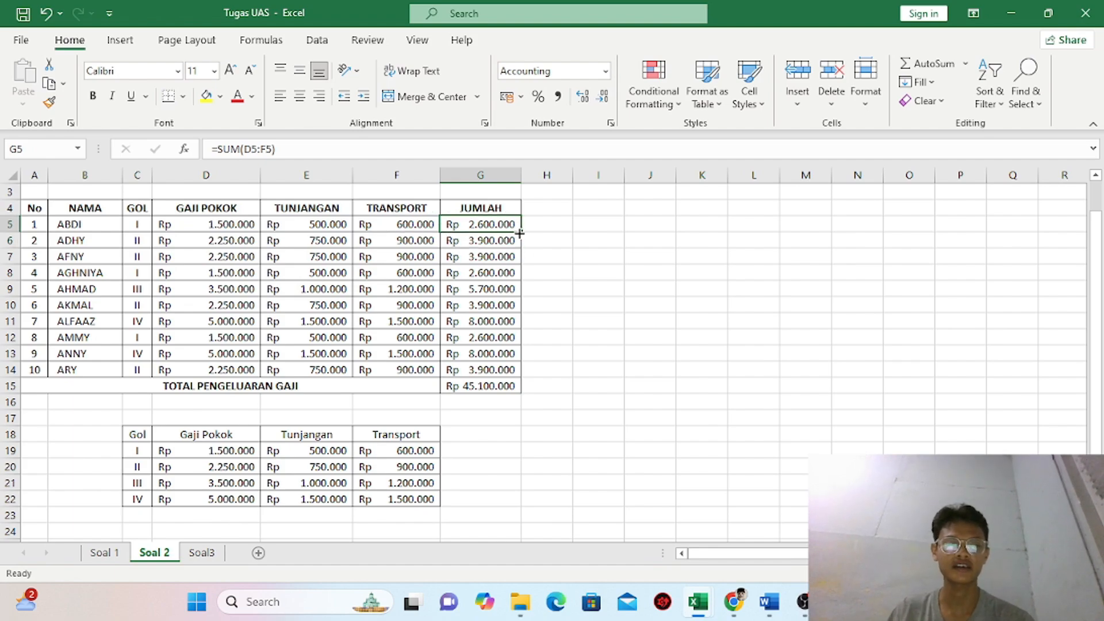
Re-enter the TOTAL PENGELUARAN GAJI formula in G15 as a SUM over the JUMLAH range G5:G14
{"action": "double_click", "coordinate": [511, 386]}
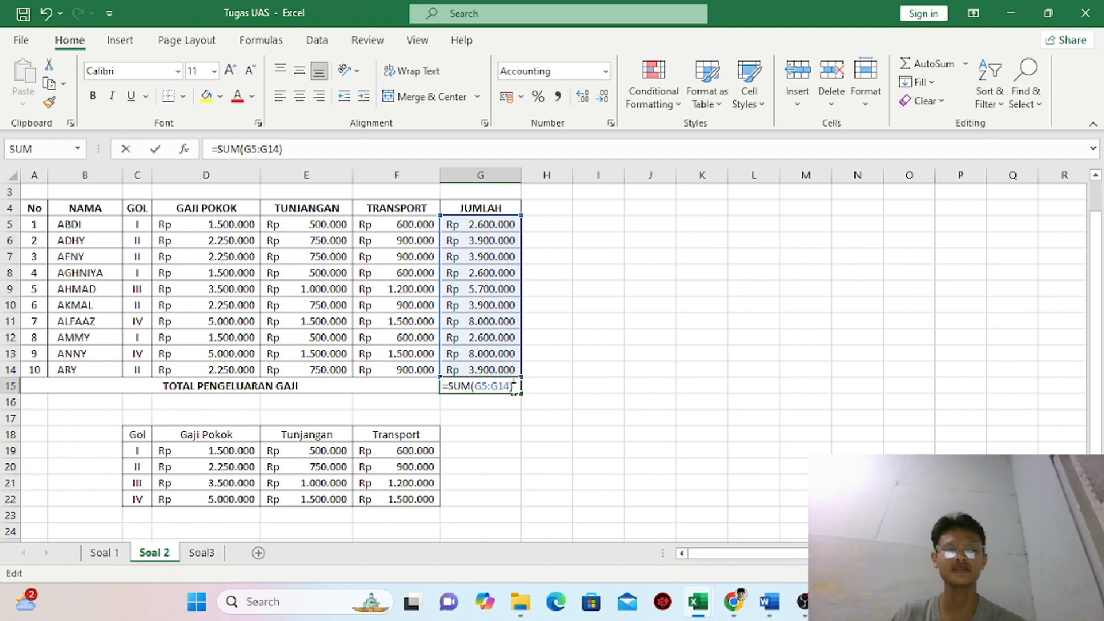
{"action": "key", "text": "BackSpace"}
{"action": "key", "text": "BackSpace"}
{"action": "key", "text": "BackSpace"}
{"action": "key", "text": "BackSpace"}
{"action": "key", "text": "BackSpace"}
{"action": "key", "text": "BackSpace"}
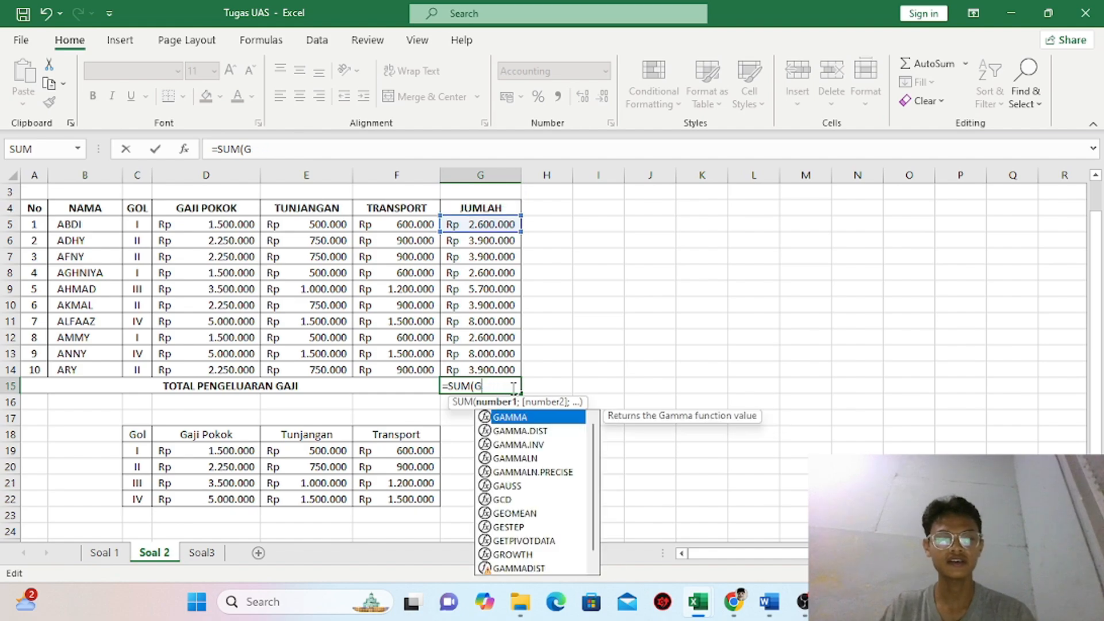
{"action": "key", "text": "BackSpace"}
{"action": "left_click_drag", "start_coordinate": [493, 225], "coordinate": [511, 368]}
{"action": "key", "text": "Return"}
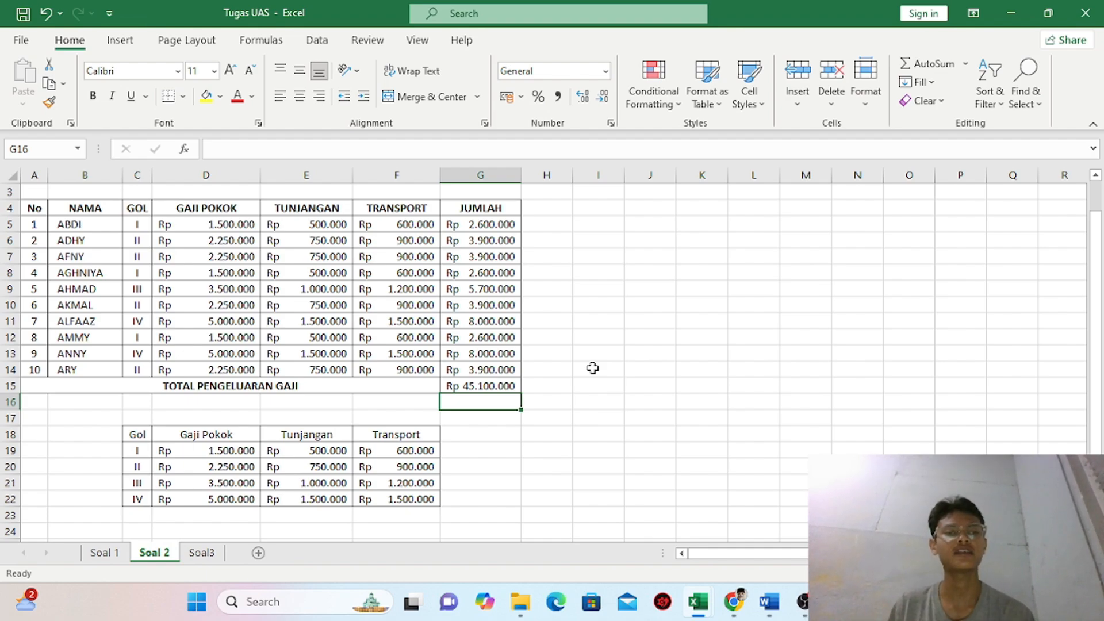
Open the Soal3 sheet and read the AND and OR grading rules for question 3 in the Word exam document
{"action": "left_click", "coordinate": [202, 553]}
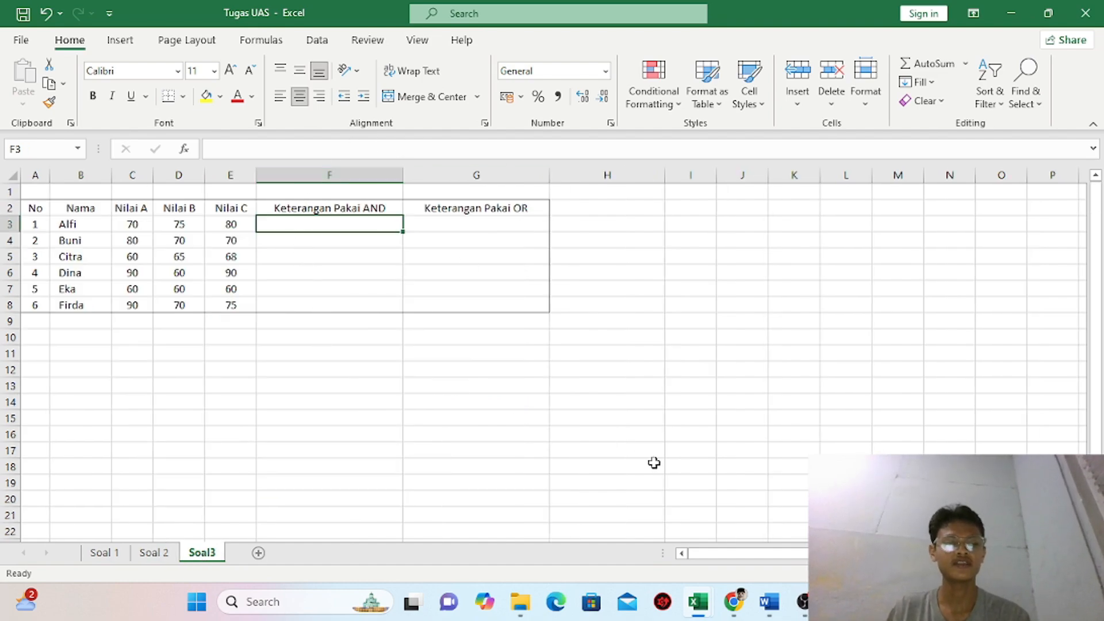
{"action": "left_click", "coordinate": [769, 601]}
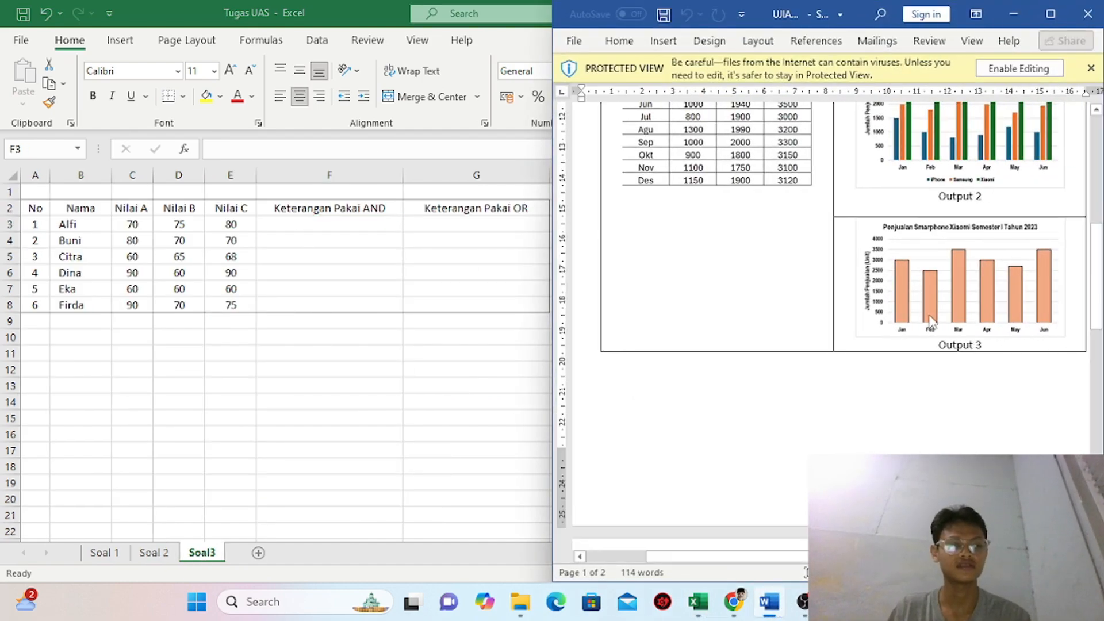
{"action": "scroll", "coordinate": [930, 320], "scroll_direction": "down", "scroll_amount": 15}
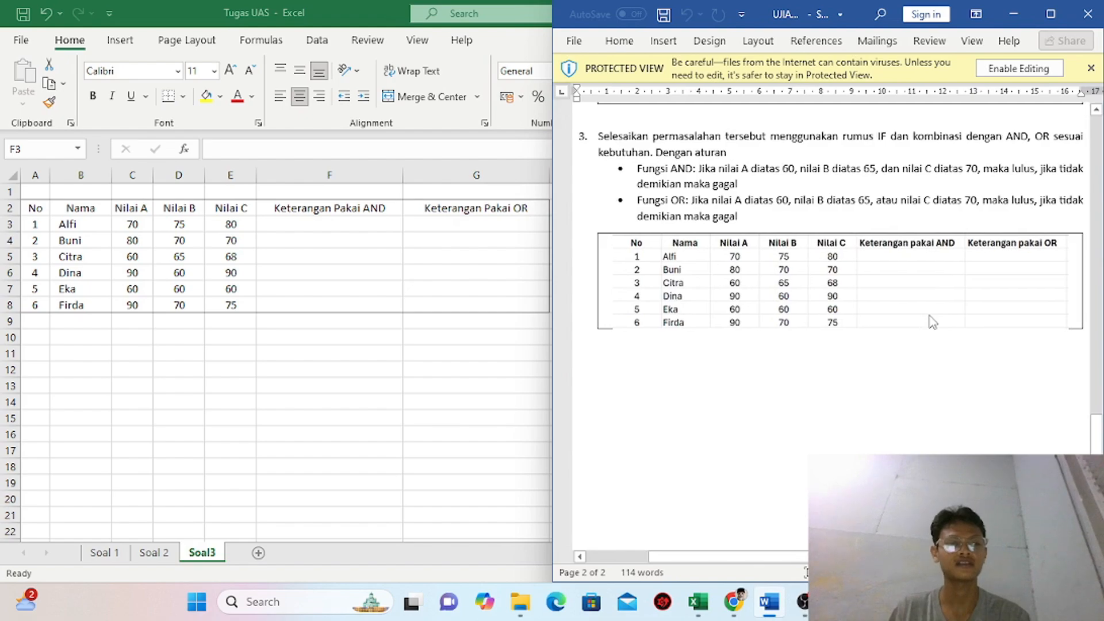
{"action": "scroll", "coordinate": [833, 144], "scroll_direction": "up", "scroll_amount": 1}
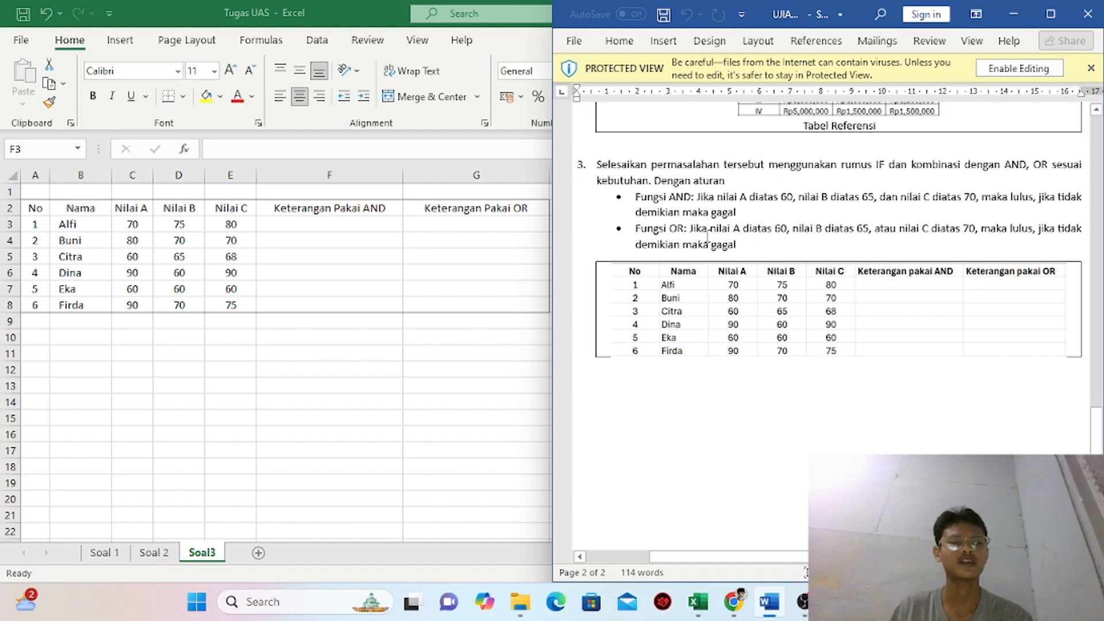
{"action": "left_click", "coordinate": [1014, 13]}
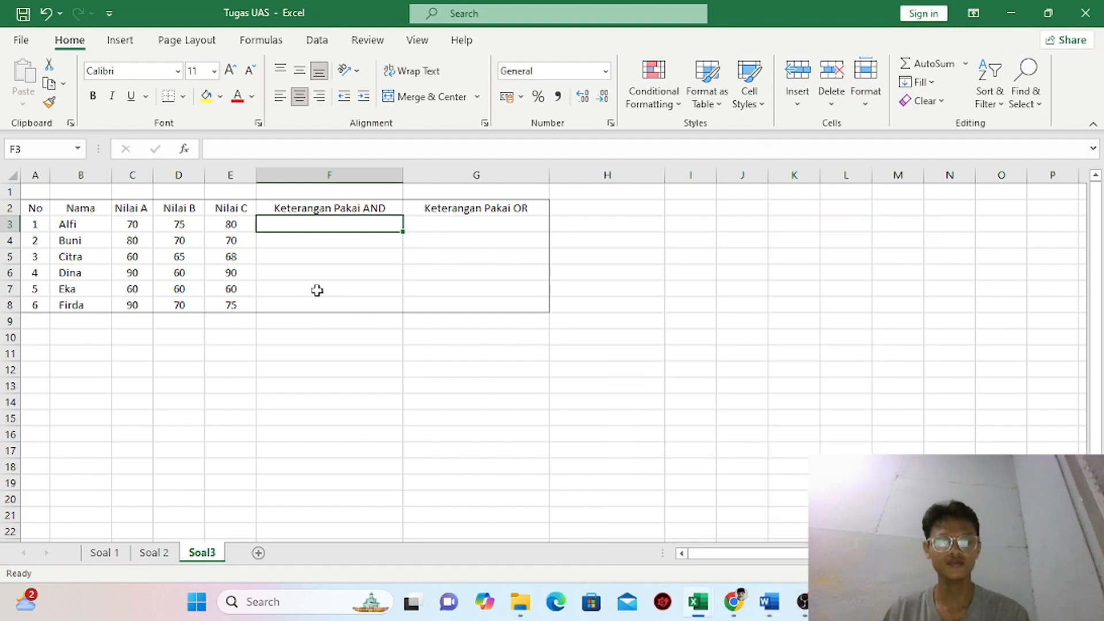
Begin an IF formula with a nested AND in F3, using C3>60 as its first condition after checking the threshold in the Word document
{"action": "double_click", "coordinate": [337, 225]}
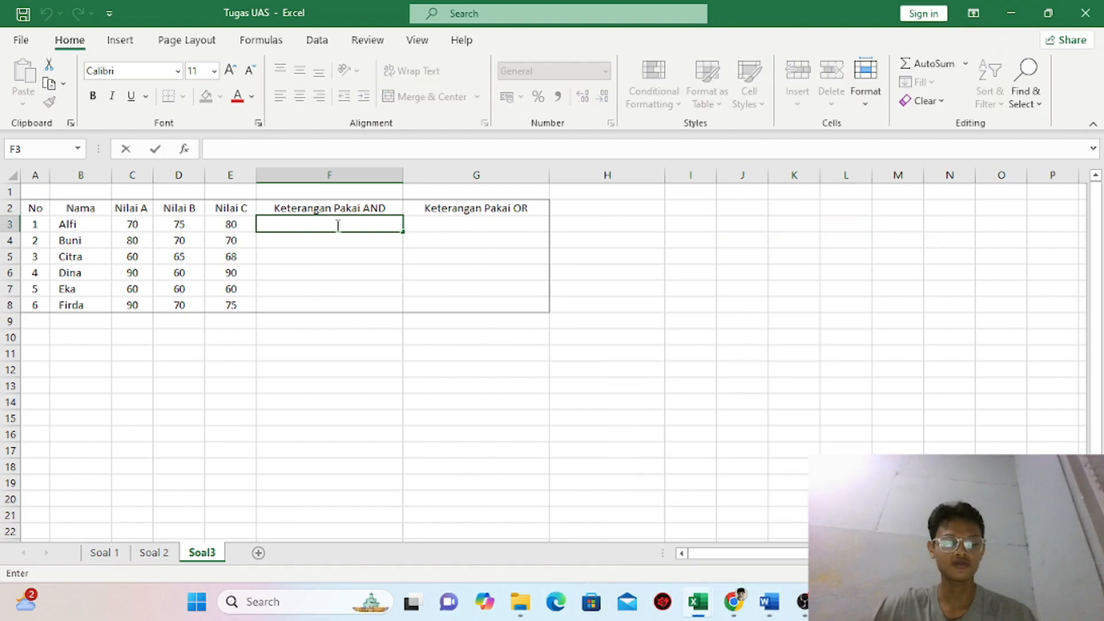
{"action": "type", "text": "="}
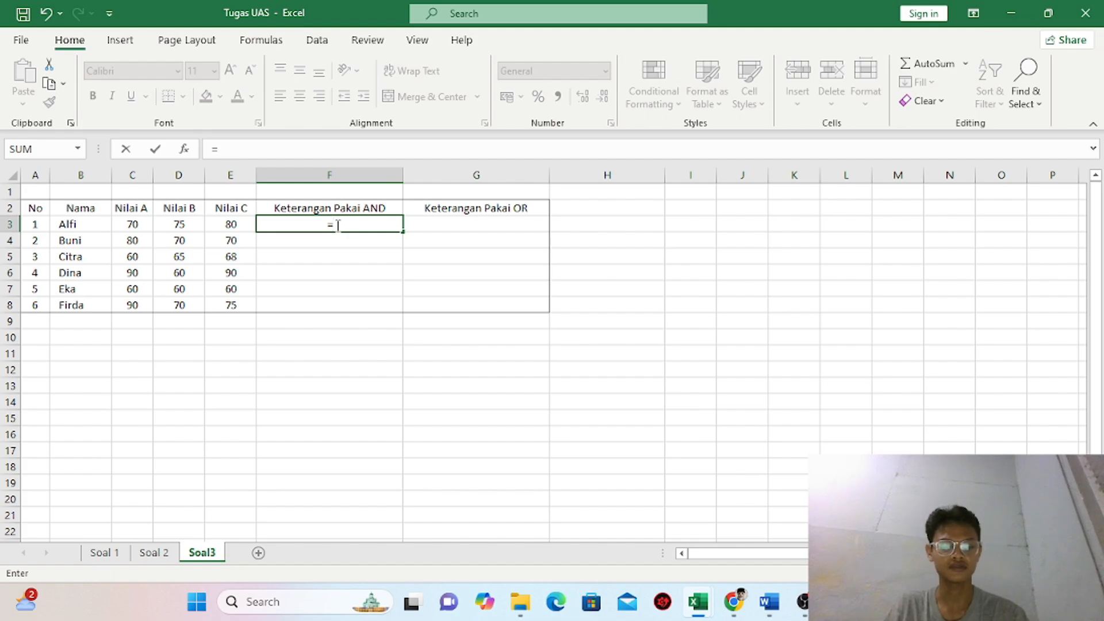
{"action": "type", "text": "if("}
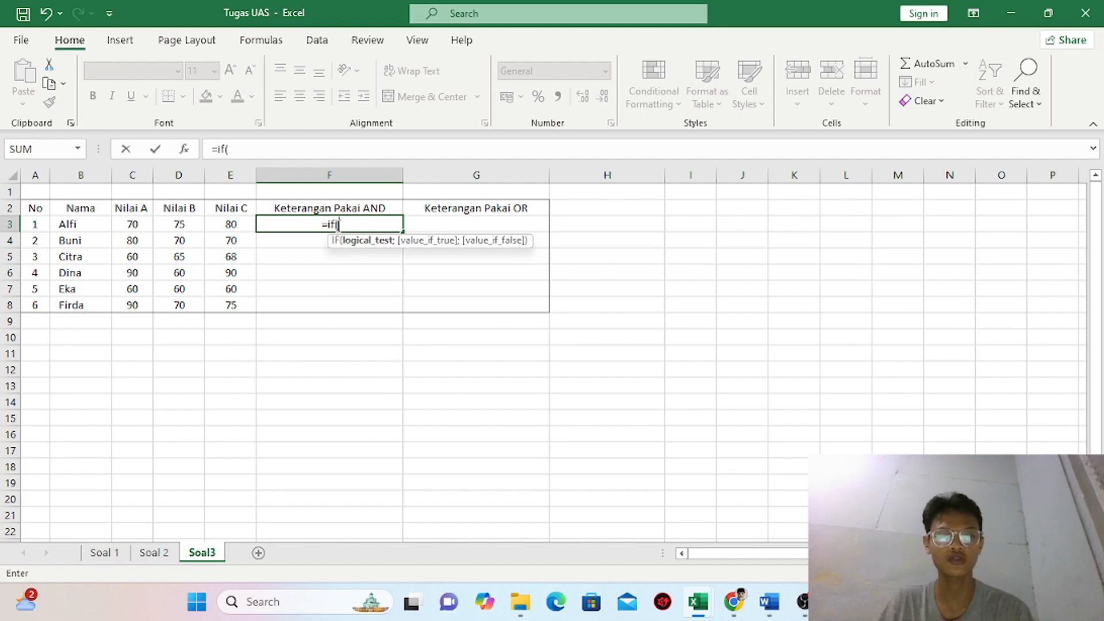
{"action": "type", "text": "AND"}
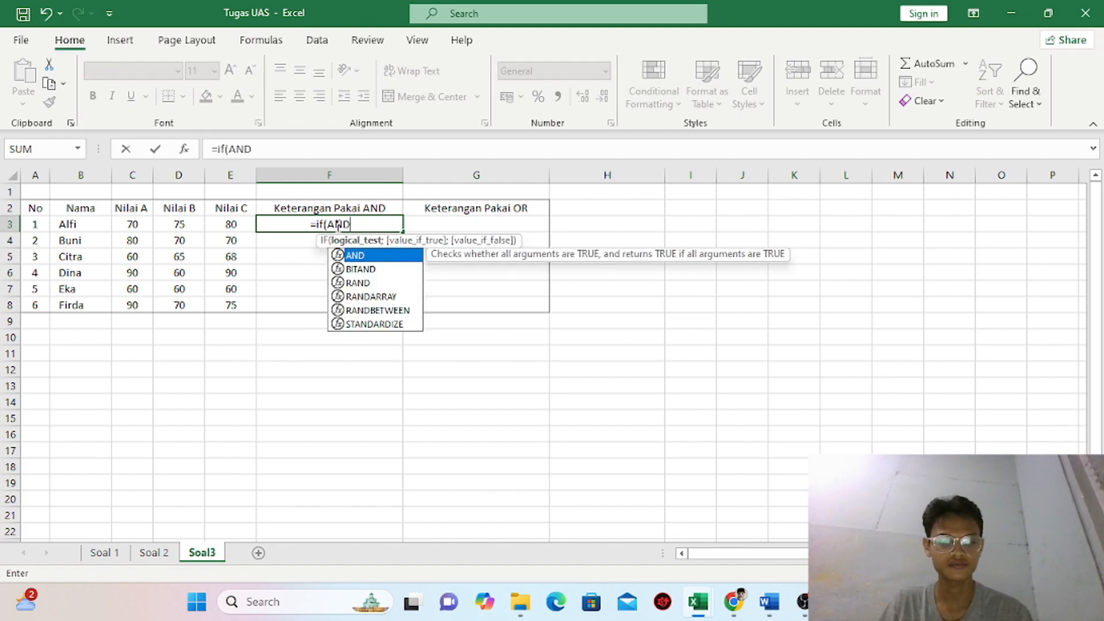
{"action": "type", "text": "("}
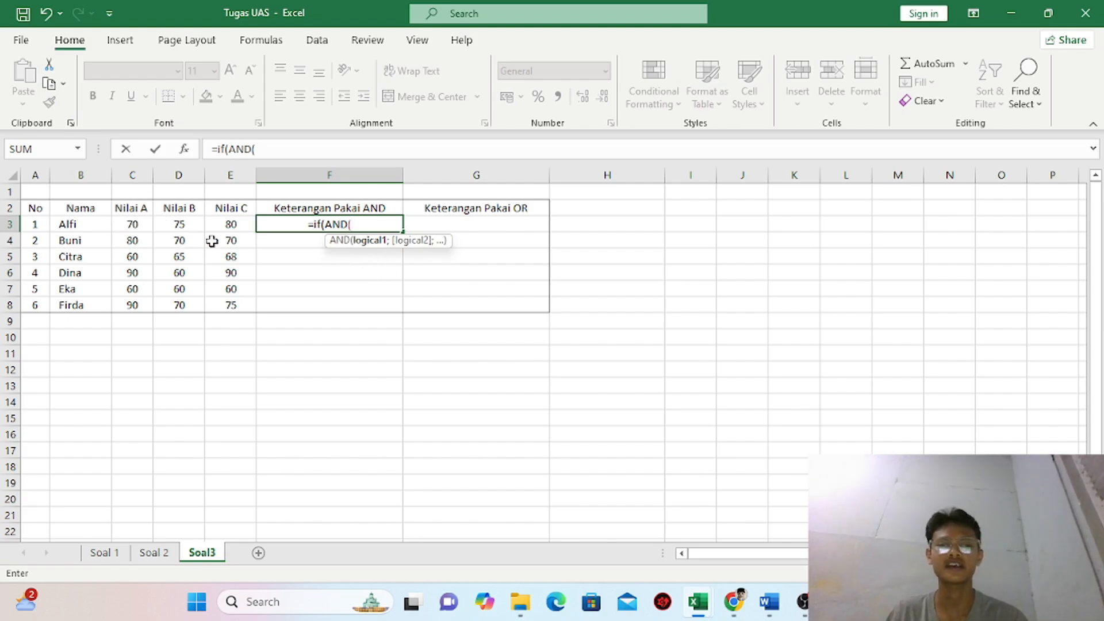
{"action": "left_click", "coordinate": [138, 228]}
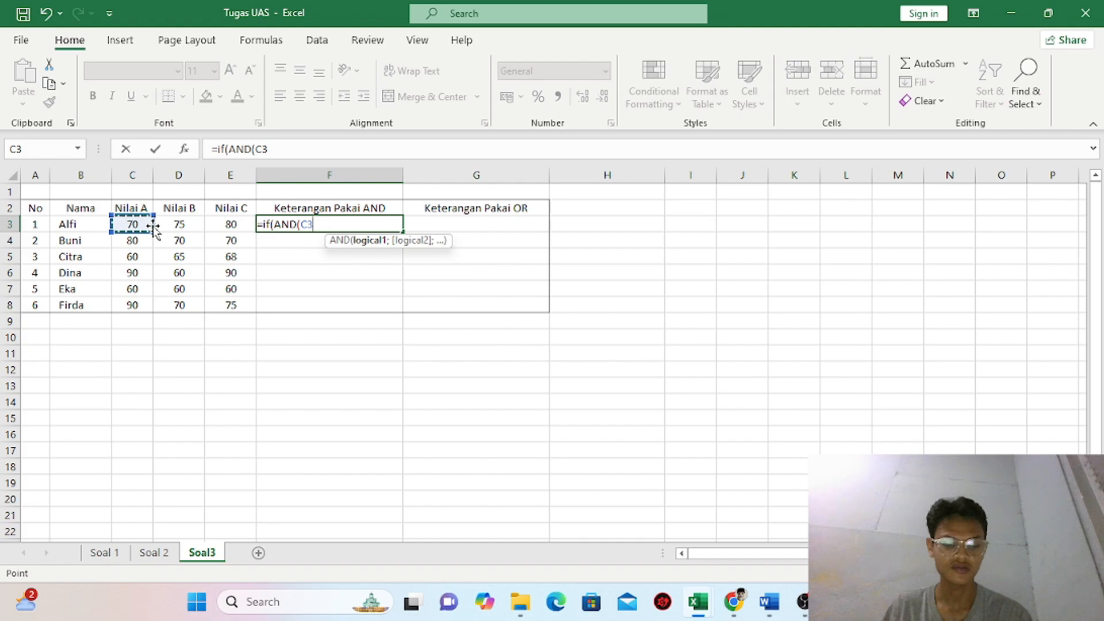
{"action": "type", "text": ">"}
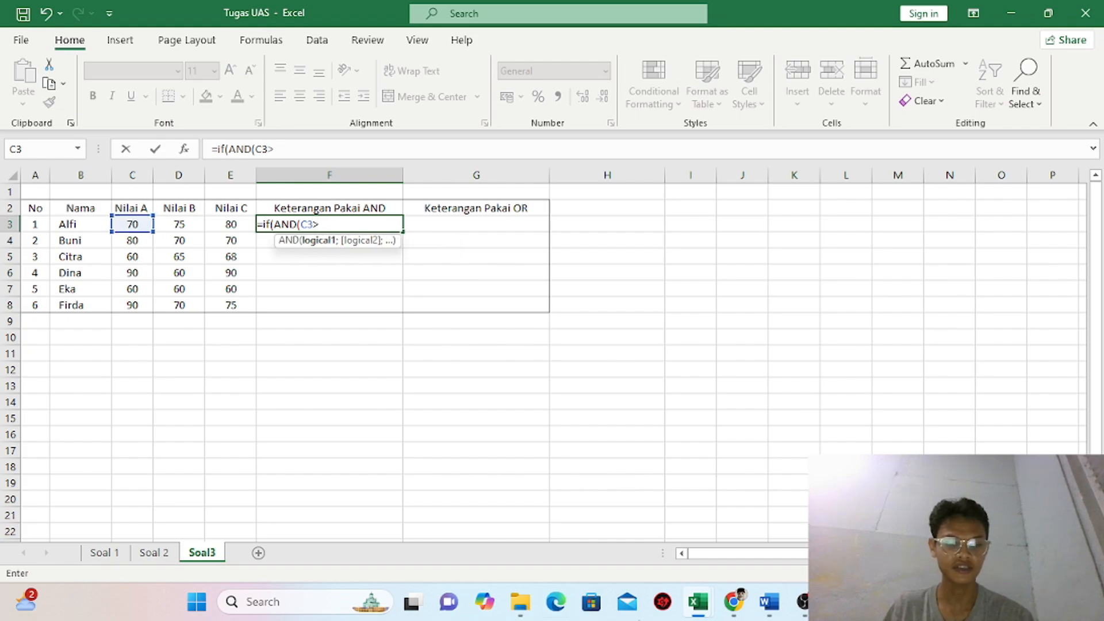
{"action": "left_click", "coordinate": [768, 602]}
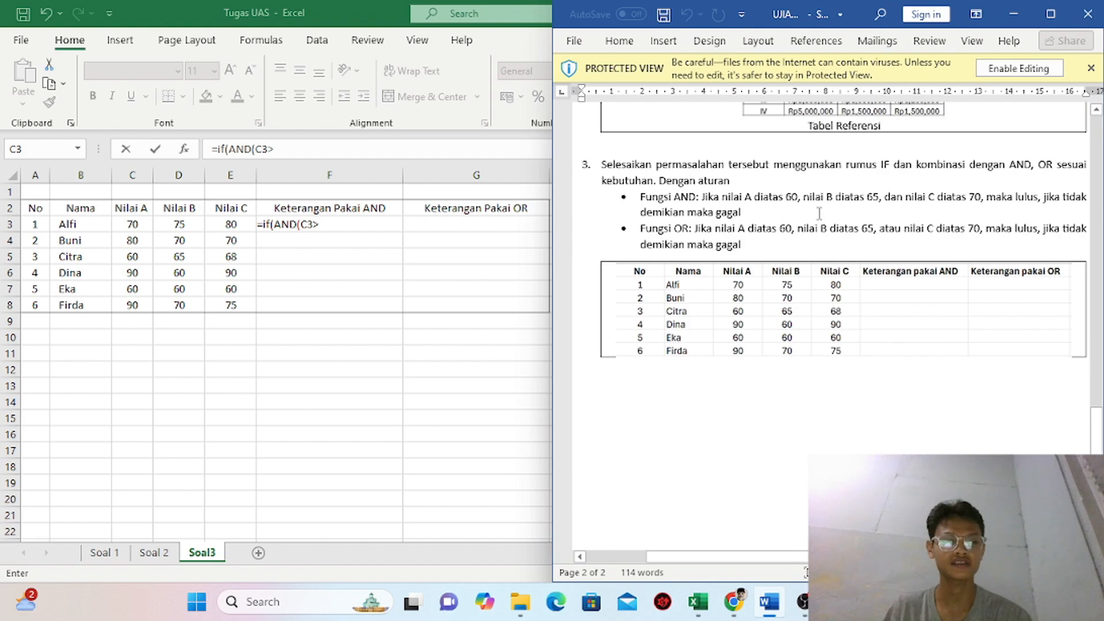
{"action": "left_click", "coordinate": [1015, 14]}
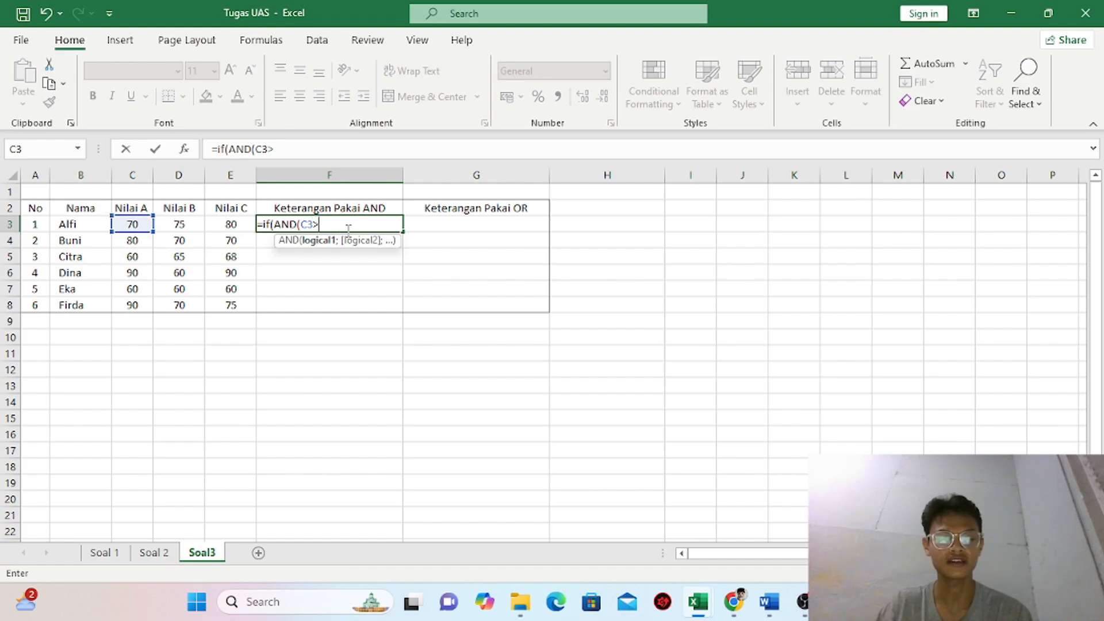
{"action": "type", "text": "60"}
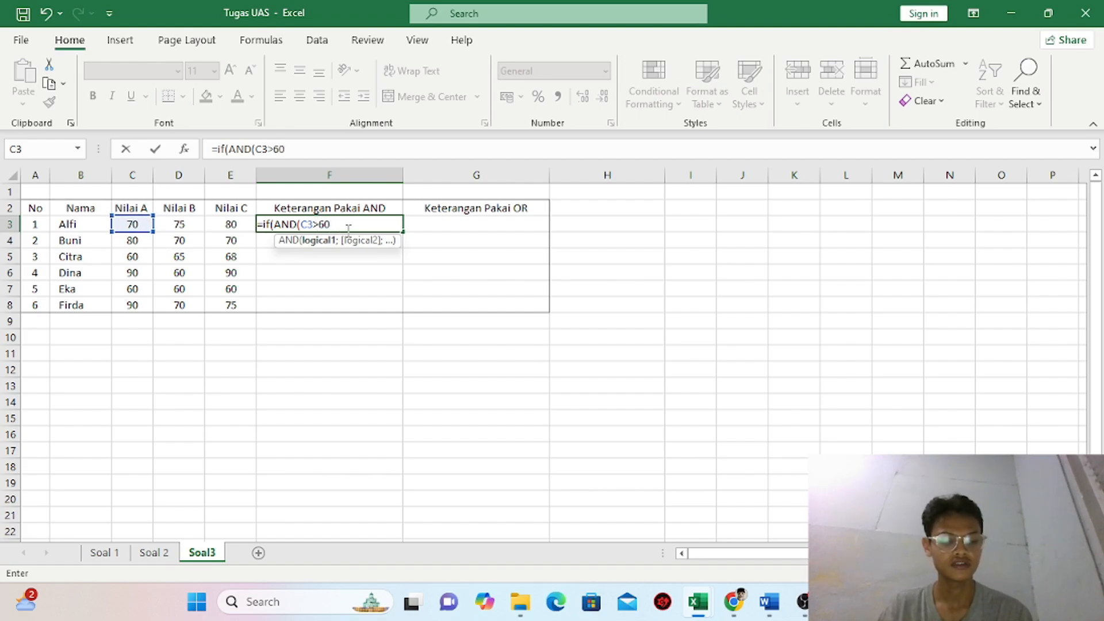
{"action": "type", "text": ";"}
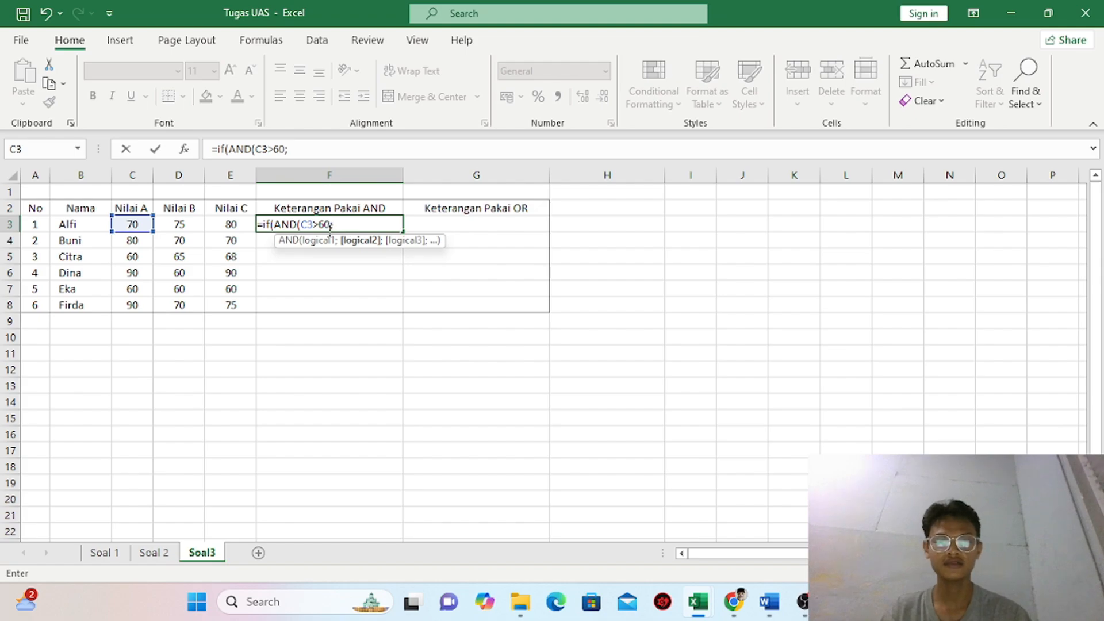
Add the conditions D3>65 and E3>70 to the F3 formula and close the AND function
{"action": "left_click", "coordinate": [191, 224]}
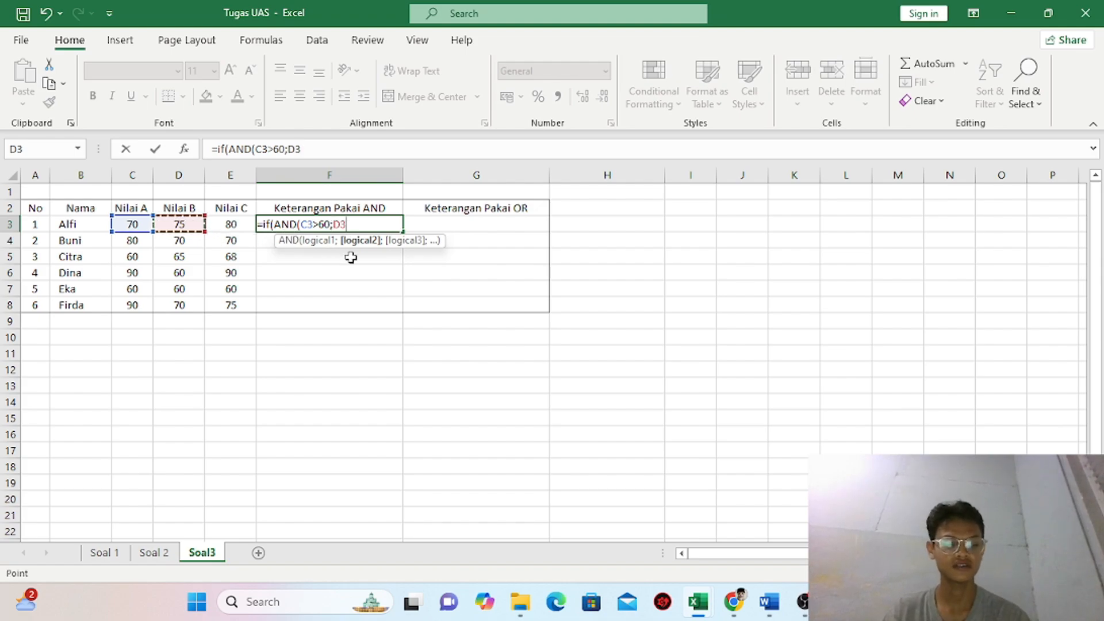
{"action": "type", "text": ">65"}
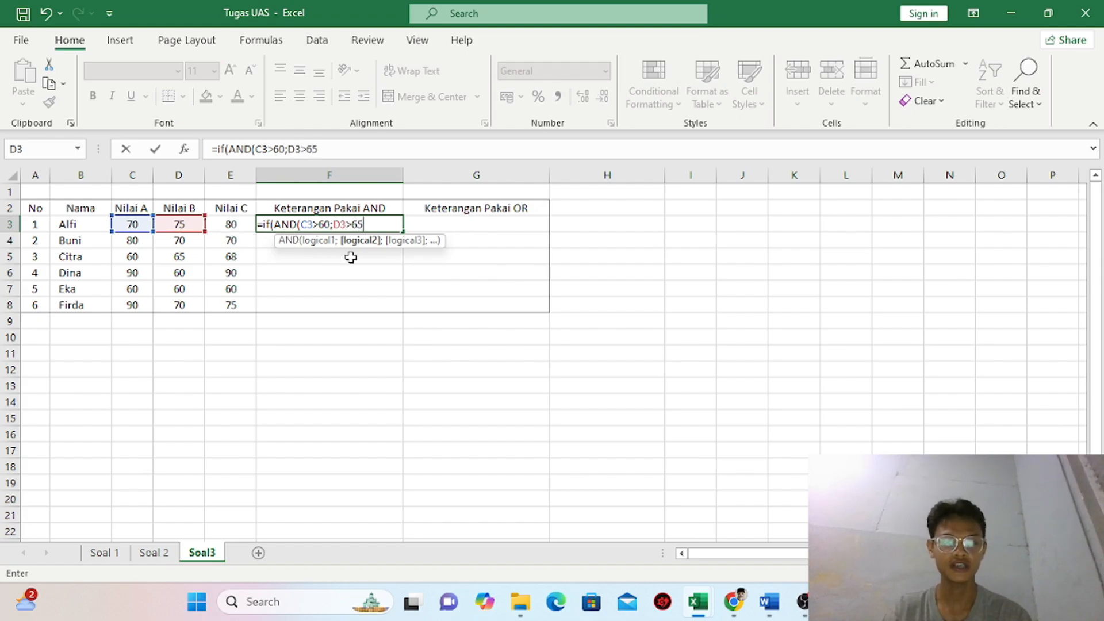
{"action": "type", "text": ";"}
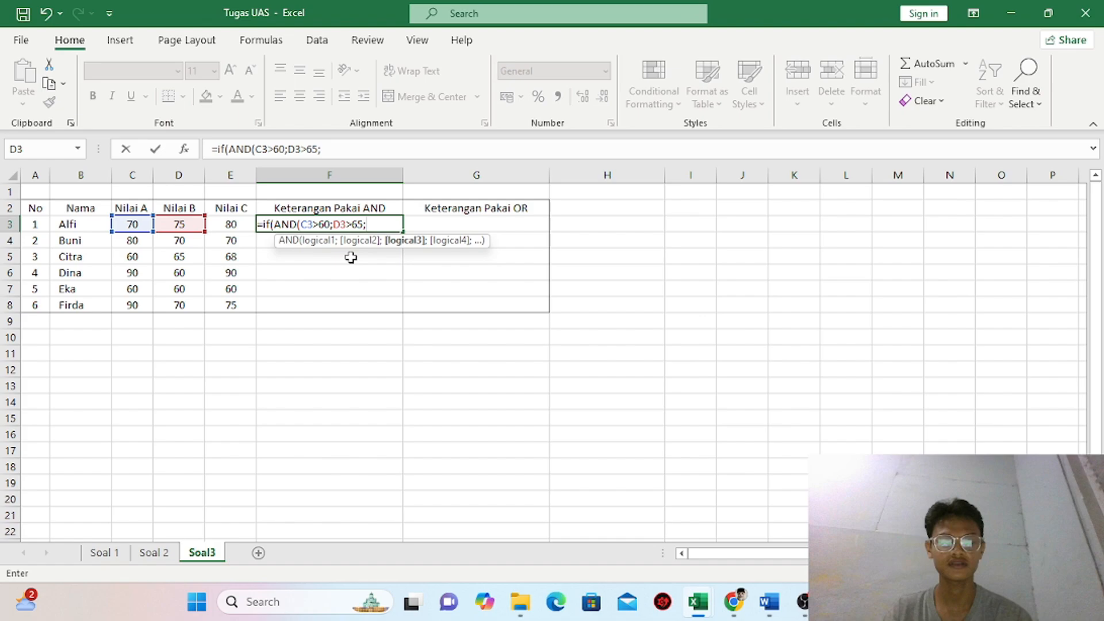
{"action": "left_click", "coordinate": [230, 224]}
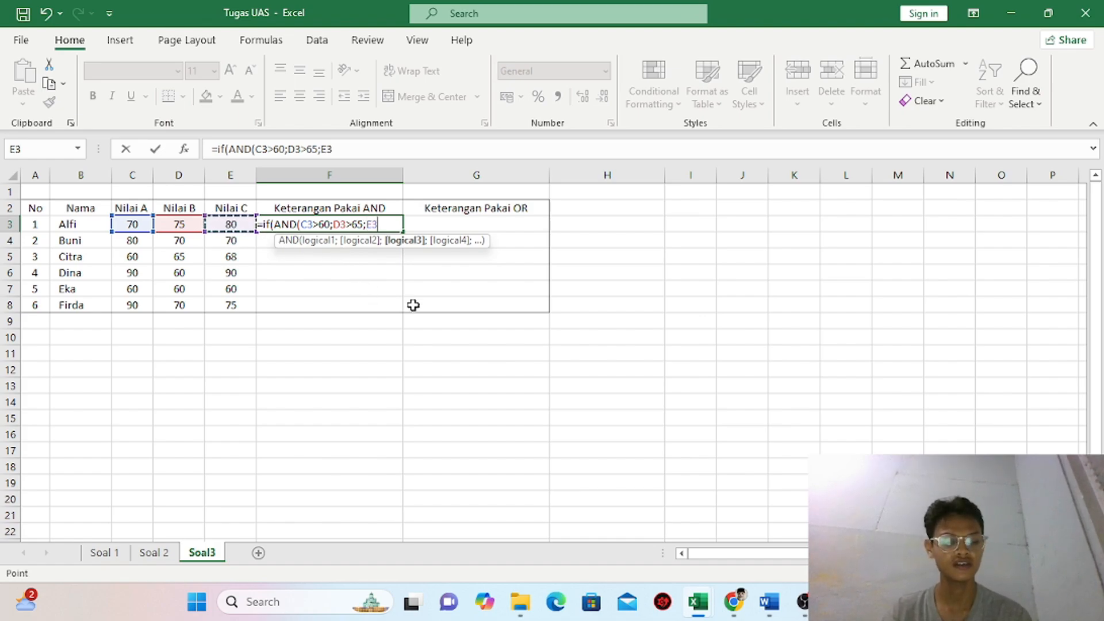
{"action": "type", "text": ">"}
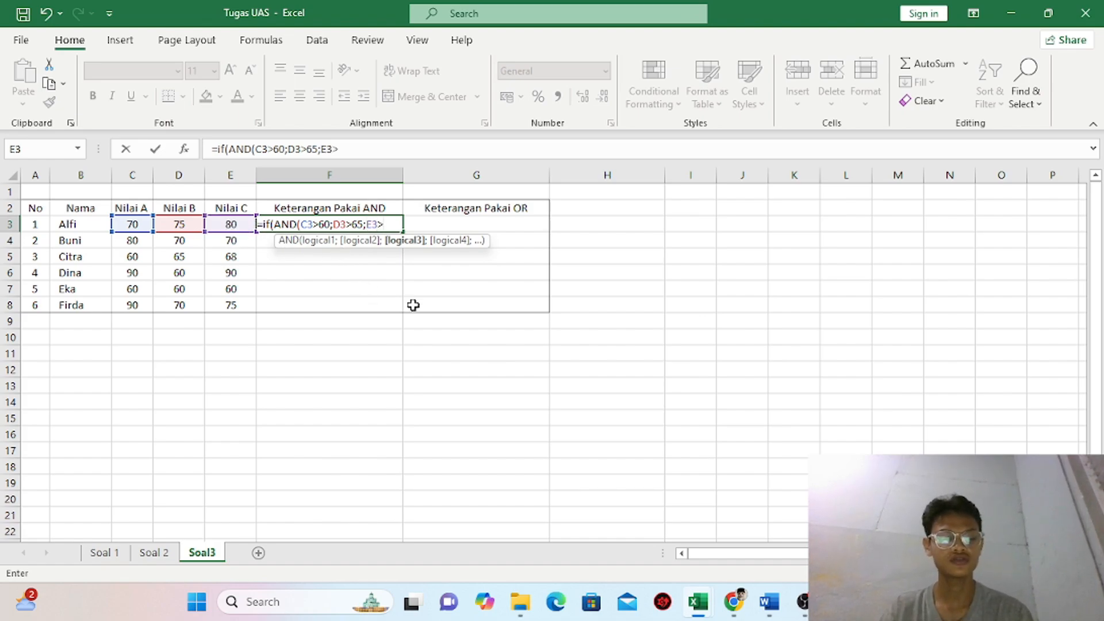
{"action": "type", "text": "70"}
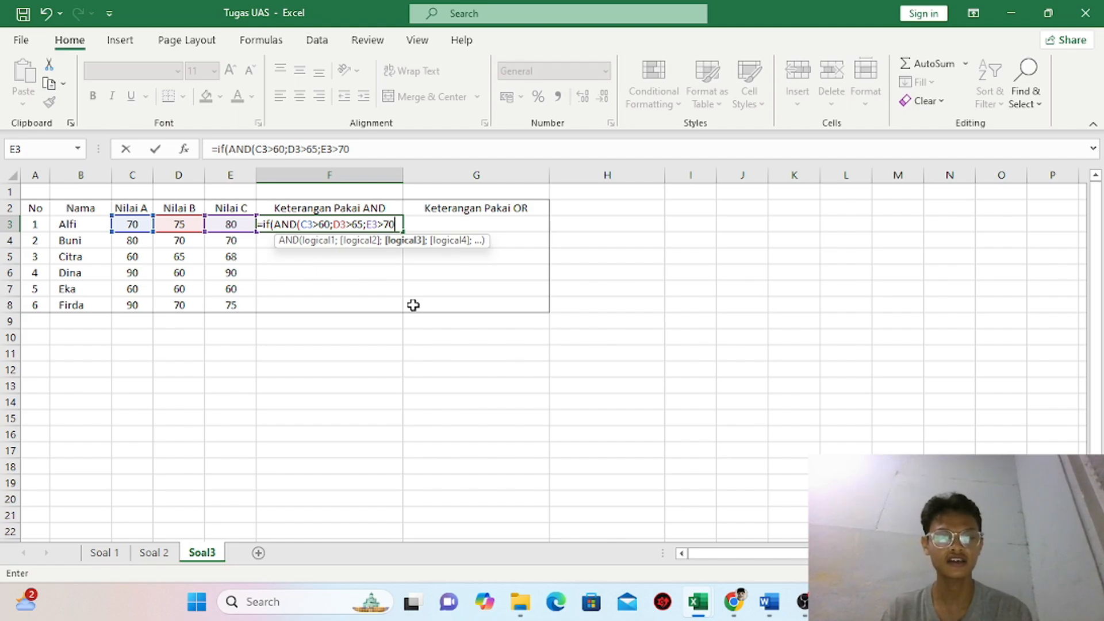
{"action": "type", "text": ")"}
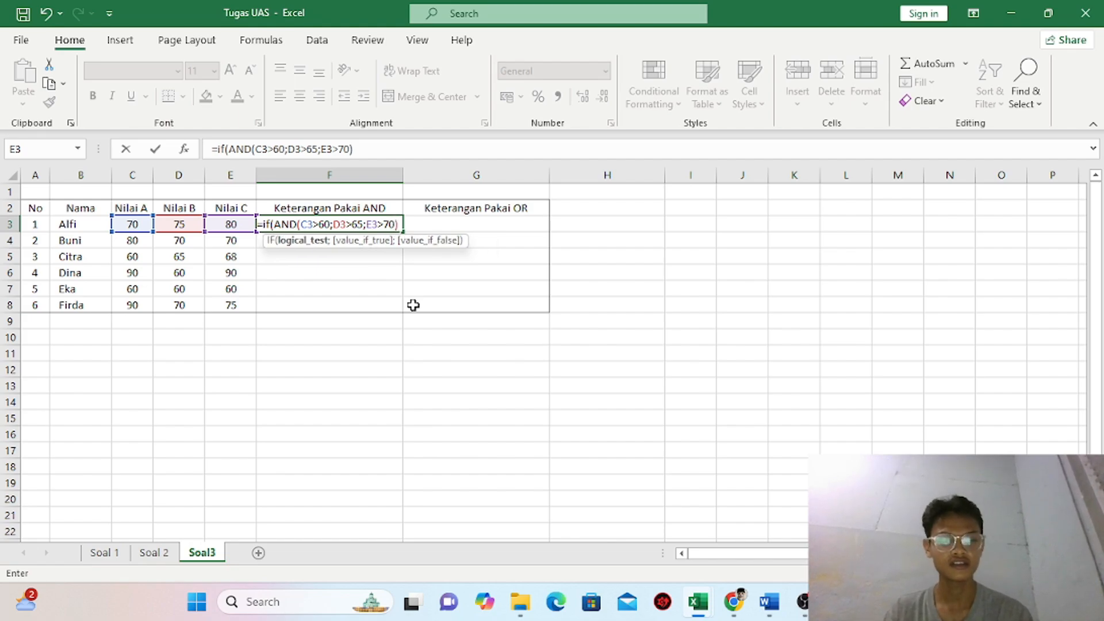
Add "LULUS" as the true result and TIDAK LULUS as the false result of the IF formula in F3
{"action": "type", "text": ";\""}
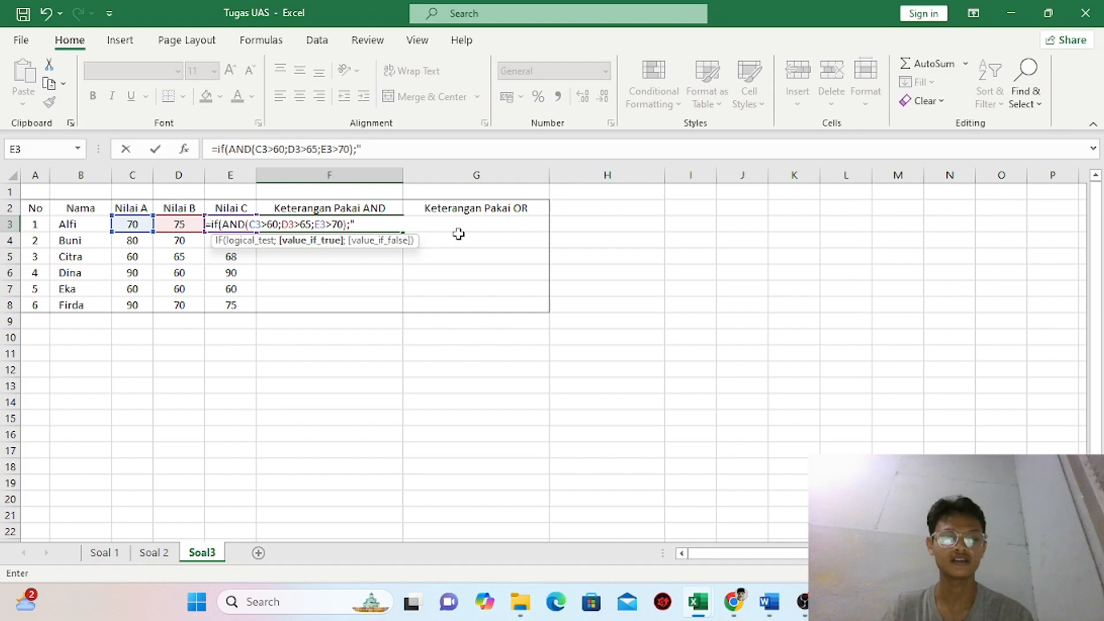
{"action": "type", "text": "L"}
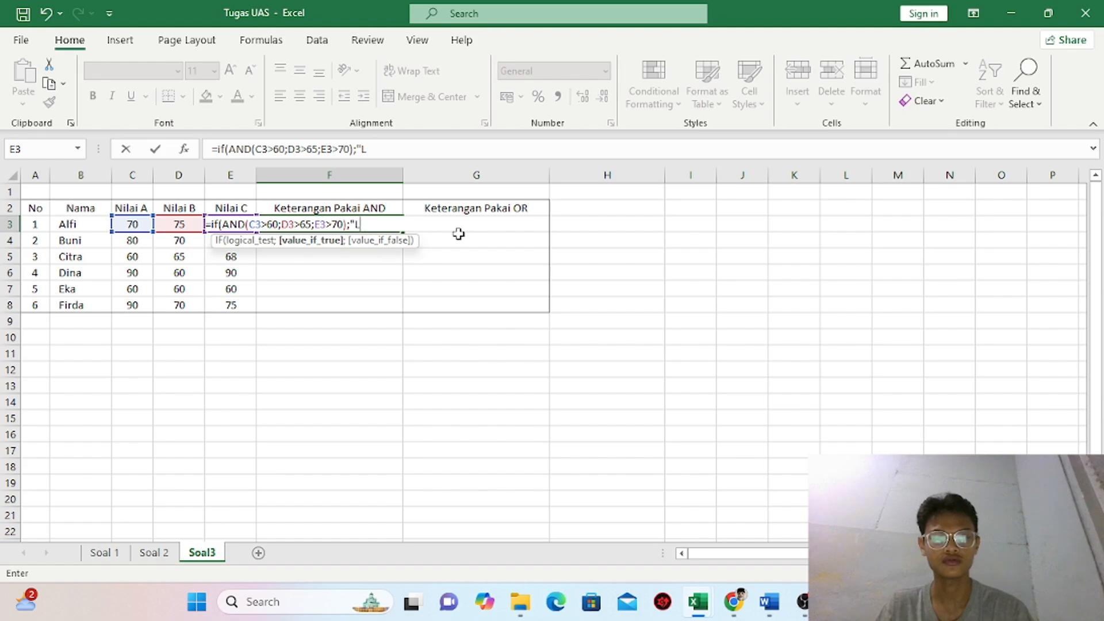
{"action": "type", "text": "ULUS\""}
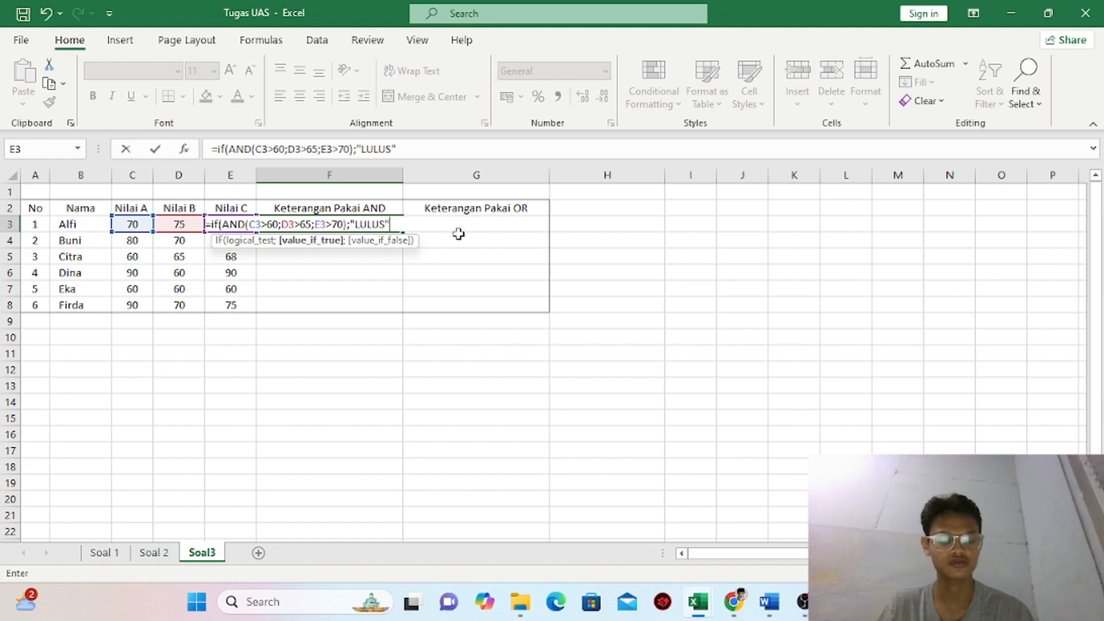
{"action": "type", "text": ";"}
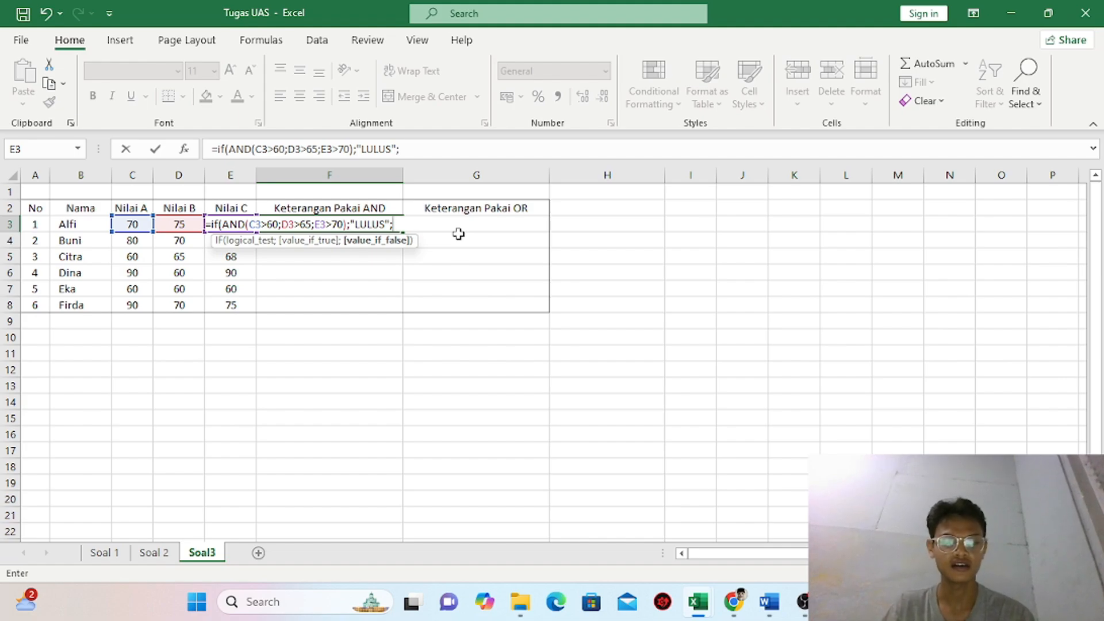
{"action": "type", "text": "Tada"}
{"action": "key", "text": "BackSpace"}
{"action": "key", "text": "BackSpace"}
{"action": "key", "text": "BackSpace"}
{"action": "key", "text": "BackSpace"}
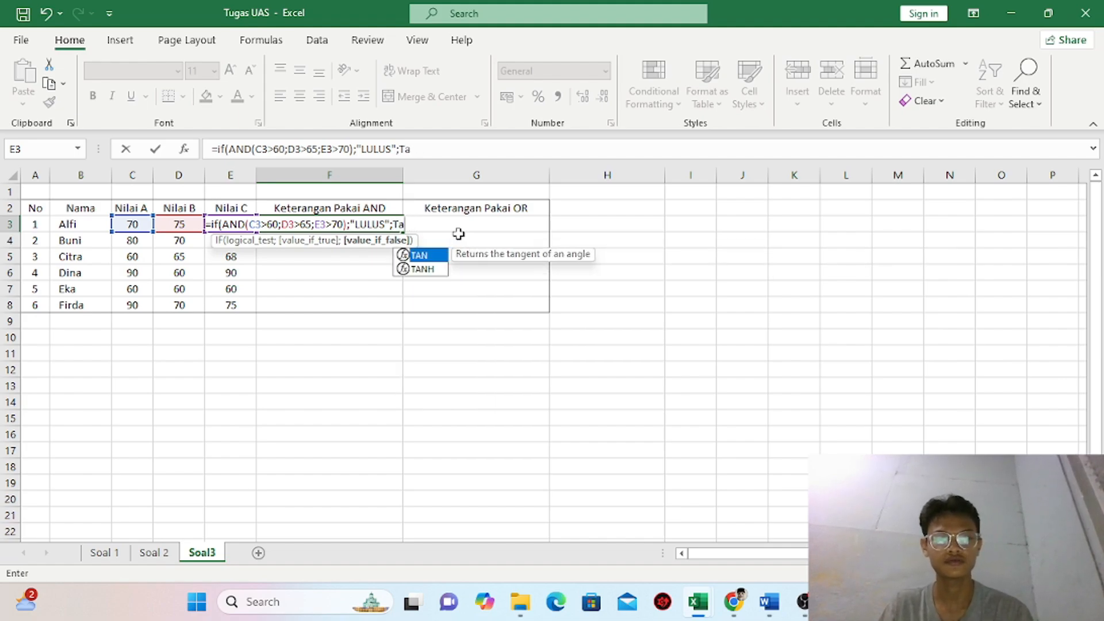
{"action": "type", "text": "TIDAK"}
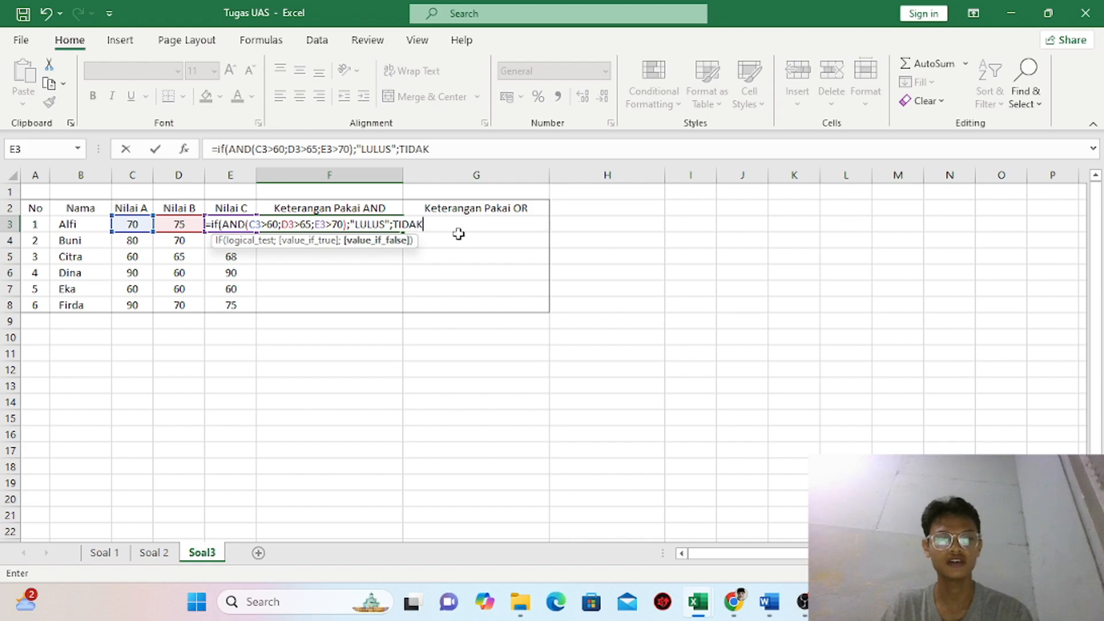
{"action": "type", "text": " LULUS"}
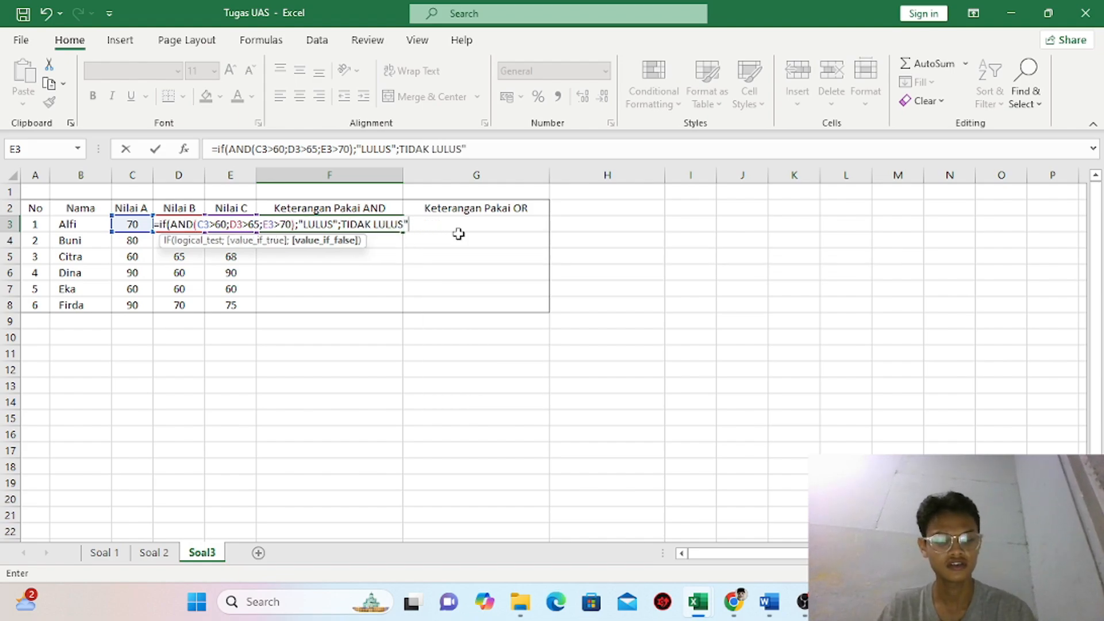
Enter the F3 formula, accept the proposed correction to =IF(AND(C3>60;D3>65;E3>70);"LULUS";"TIDAKLULUS"), and fill it down through F8
{"action": "type", "text": "\")"}
{"action": "key", "text": "Return"}
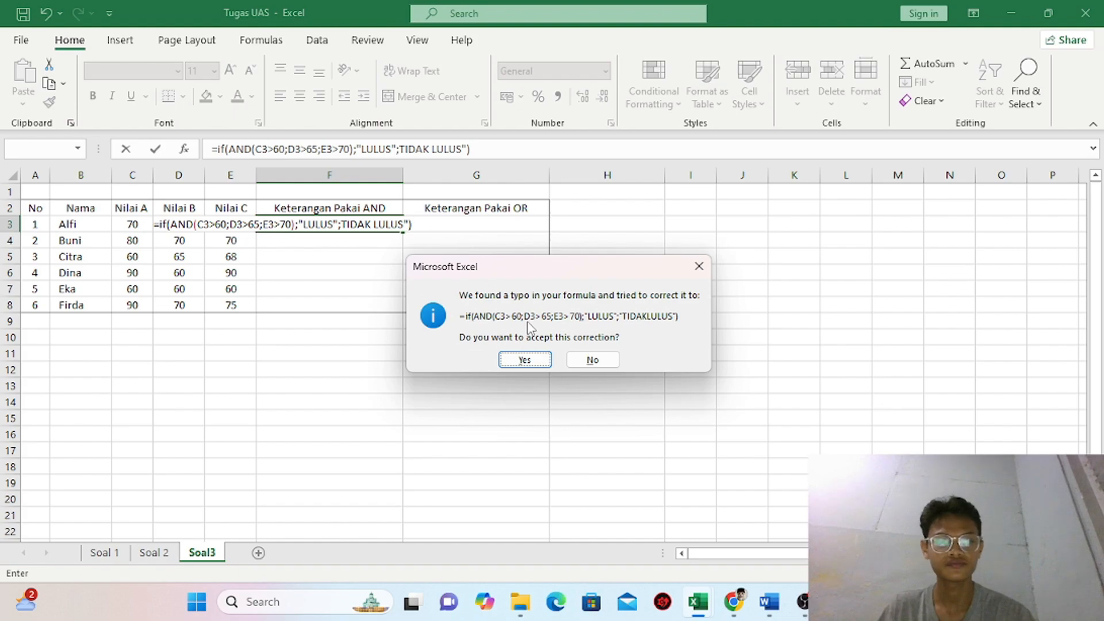
{"action": "left_click", "coordinate": [526, 361]}
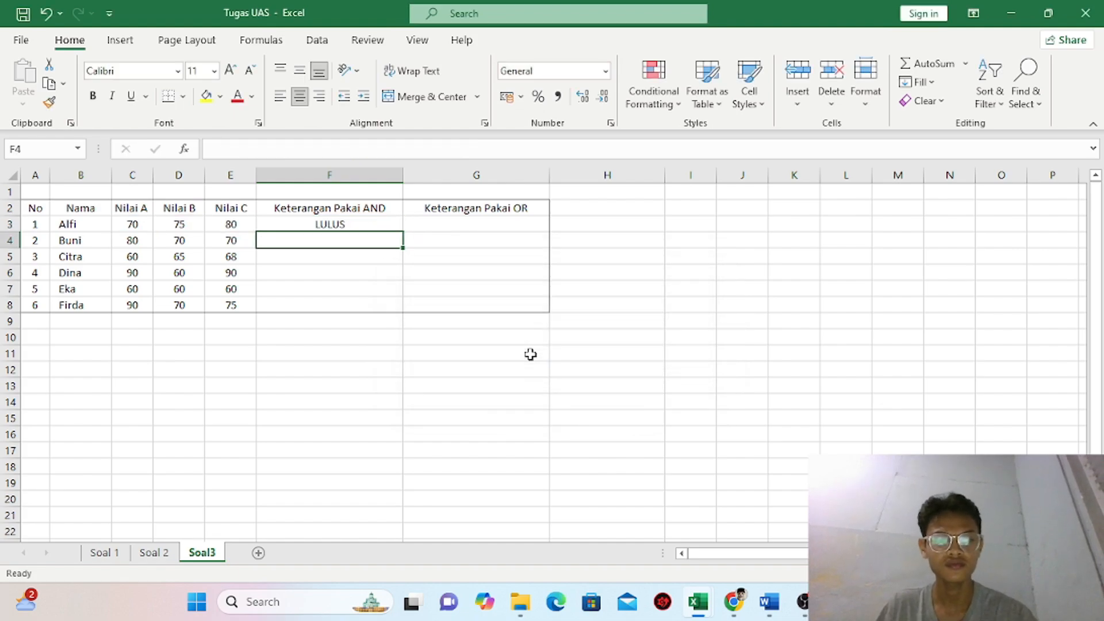
{"action": "left_click", "coordinate": [386, 225]}
{"action": "left_click_drag", "start_coordinate": [402, 230], "coordinate": [402, 314]}
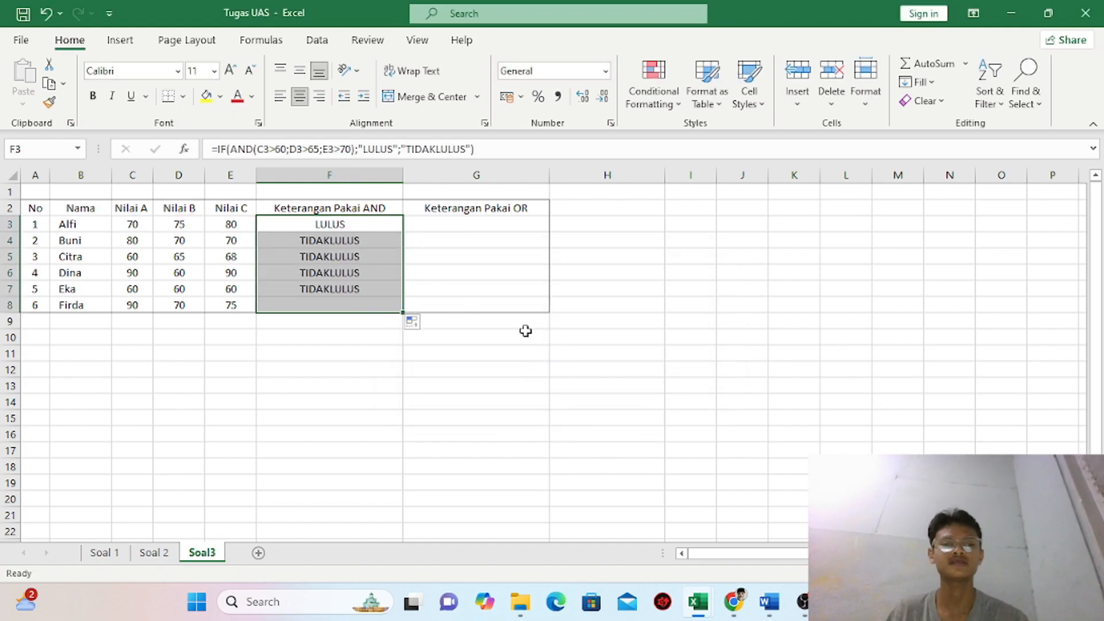
Begin an IF formula with a nested OR in G3, using C3>60 as its first condition
{"action": "left_click", "coordinate": [493, 353]}
{"action": "type", "text": "="}
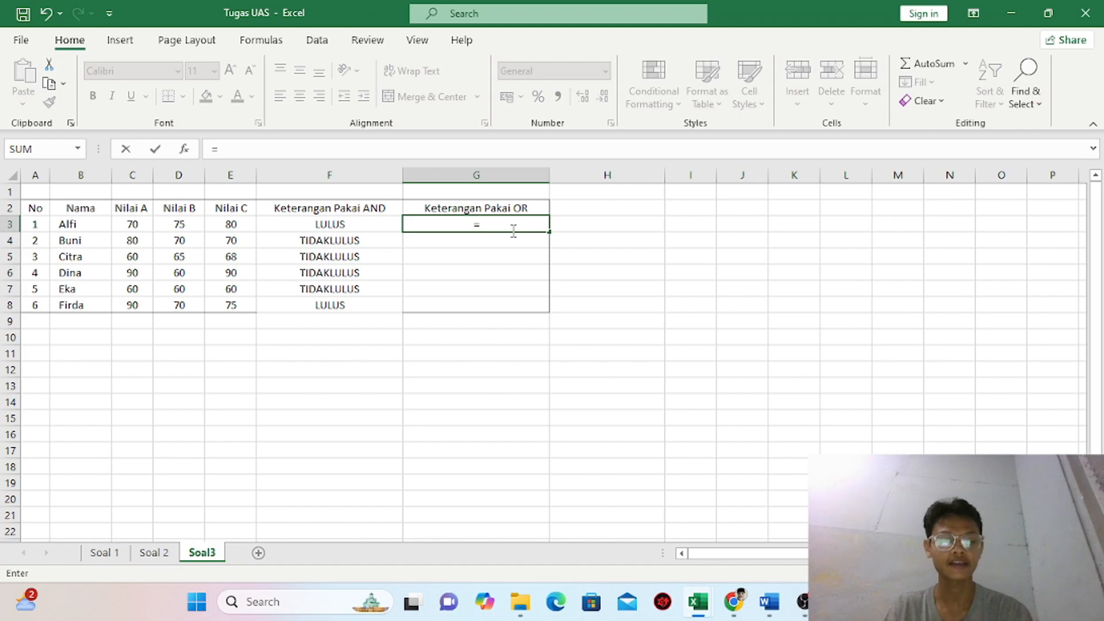
{"action": "type", "text": "if"}
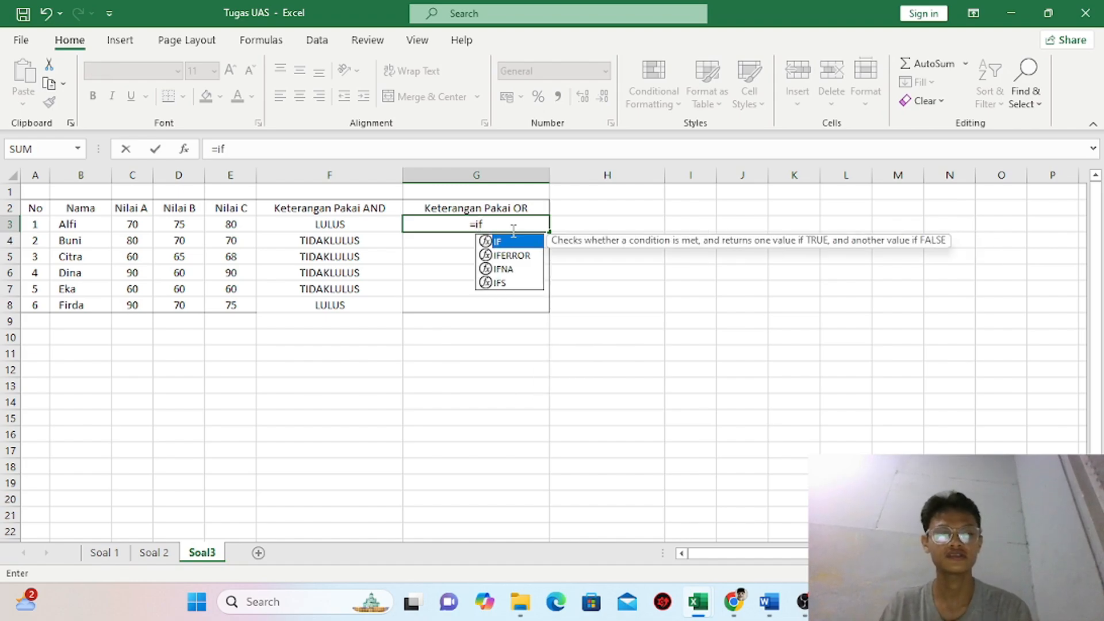
{"action": "type", "text": "(or"}
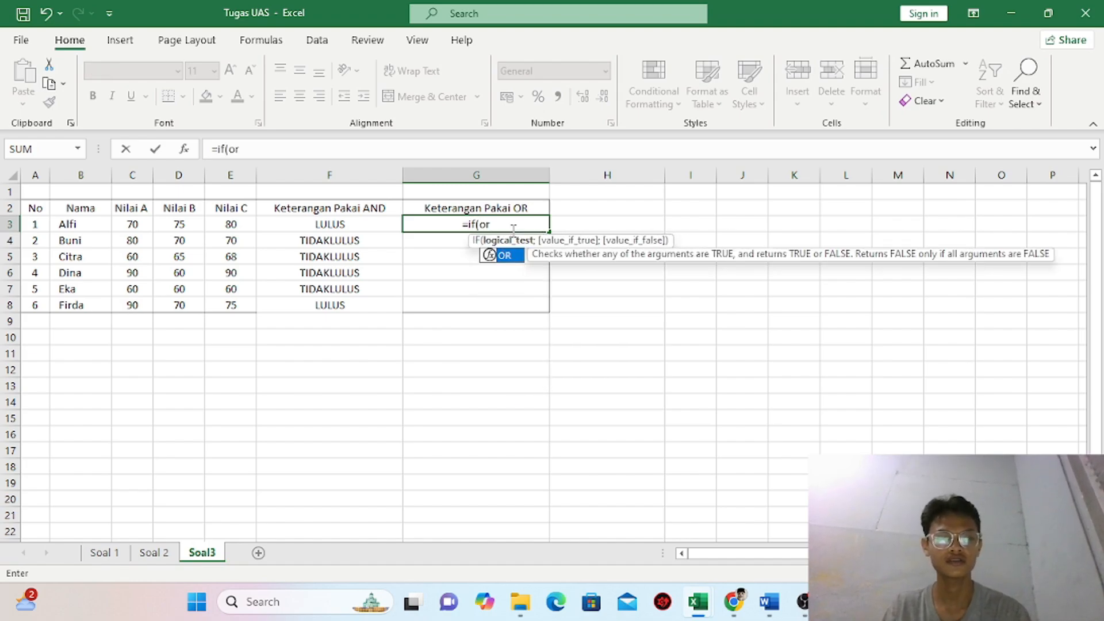
{"action": "double_click", "coordinate": [509, 256]}
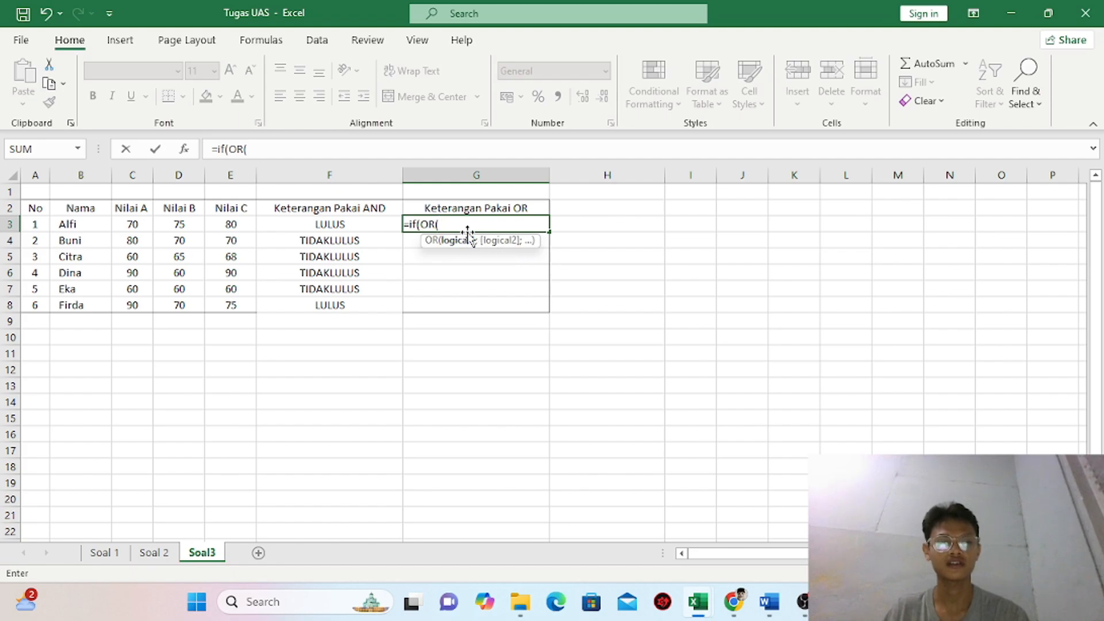
{"action": "left_click", "coordinate": [132, 225]}
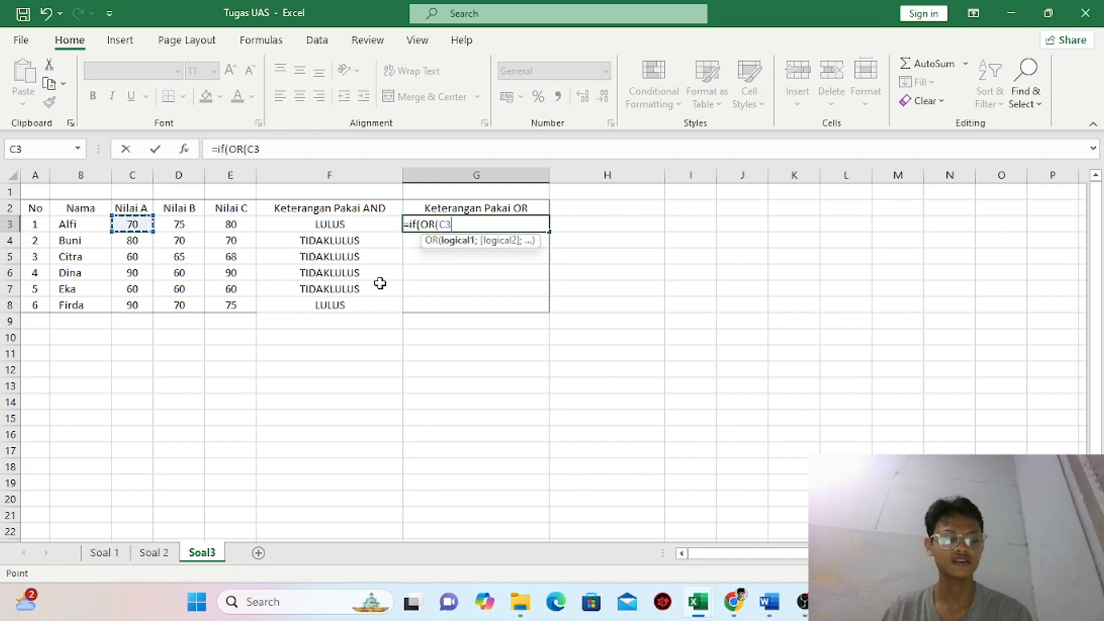
{"action": "type", "text": ">60"}
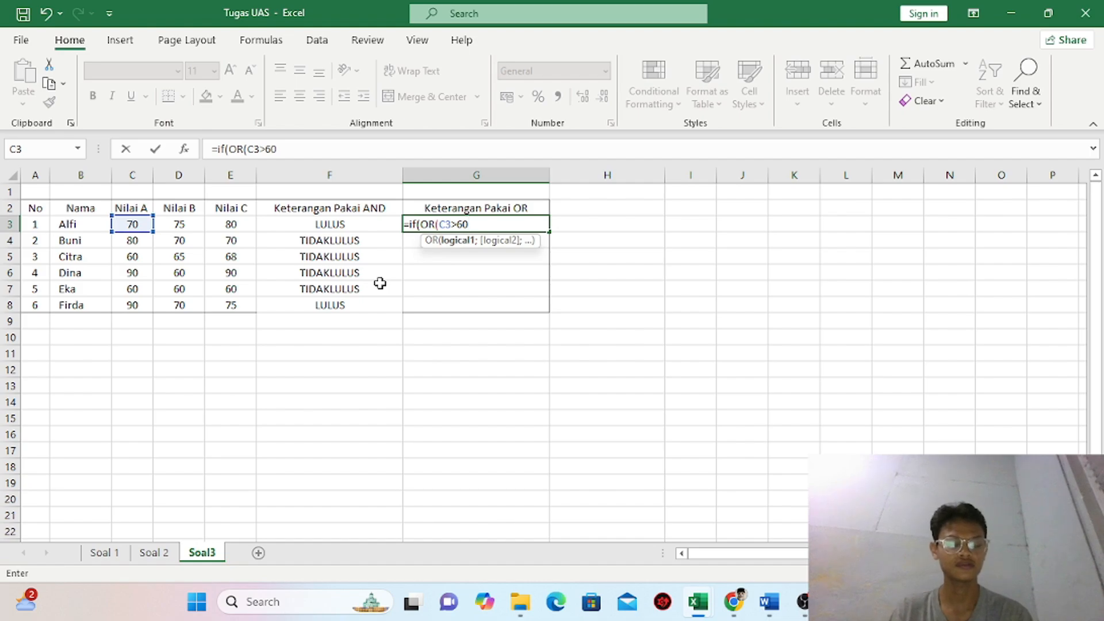
Add the conditions D3>65 and E3>70 to the G3 formula and close the OR function
{"action": "type", "text": ";"}
{"action": "left_click", "coordinate": [191, 226]}
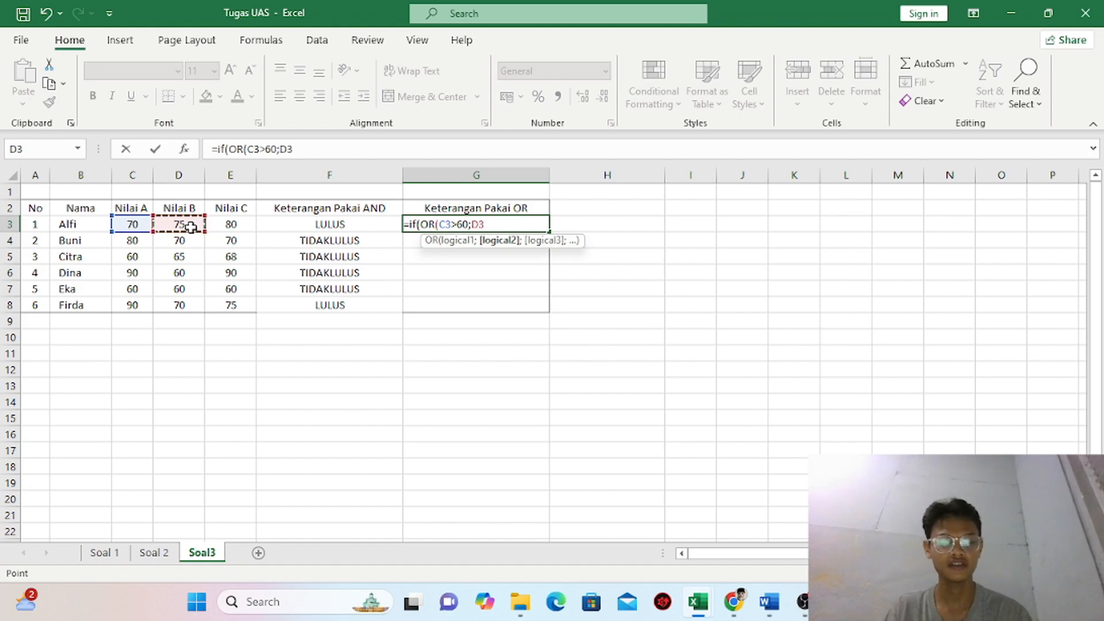
{"action": "type", "text": ">"}
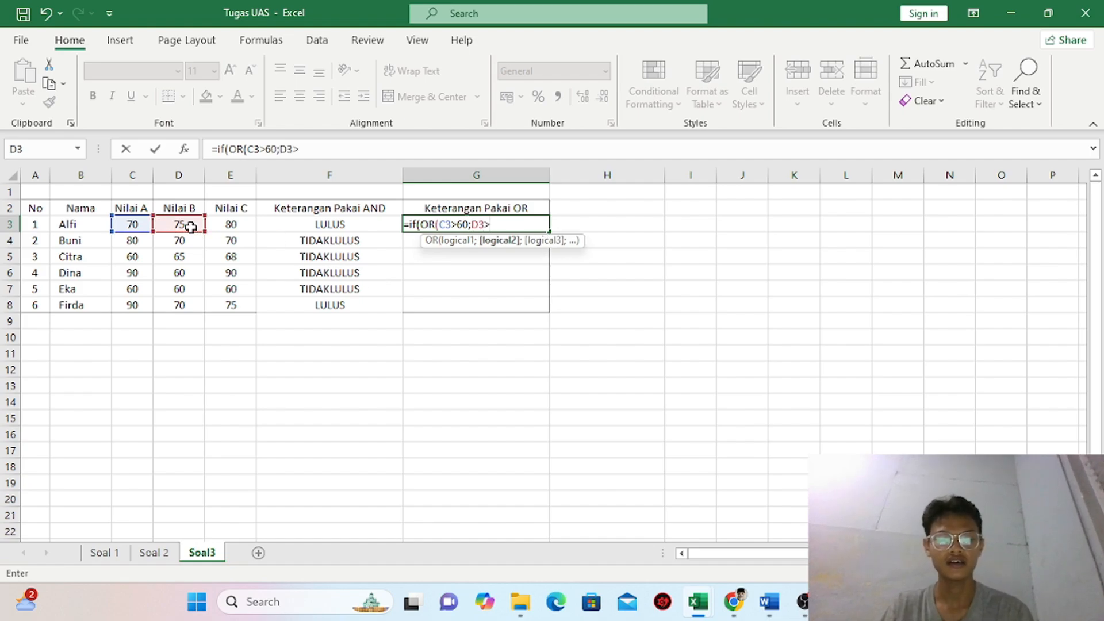
{"action": "type", "text": "65;"}
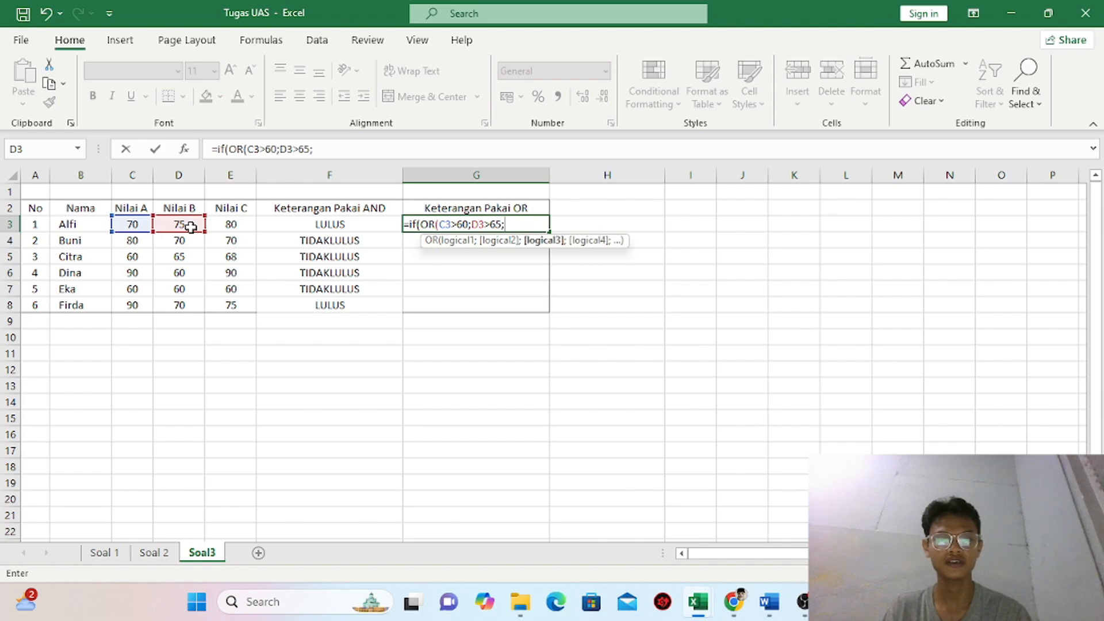
{"action": "left_click", "coordinate": [241, 228]}
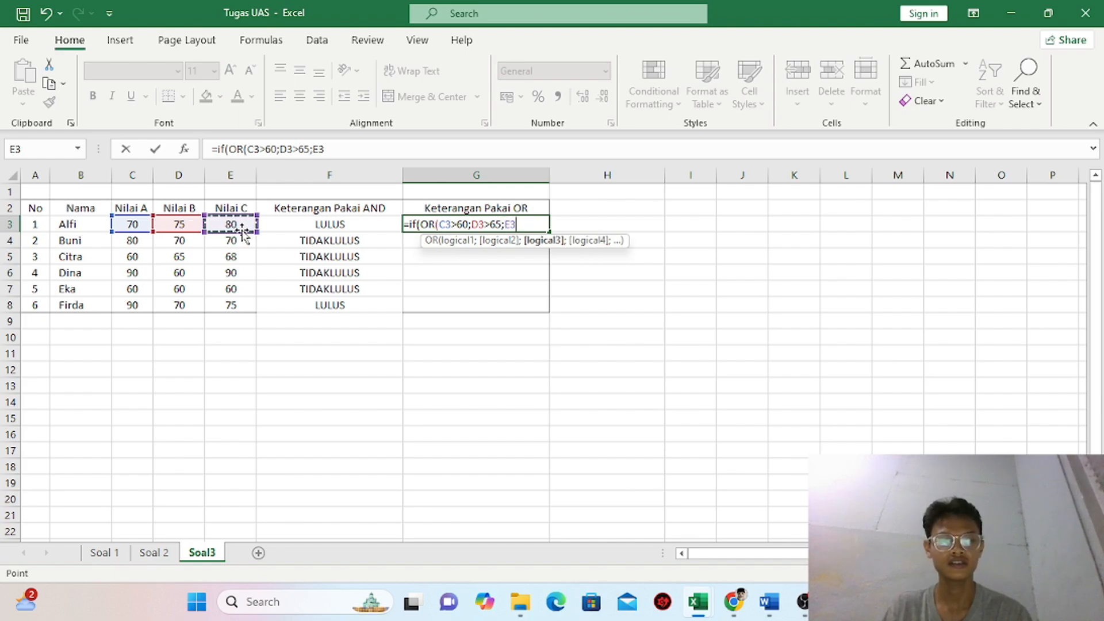
{"action": "type", "text": ">"}
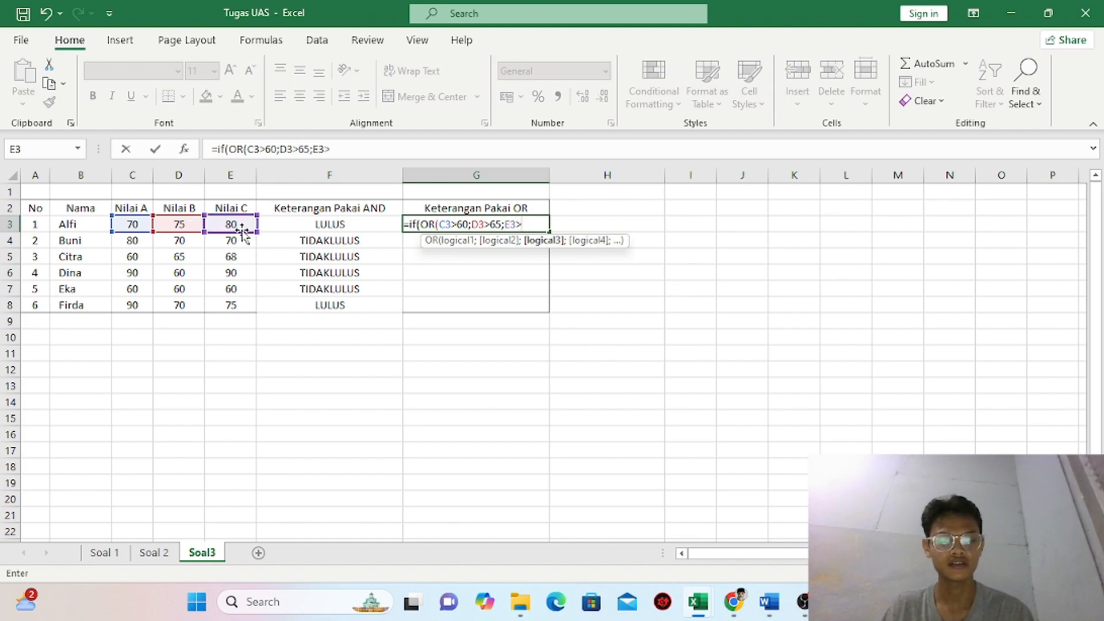
{"action": "type", "text": "70"}
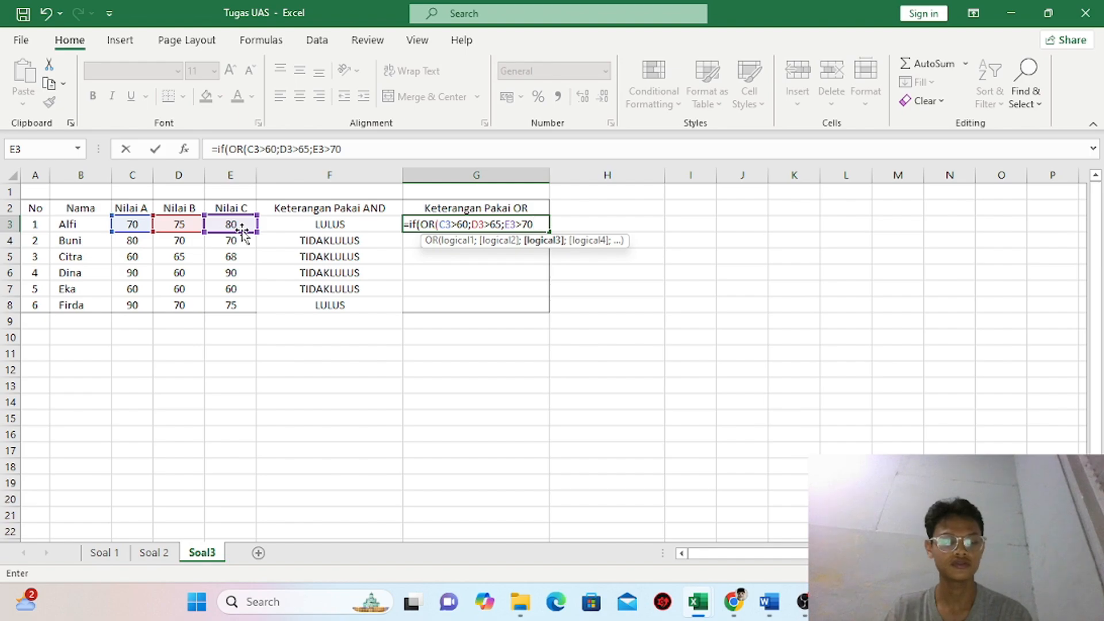
{"action": "type", "text": ")"}
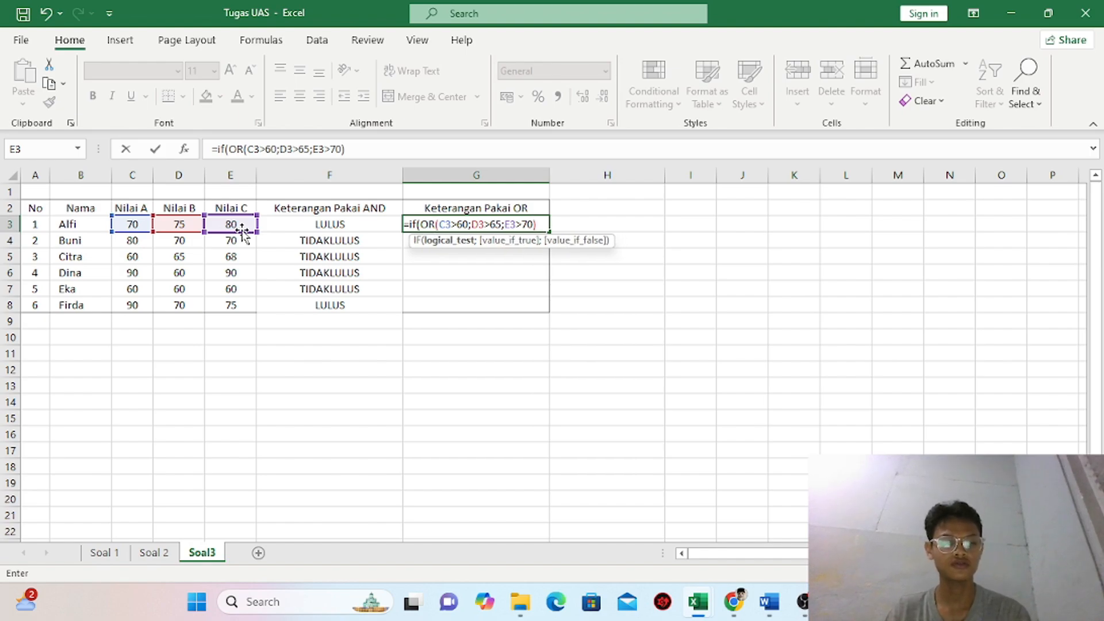
{"action": "key", "text": "BackSpace"}
{"action": "type", "text": ")"}
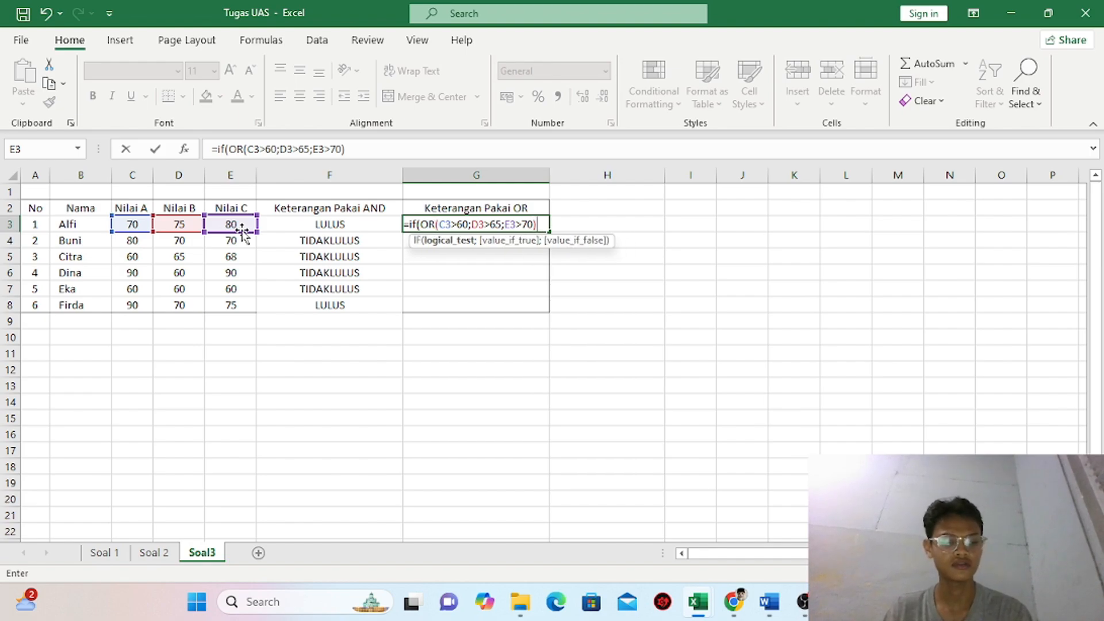
Complete the G3 formula with "LULUS" as the true result and "TIDAK LULUS" as the false result, and enter it
{"action": "type", "text": ";"}
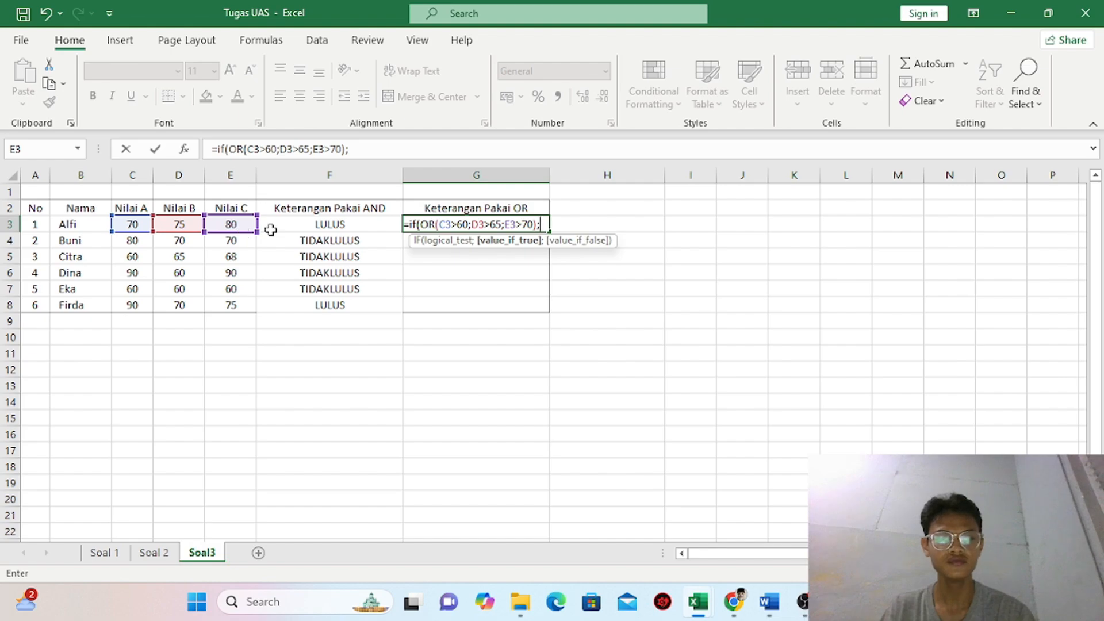
{"action": "type", "text": "\""}
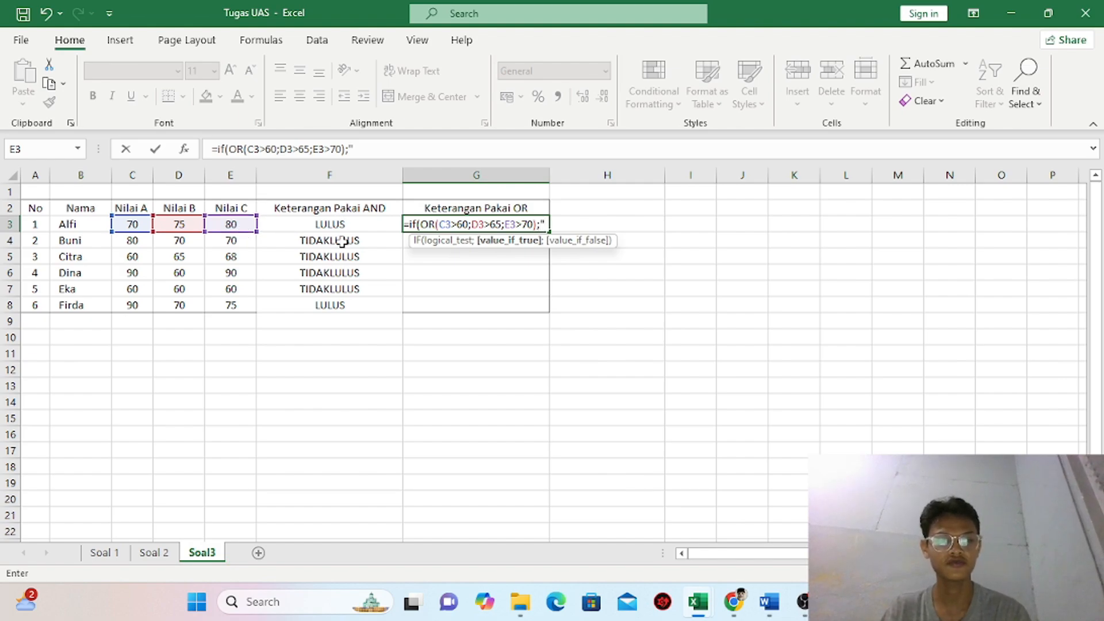
{"action": "type", "text": "LU"}
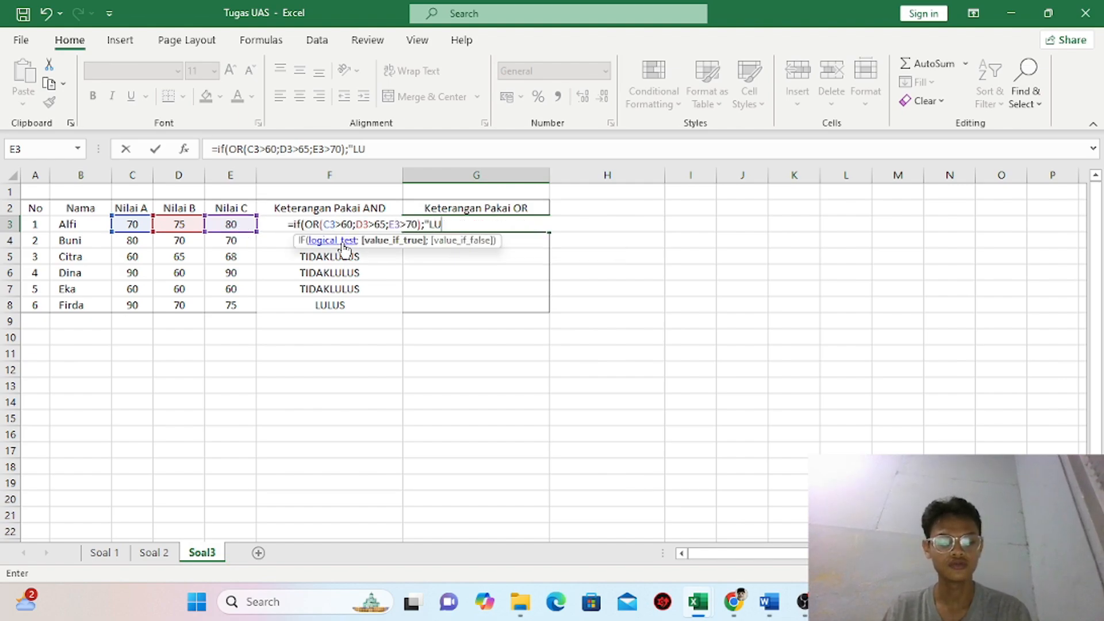
{"action": "type", "text": "LUS\";"}
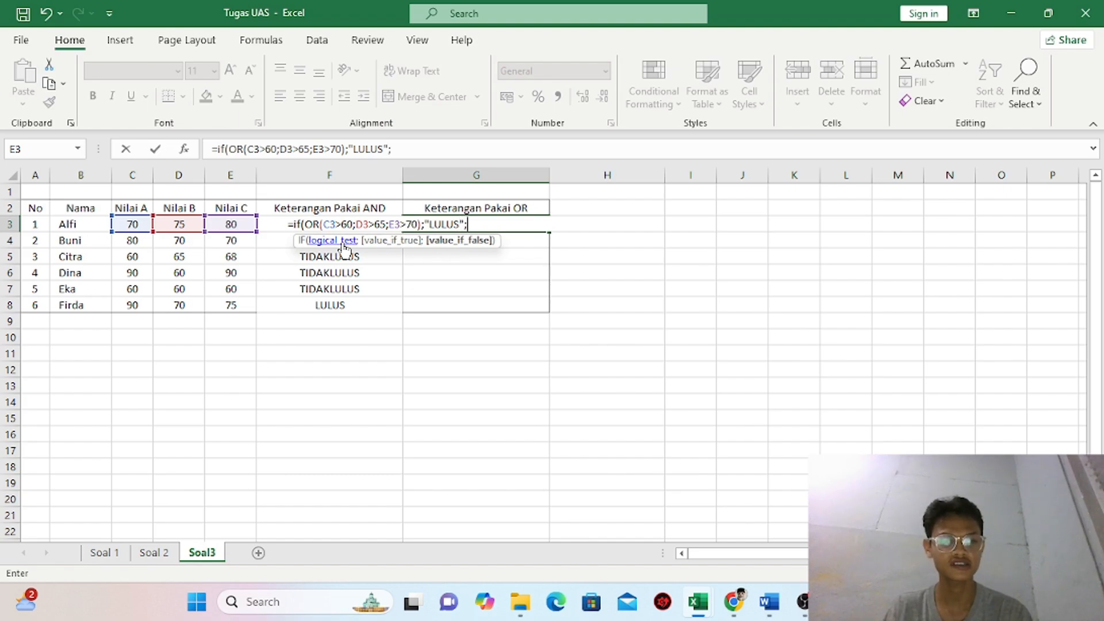
{"action": "type", "text": "\""}
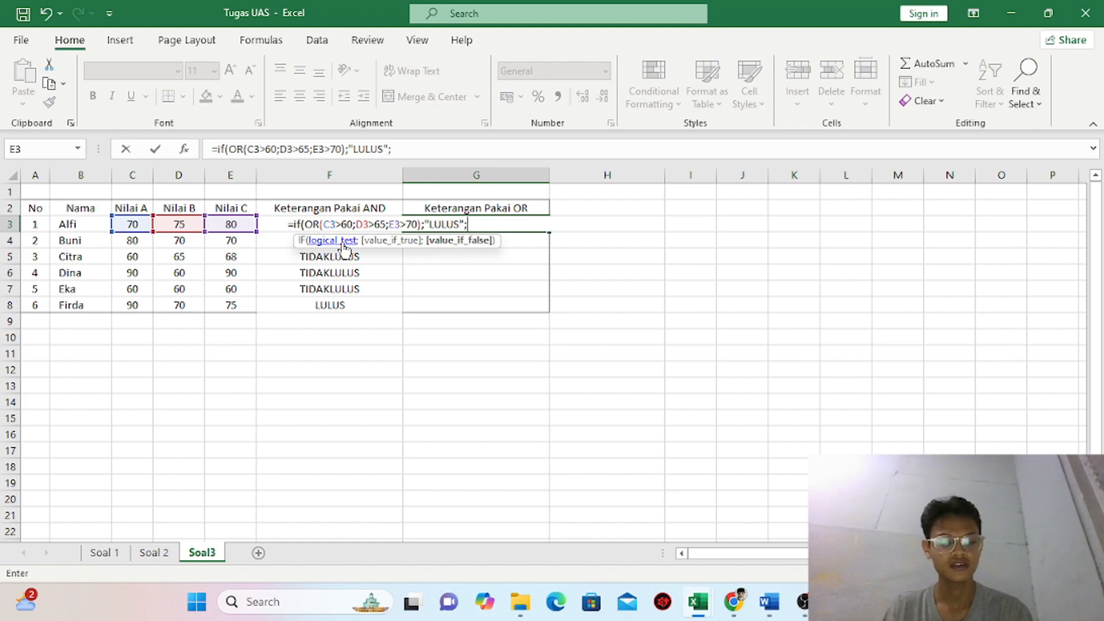
{"action": "type", "text": "TIDA"}
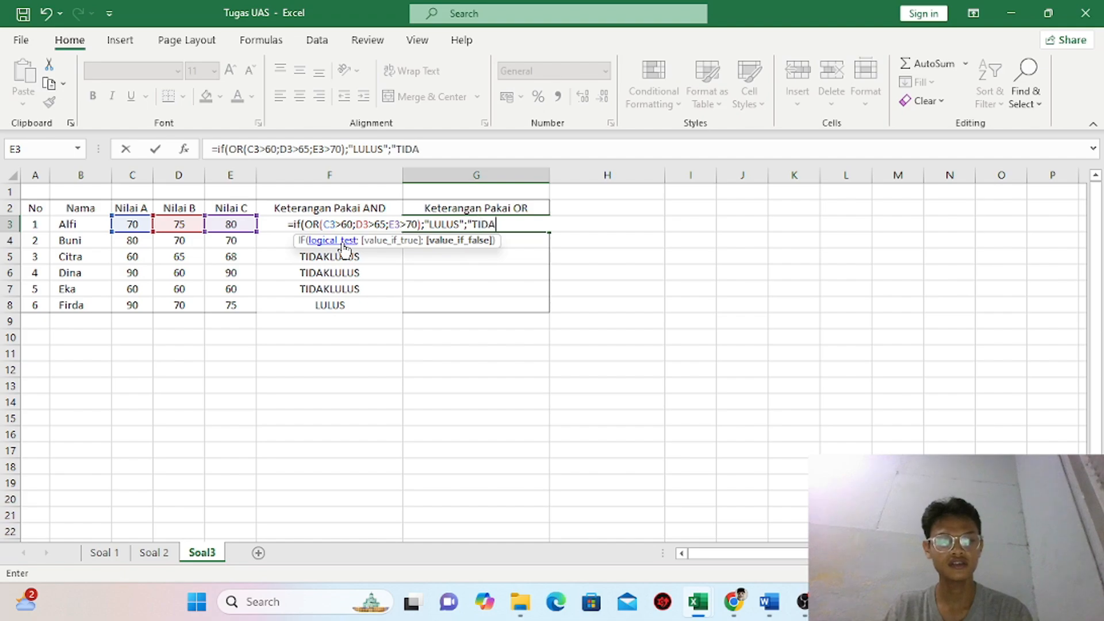
{"action": "type", "text": "K LULU"}
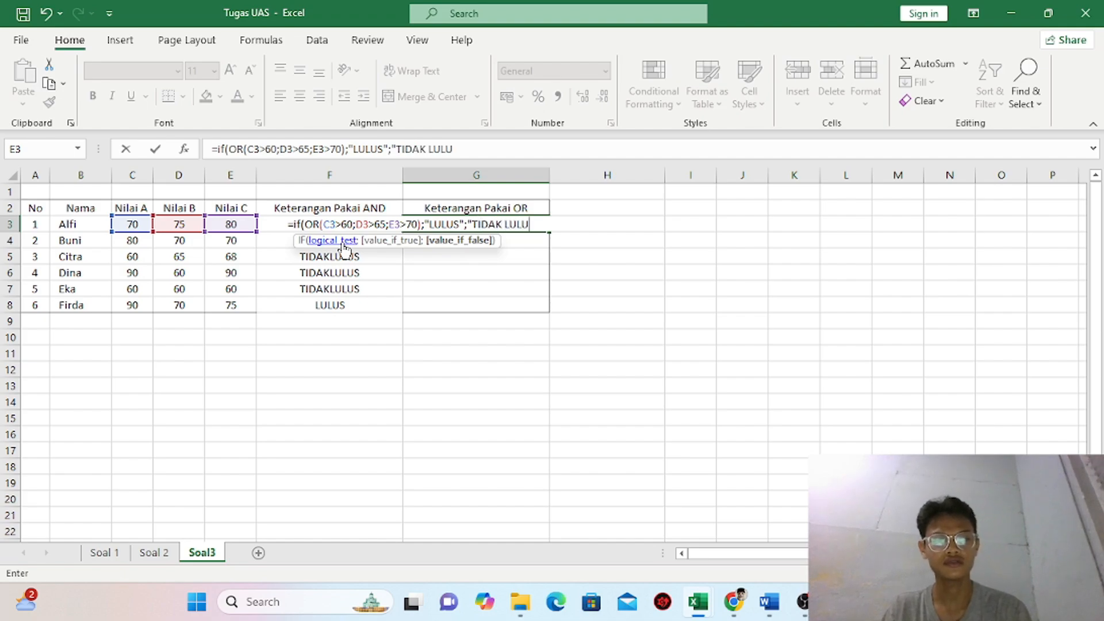
{"action": "type", "text": "S\")"}
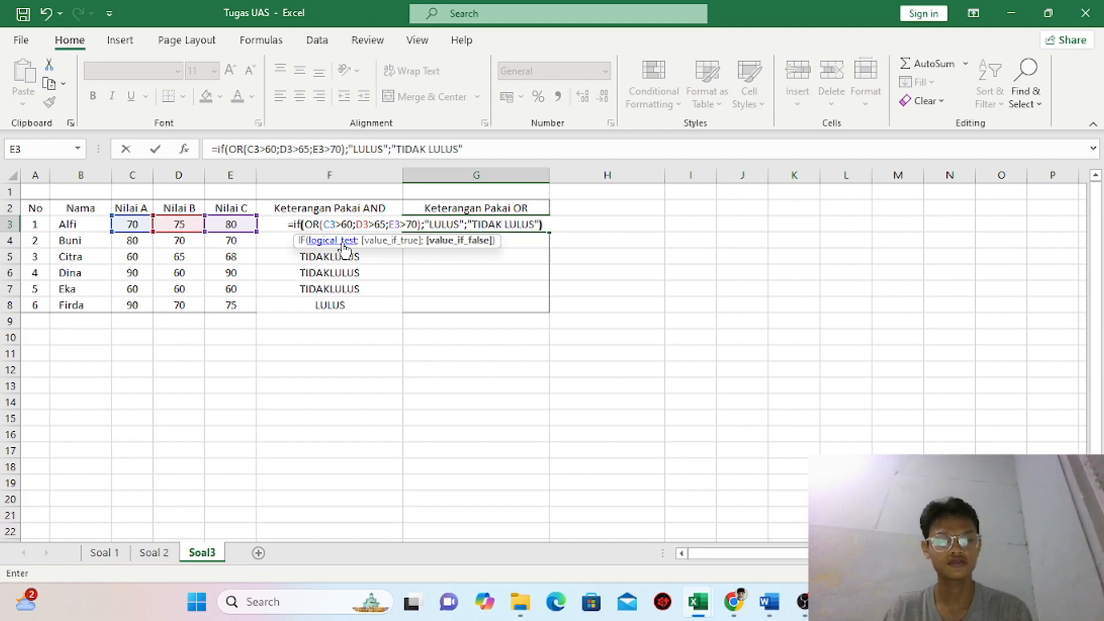
{"action": "key", "text": "Return"}
Fill the G3 formula down through G8 in the Keterangan Pakai OR column
{"action": "left_click", "coordinate": [453, 225]}
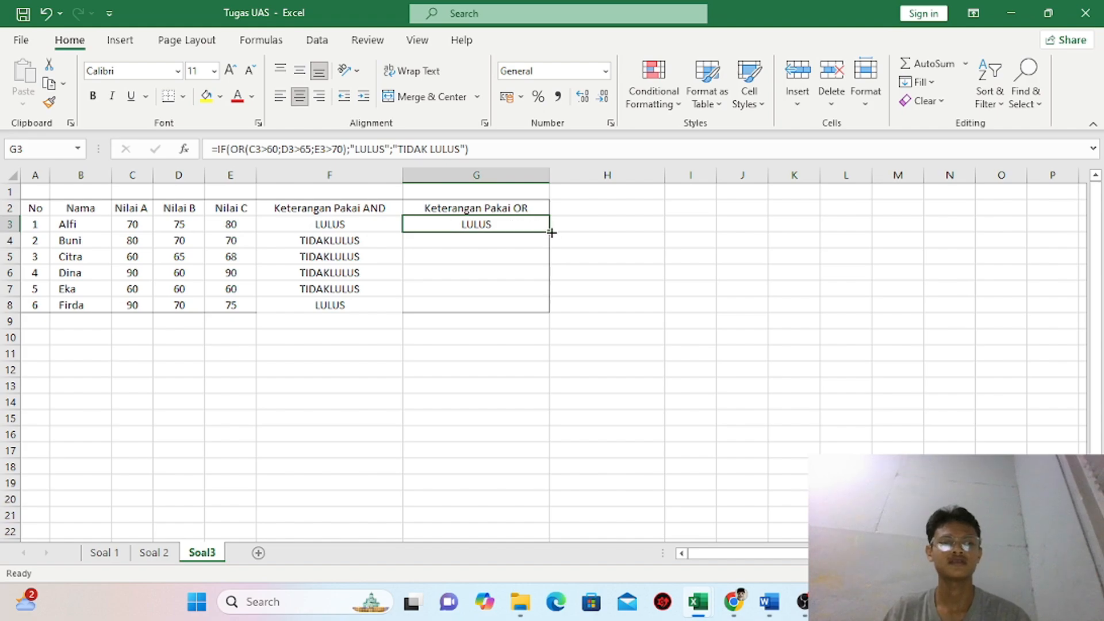
{"action": "left_click_drag", "start_coordinate": [549, 231], "coordinate": [544, 316]}
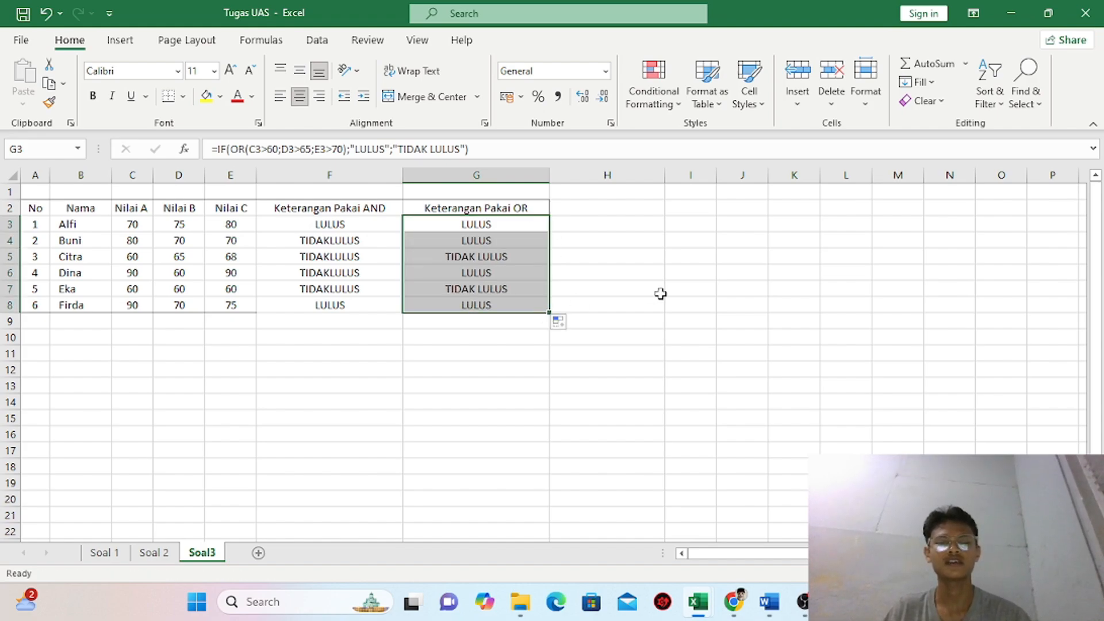
{"action": "left_click", "coordinate": [632, 287]}
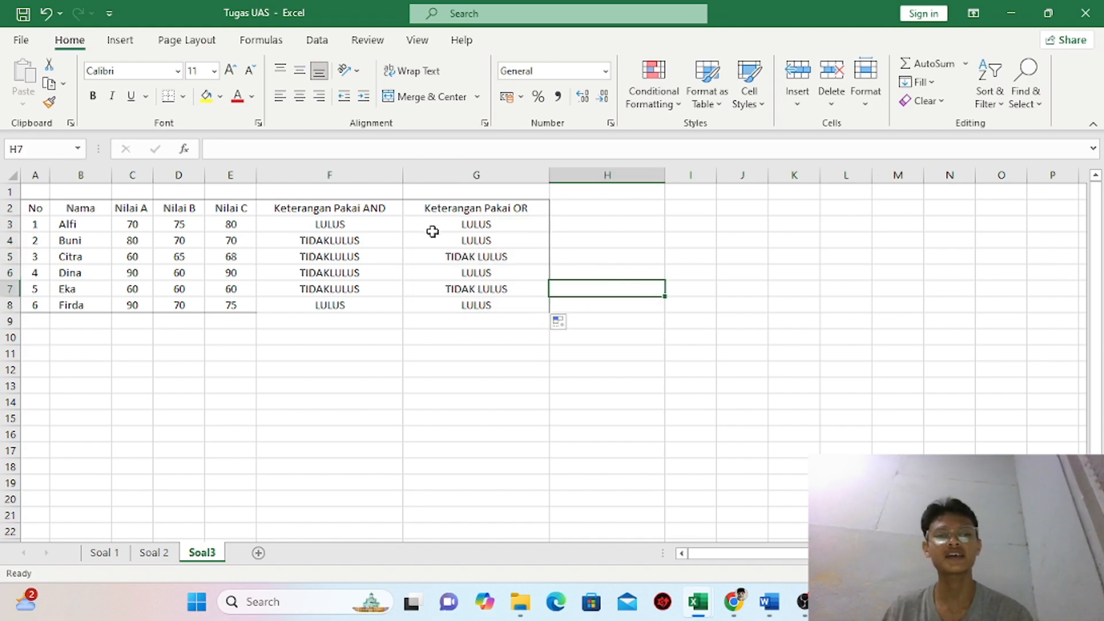
{"action": "left_click", "coordinate": [272, 318]}
{"action": "left_click", "coordinate": [279, 294]}
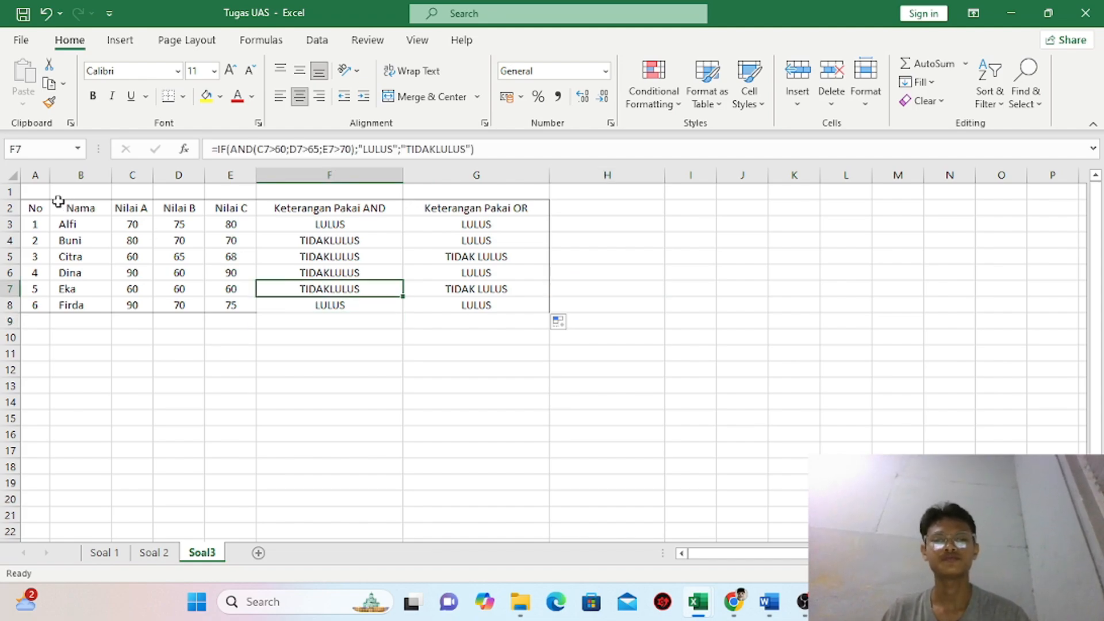
Apply outline and inside borders to the whole table A2:G8
{"action": "left_click_drag", "start_coordinate": [49, 208], "coordinate": [486, 304]}
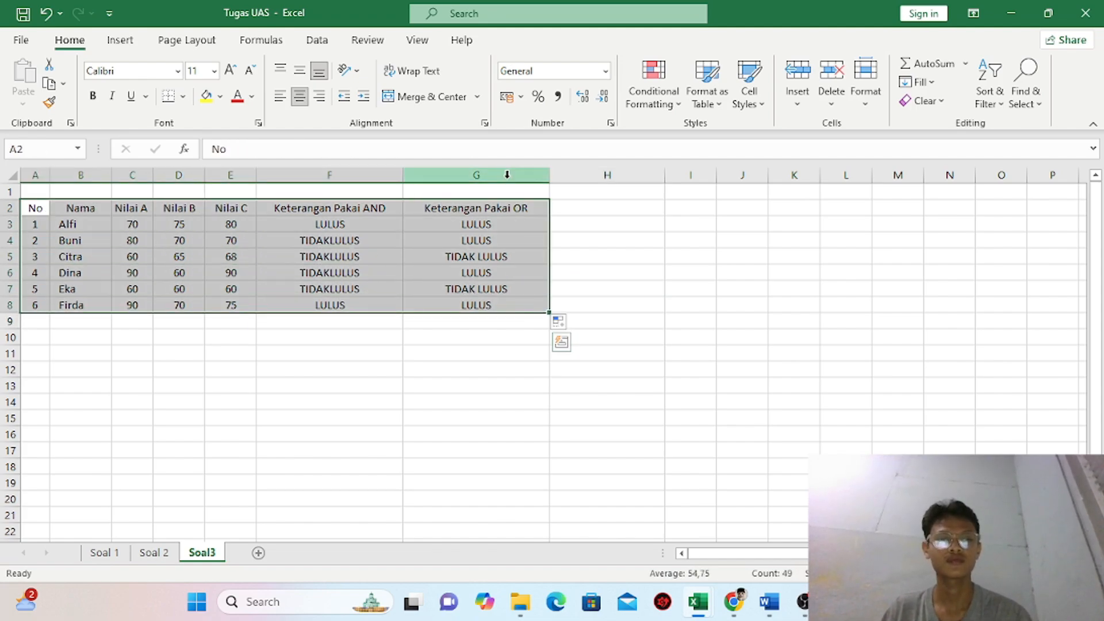
{"action": "right_click", "coordinate": [379, 221]}
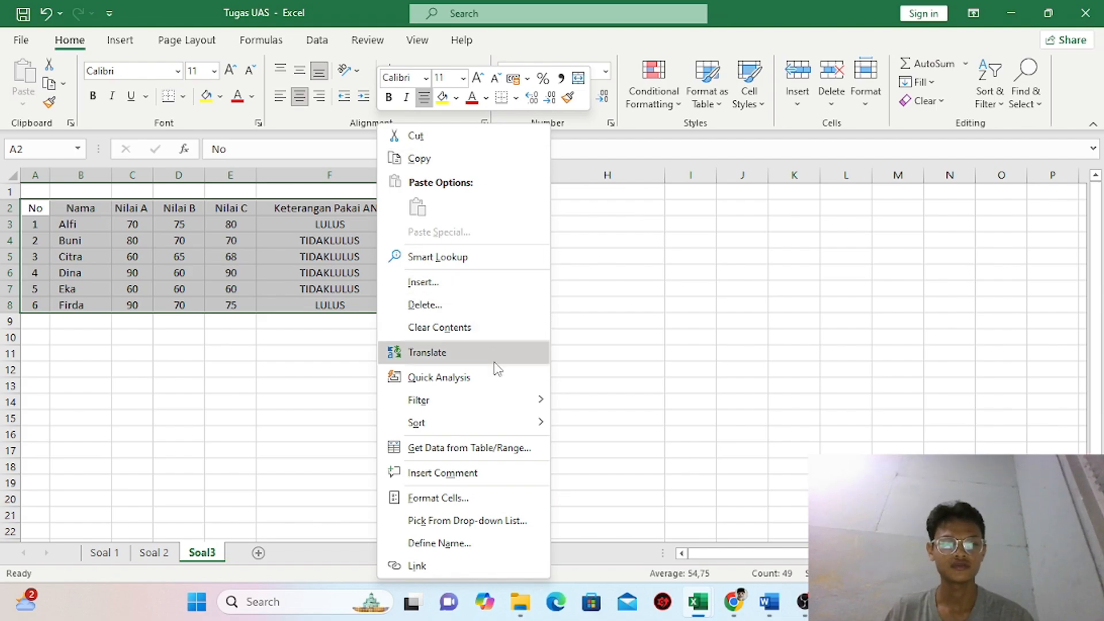
{"action": "left_click", "coordinate": [482, 499]}
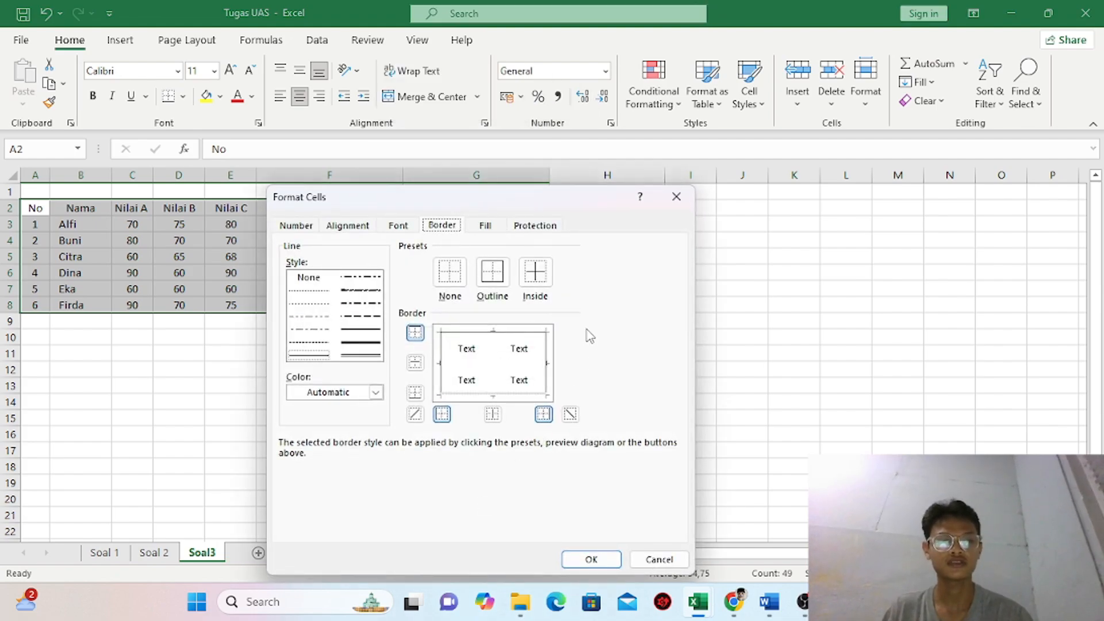
{"action": "left_click", "coordinate": [494, 276]}
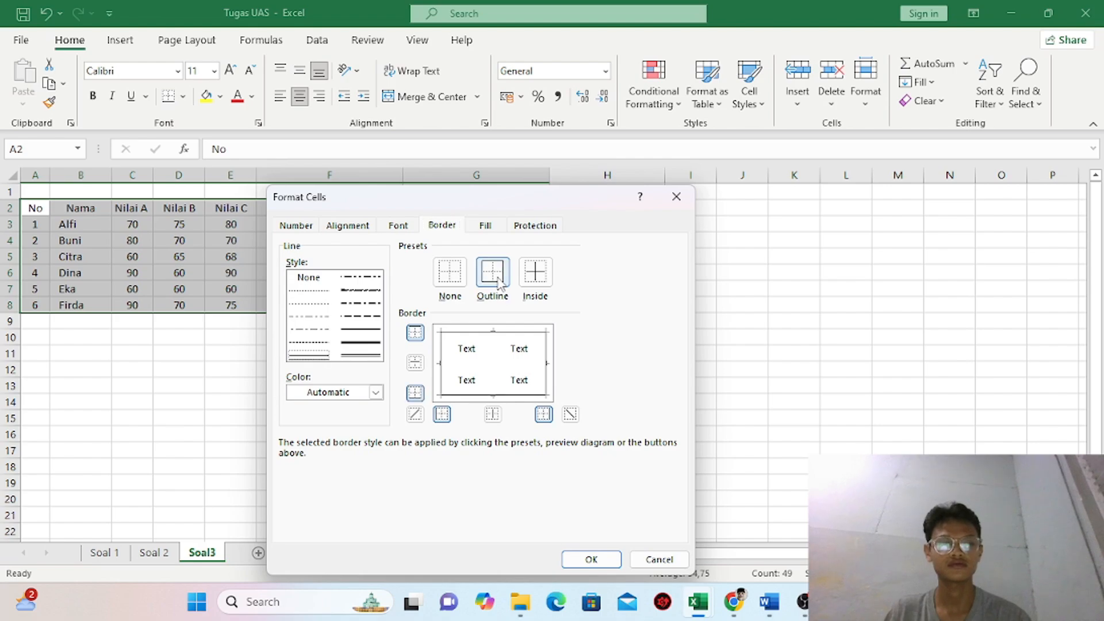
{"action": "left_click", "coordinate": [535, 273]}
{"action": "left_click", "coordinate": [591, 560]}
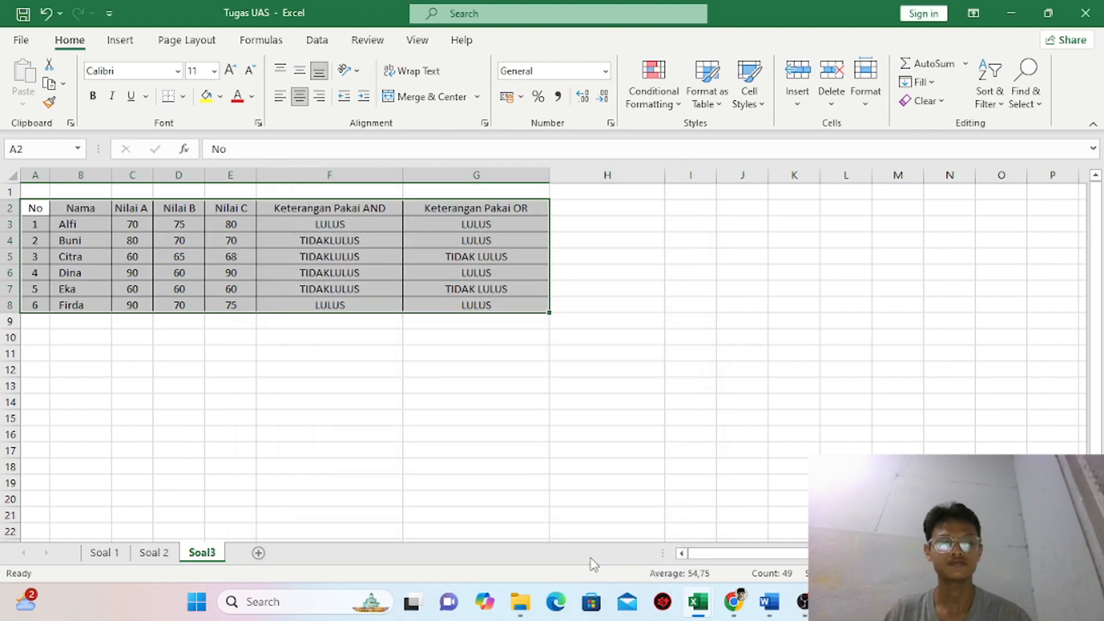